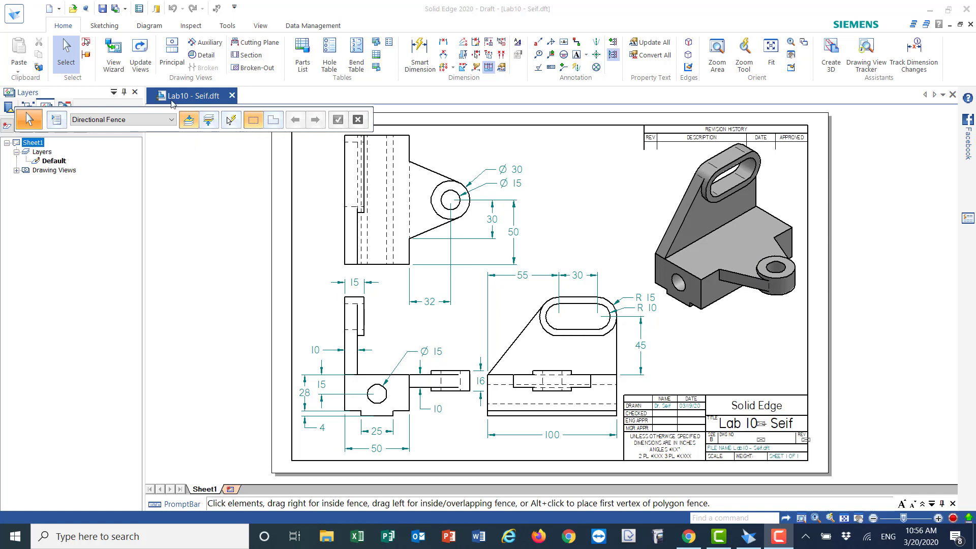
Create a new part document from the ISO Metric part template, iso metric part.par
click(15, 14)
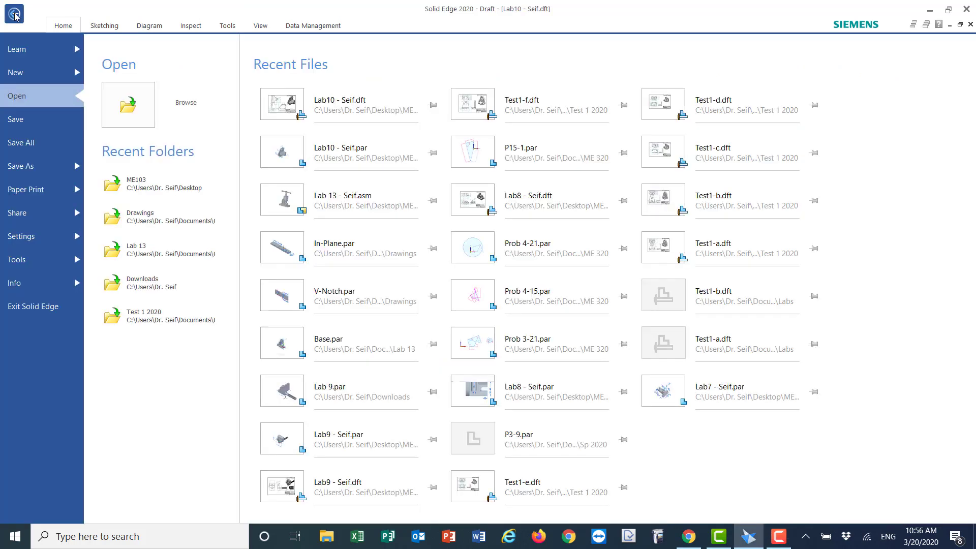
click(14, 72)
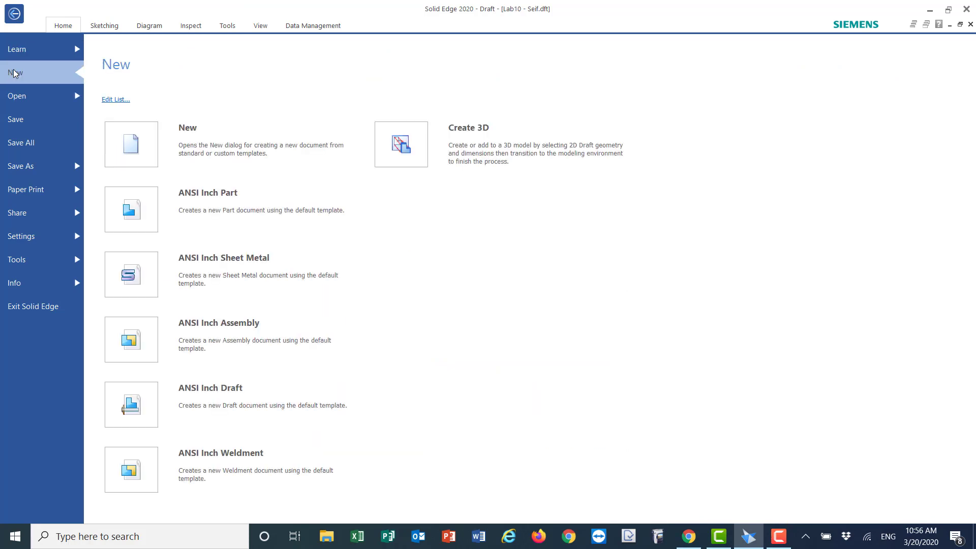
click(191, 148)
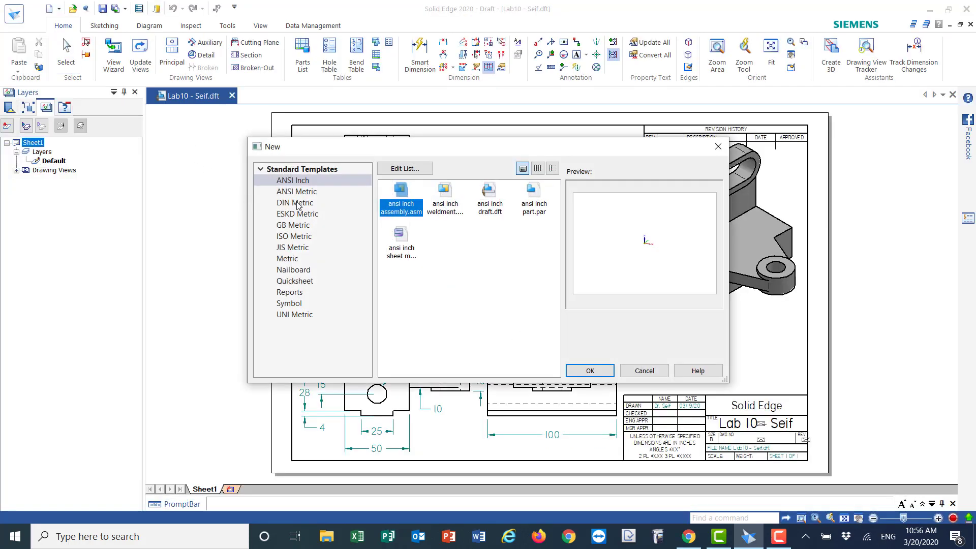
click(294, 235)
click(536, 197)
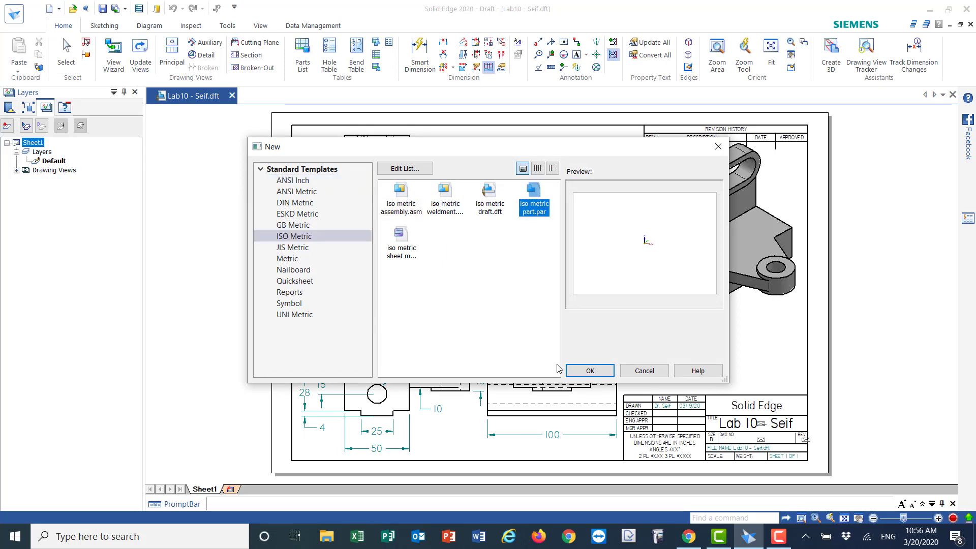
click(588, 375)
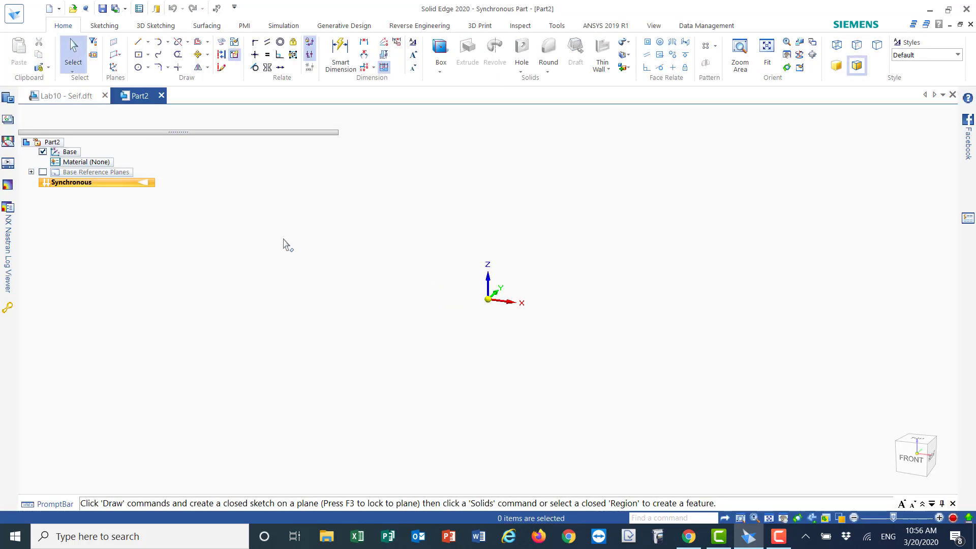
Switch to the front view and sketch a 50 mm horizontal line off to the +X side of the origin
click(910, 460)
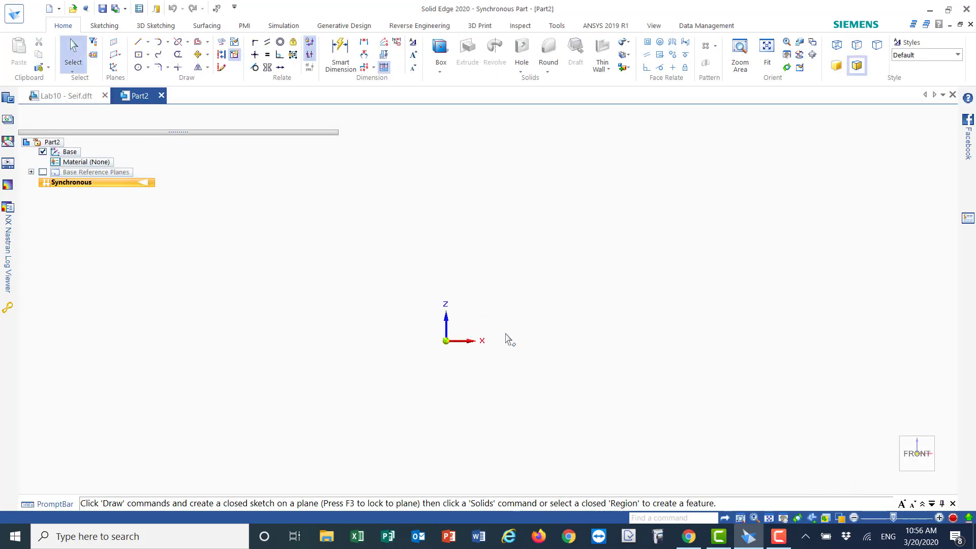
click(139, 43)
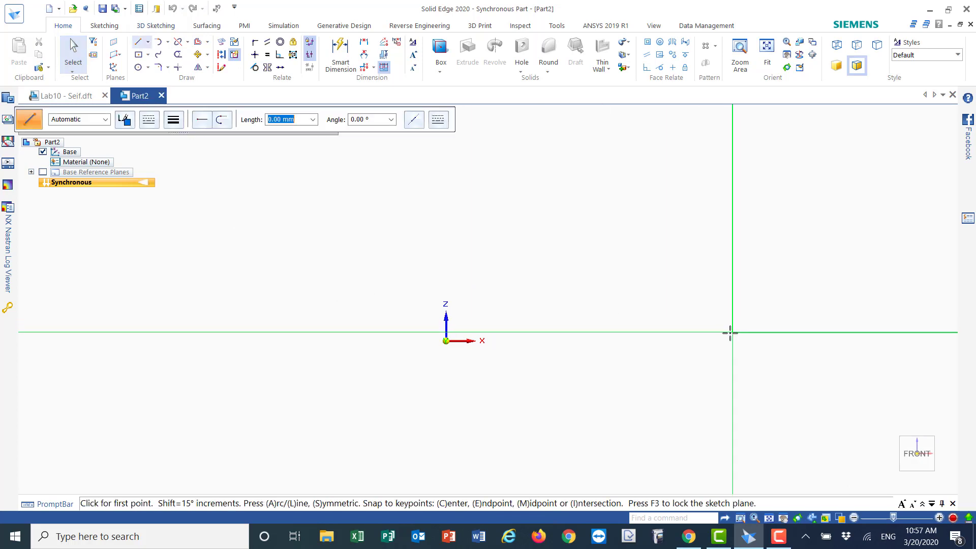
click(710, 329)
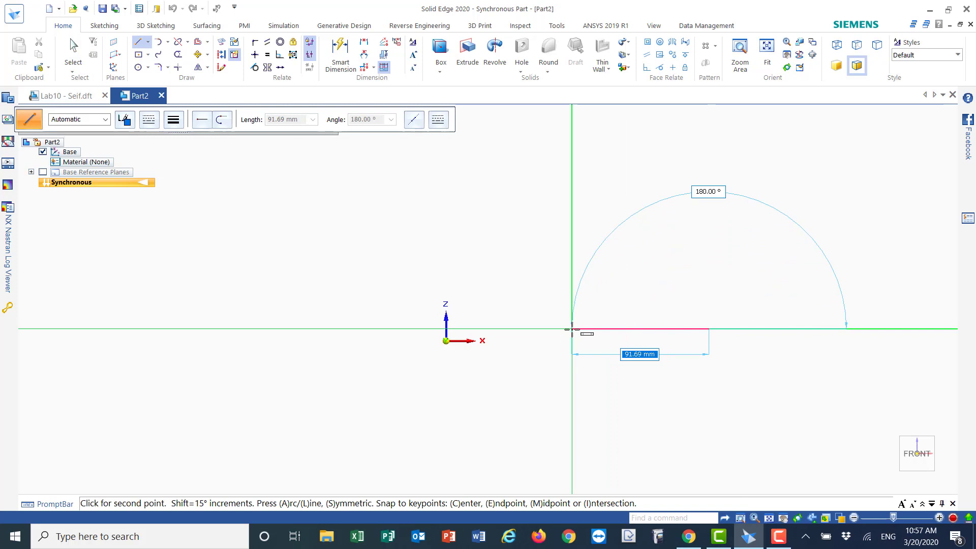
text(50)
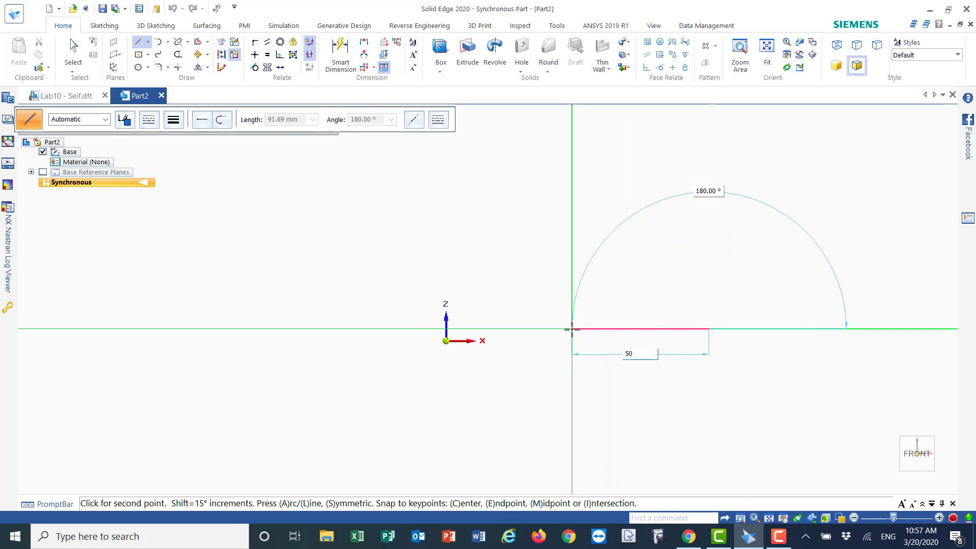
key(Return)
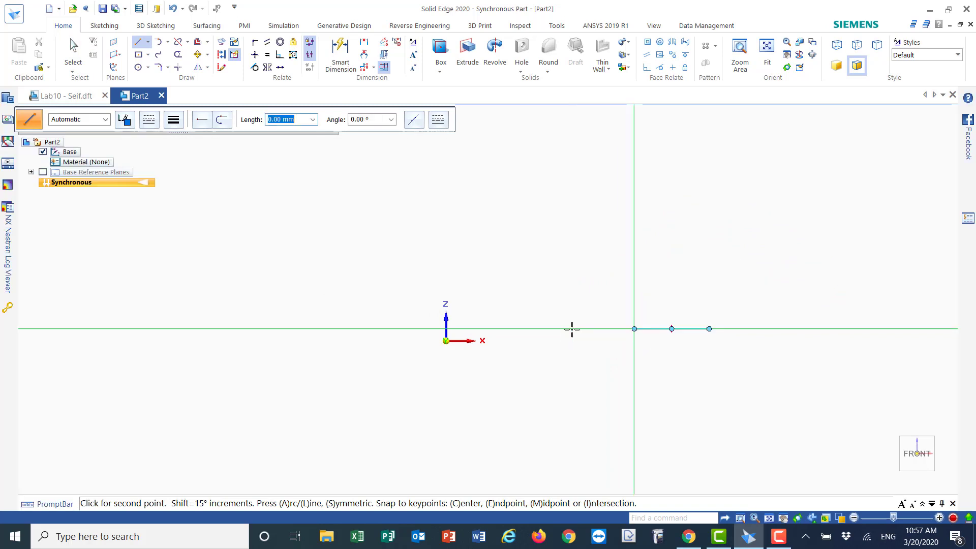
right_click(574, 360)
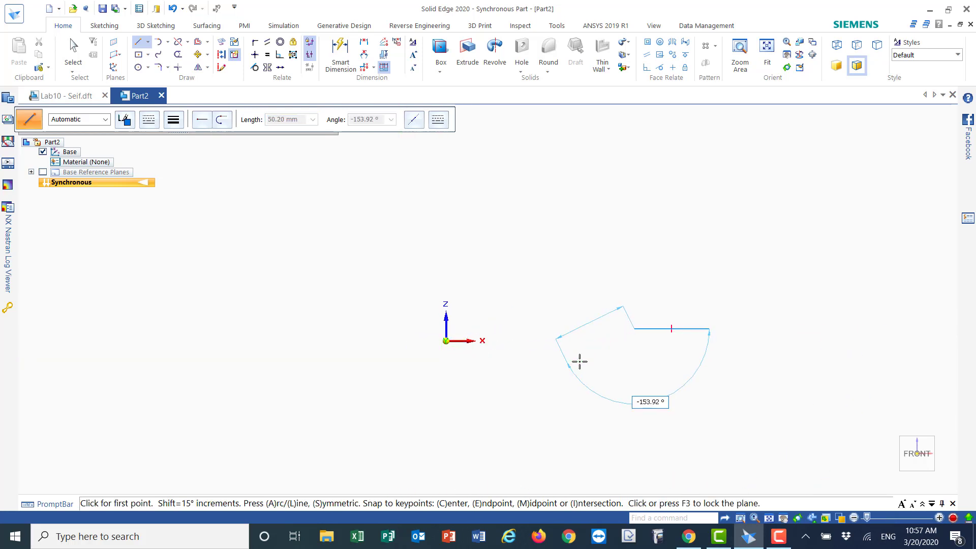
Draw a 15 mm diameter circle below the horizontal line, with its center aligned to the line's midpoint
click(140, 67)
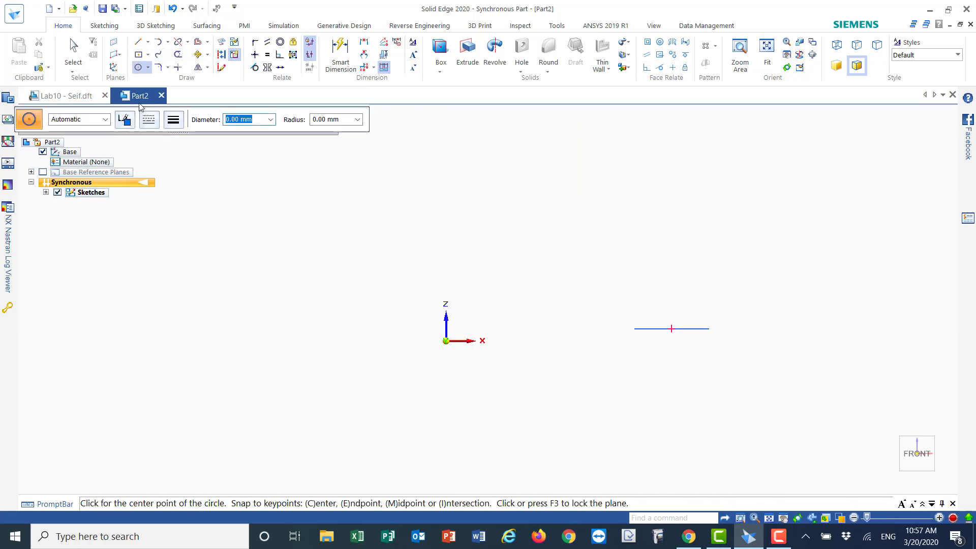
text(15)
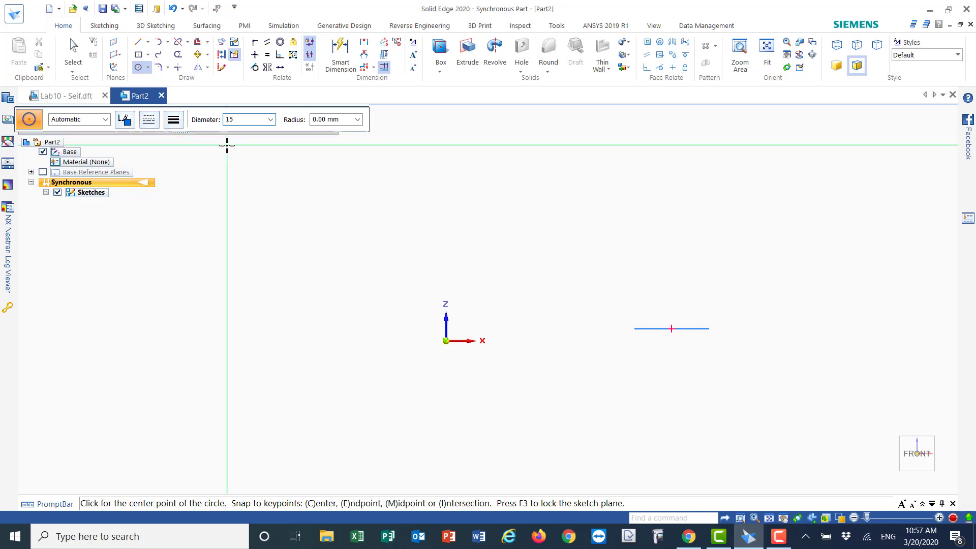
key(Return)
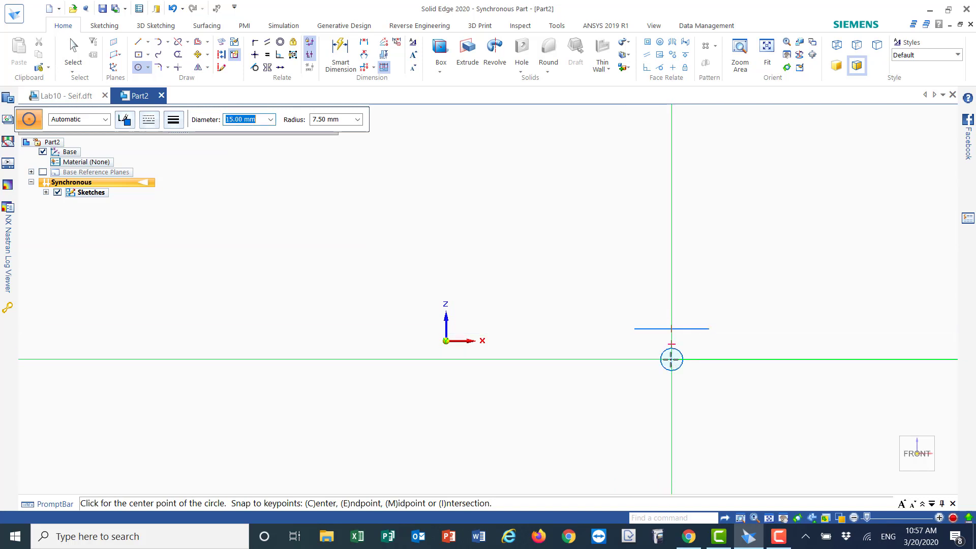
click(672, 359)
right_click(129, 283)
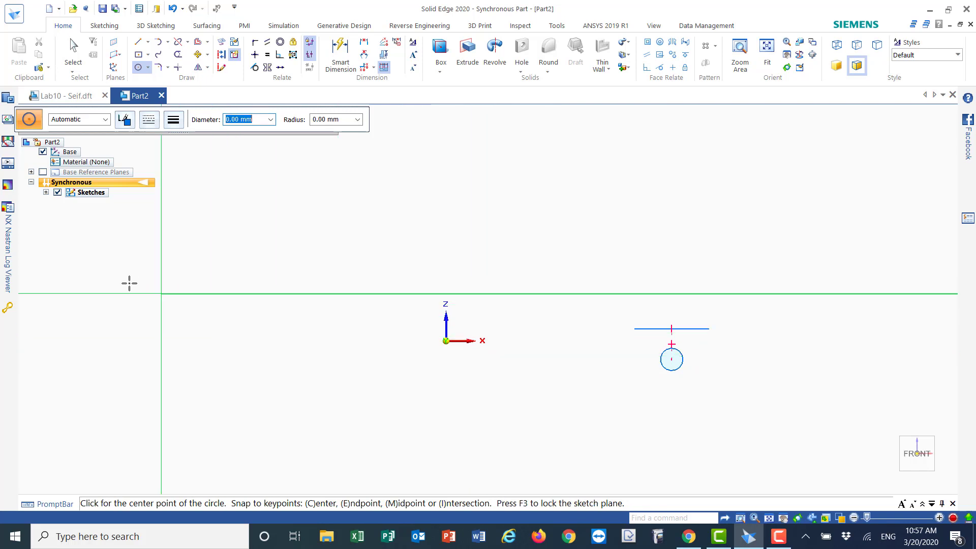
Dimension the vertical distance between the horizontal line and the circle's center, and set it to 15 mm
click(364, 43)
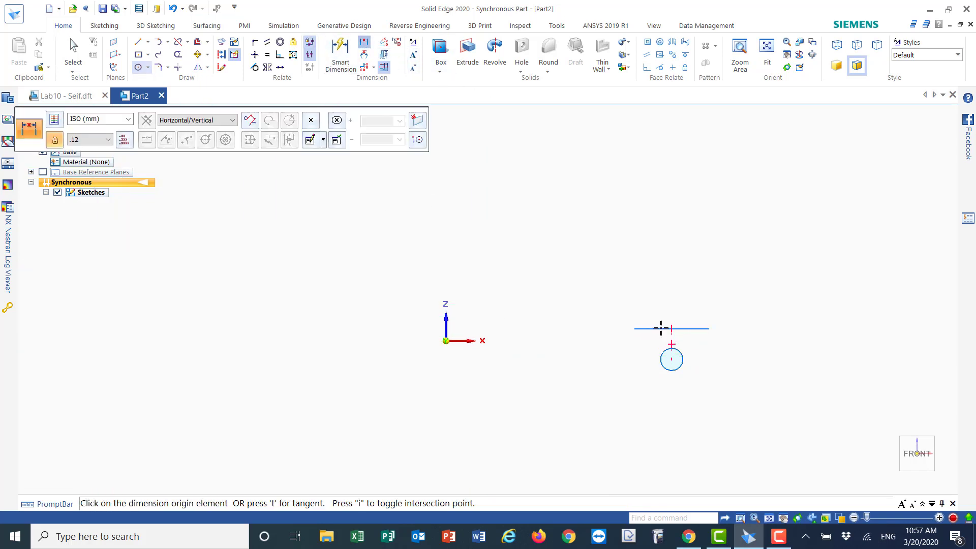
click(660, 359)
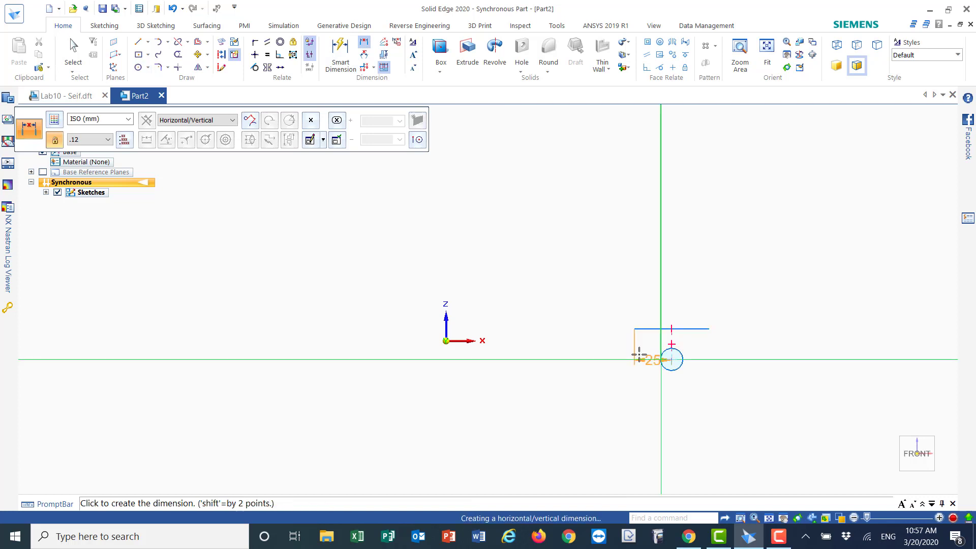
click(538, 351)
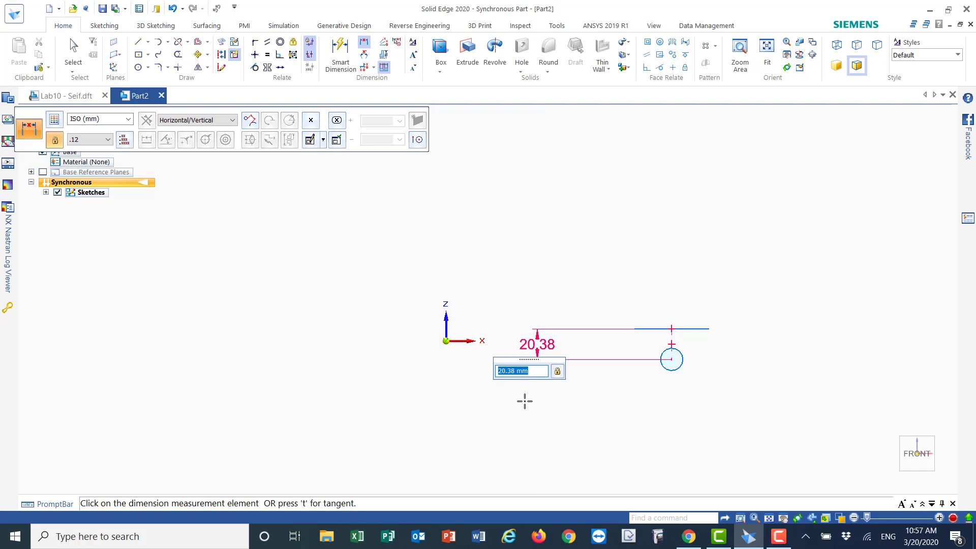
text(15)
key(Return)
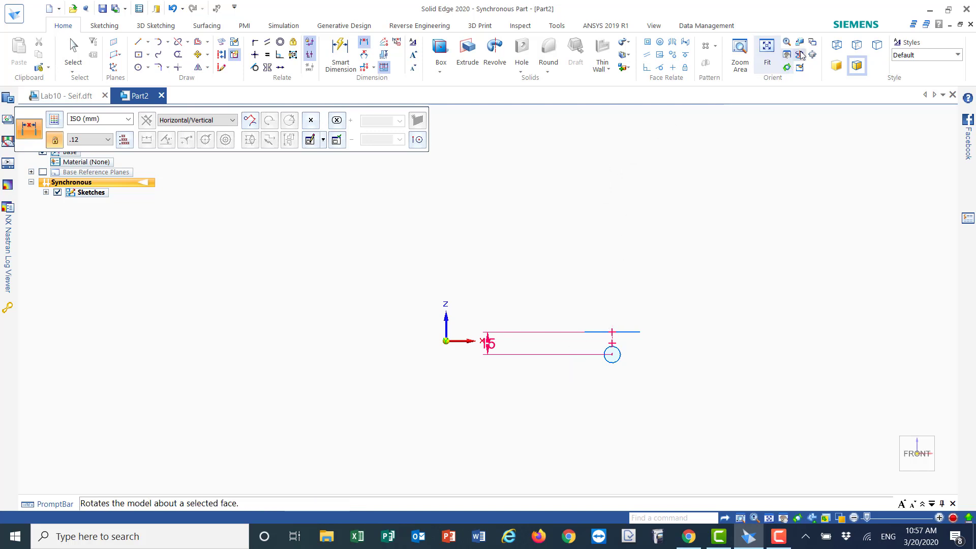
Dimension the horizontal line's length with Smart Dimension and set it to 50 mm
click(740, 48)
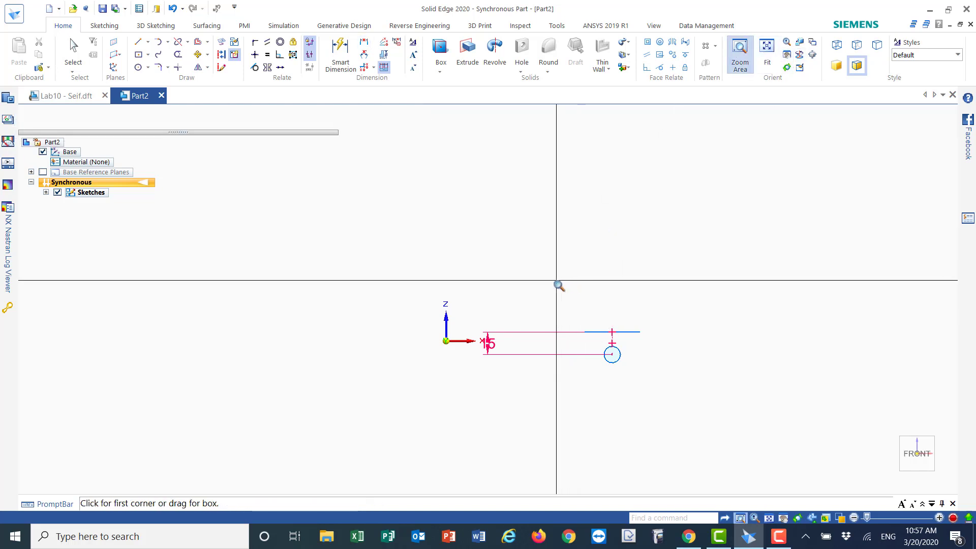
mouse_move(555, 280)
mouse_down()
mouse_move(565, 359)
mouse_move(643, 425)
mouse_up()
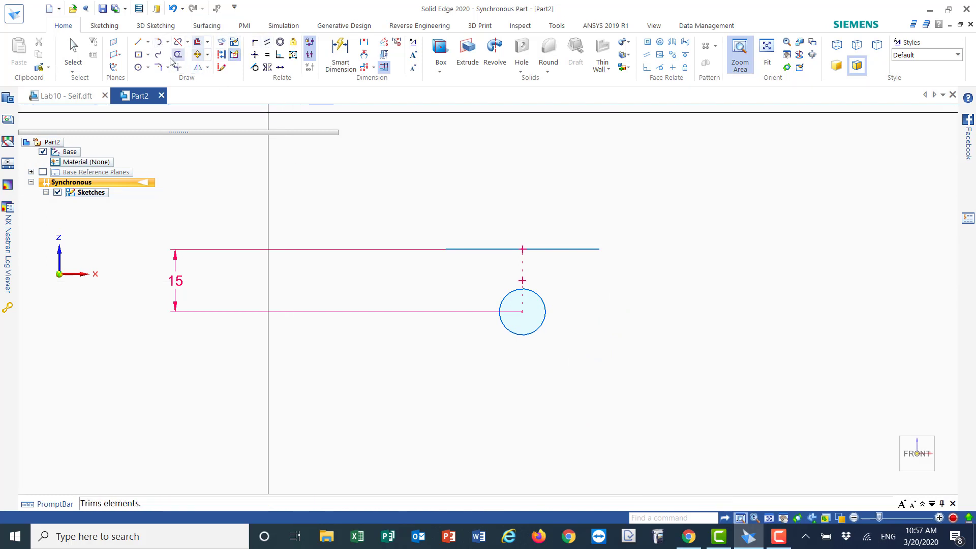
click(333, 50)
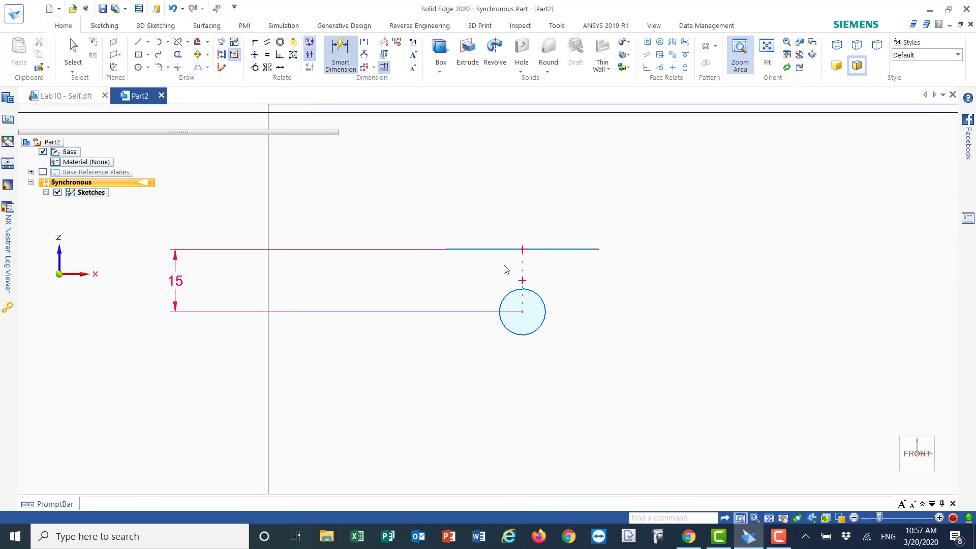
click(499, 250)
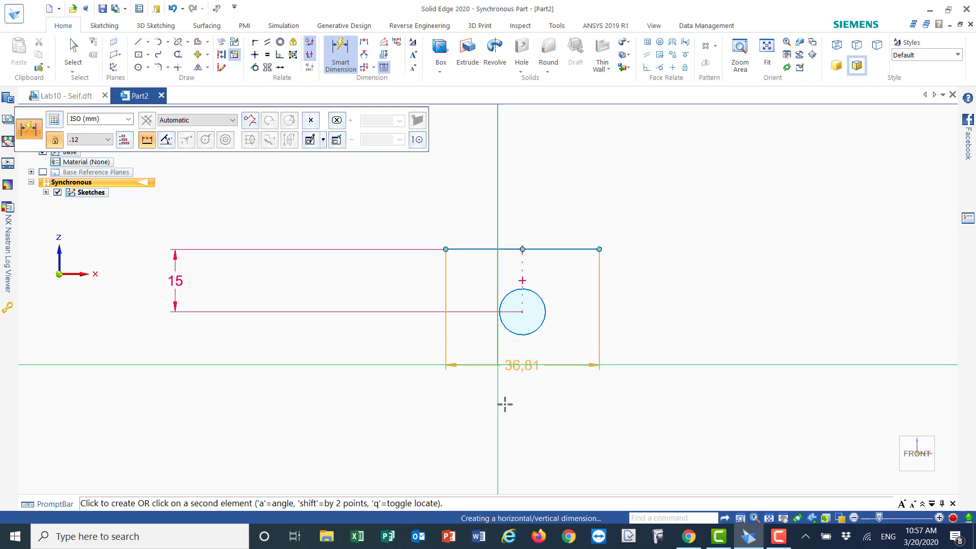
click(502, 449)
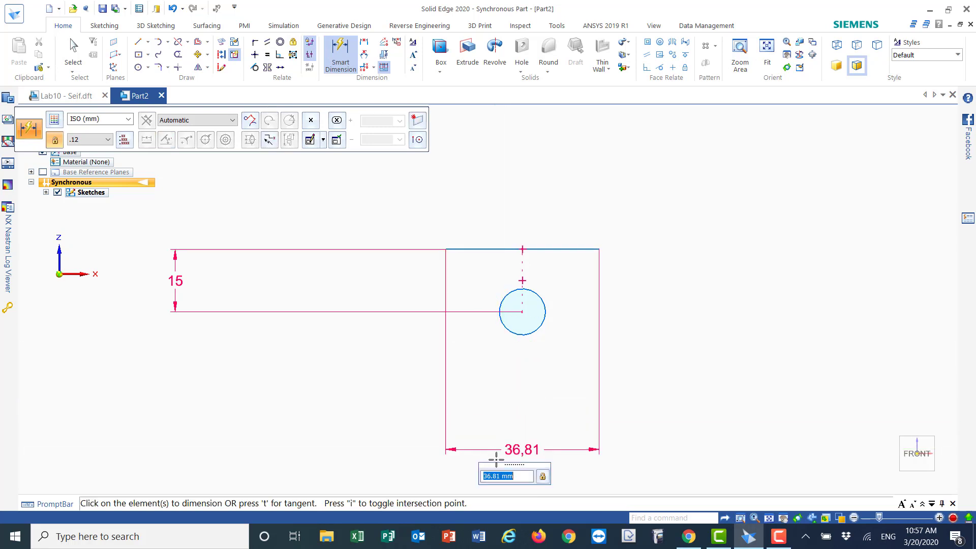
text(50)
key(Return)
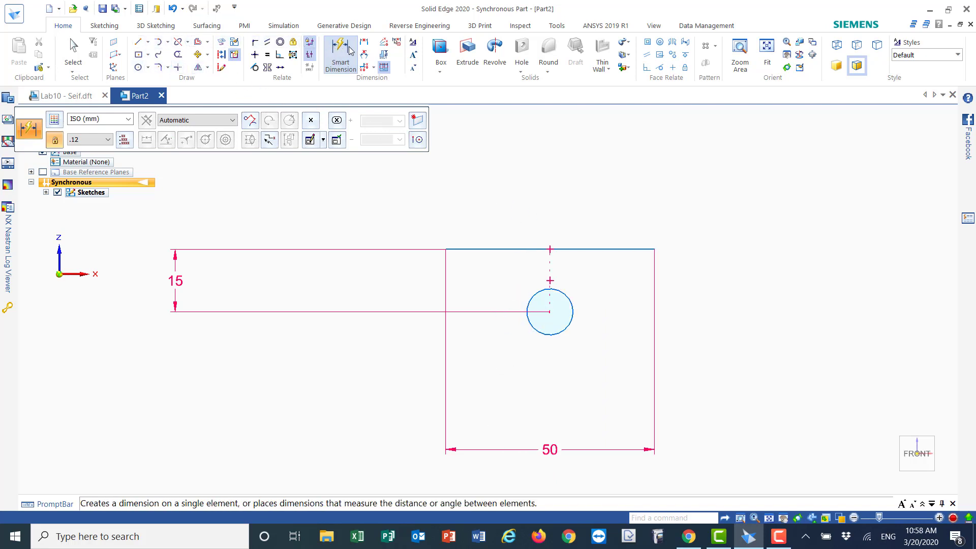
Dimension the circle's diameter and set it to 15 mm
click(532, 328)
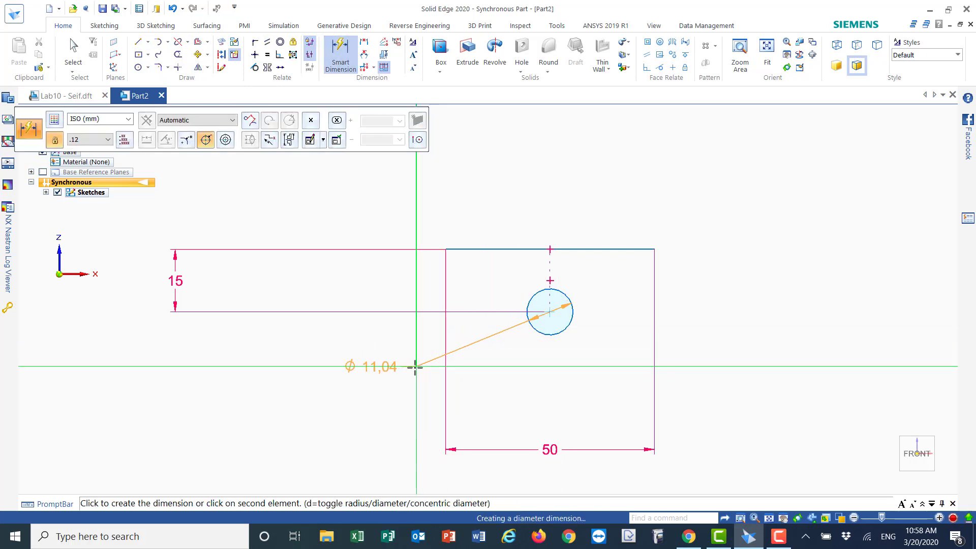
click(399, 392)
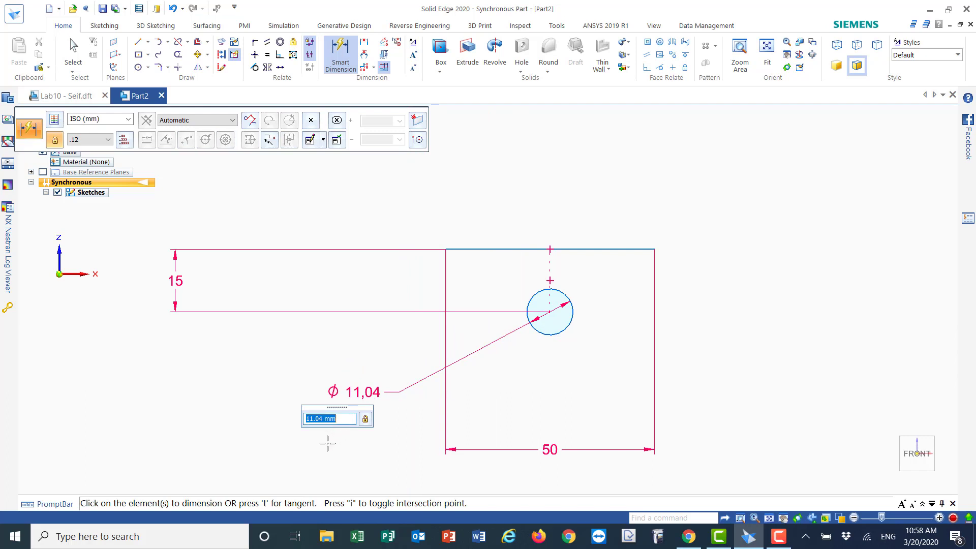
text(15)
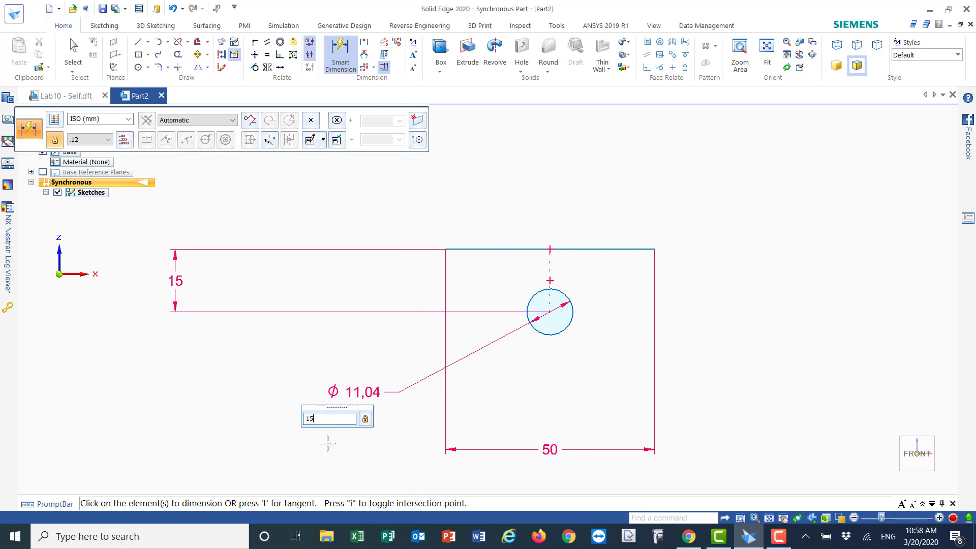
key(Return)
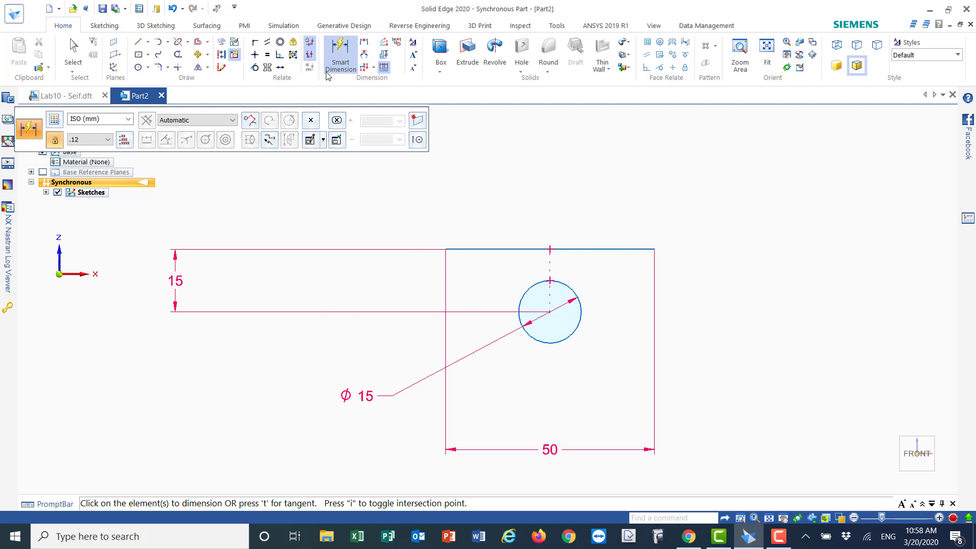
Draw a 28 mm vertical line straight down from the left endpoint of the horizontal line
click(138, 41)
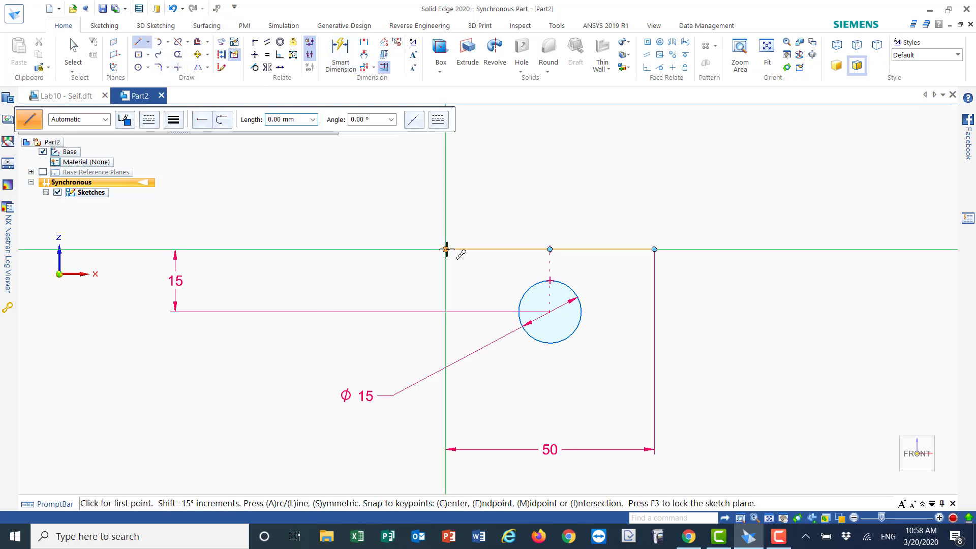
click(446, 249)
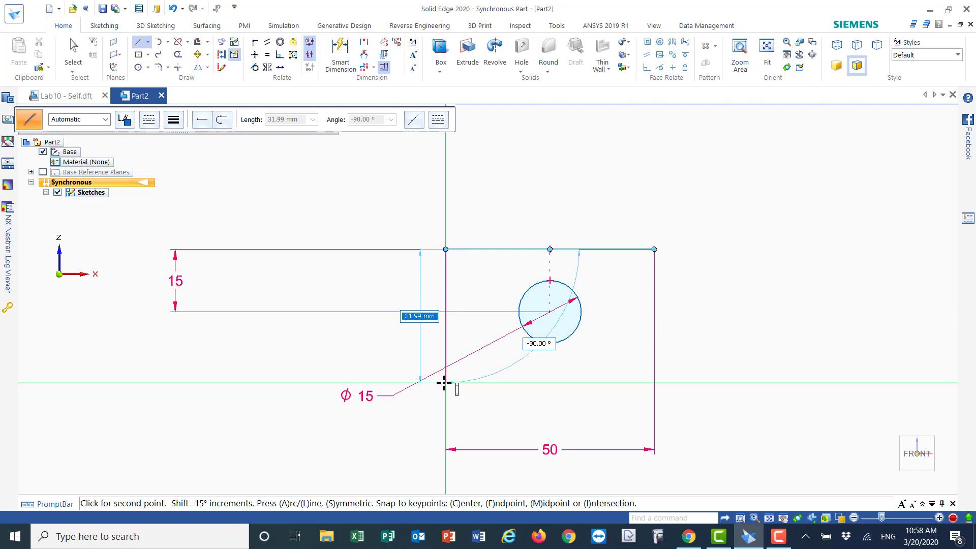
text(28)
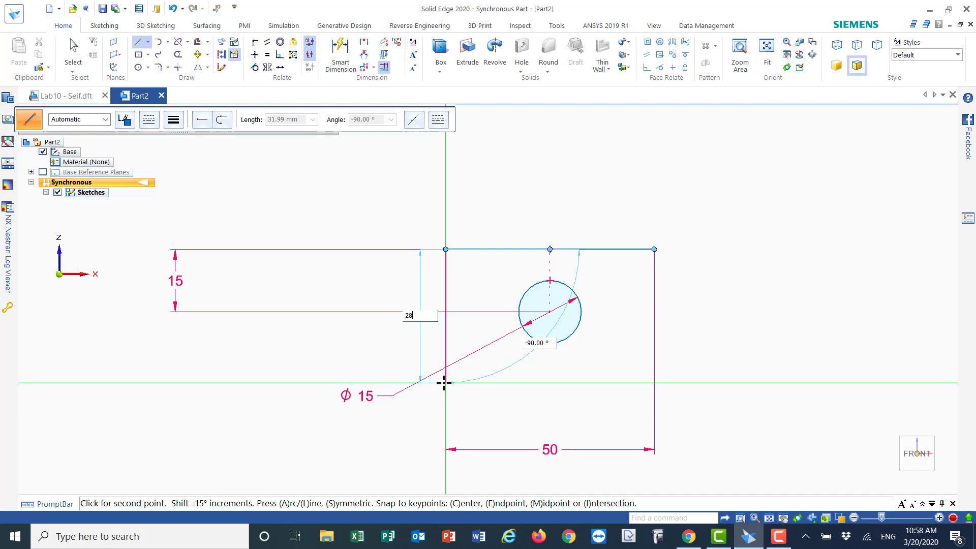
key(Tab)
key(Return)
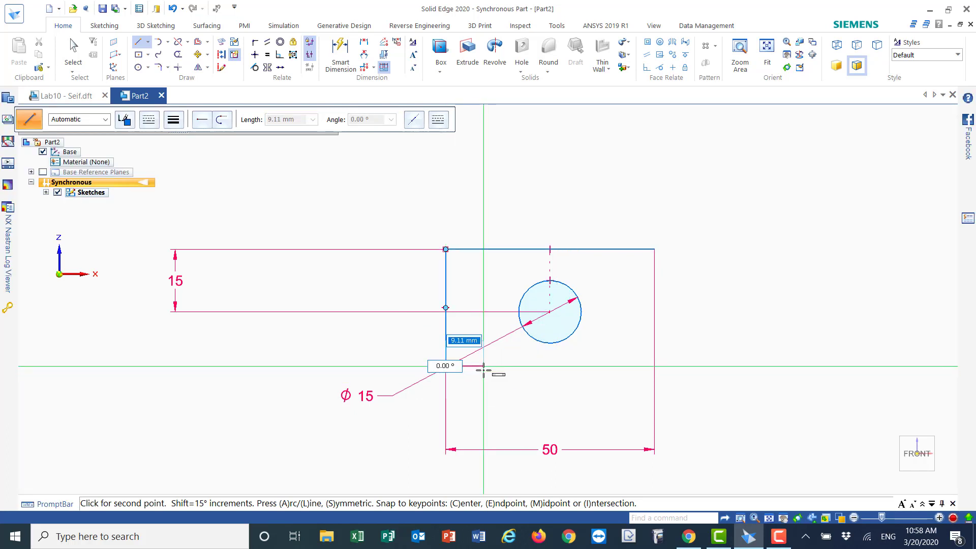
Continue the profile with a 12.5 mm horizontal line to the right and a 4 mm vertical line downward
text(12.5)
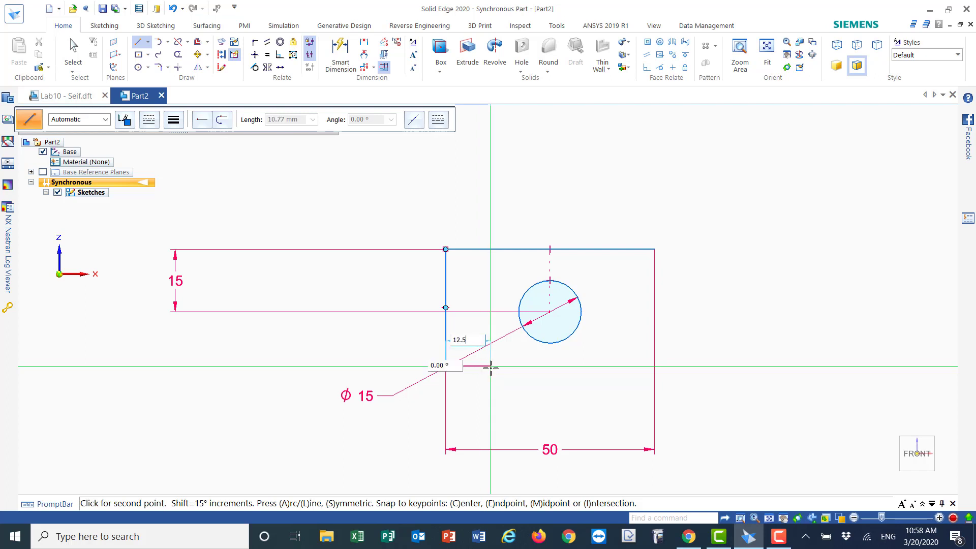
key(Tab)
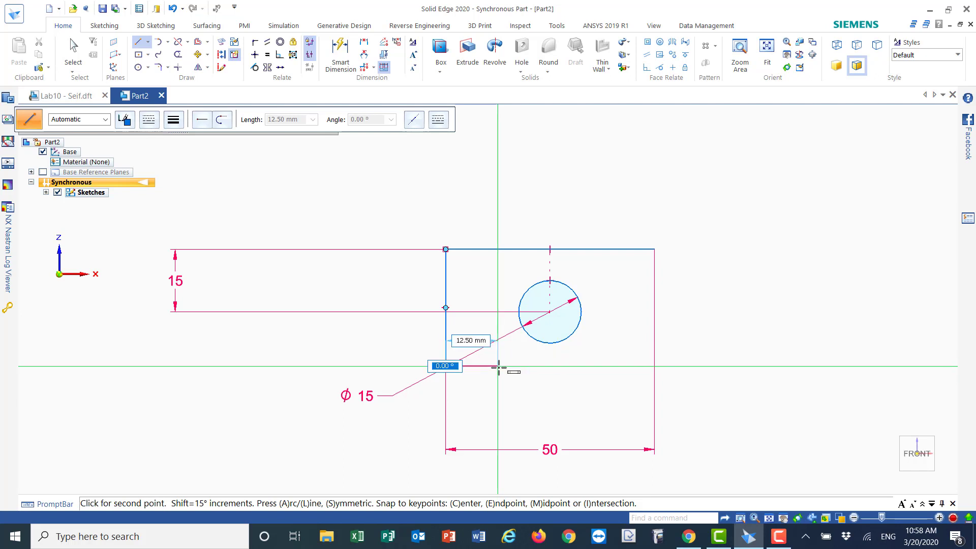
key(Return)
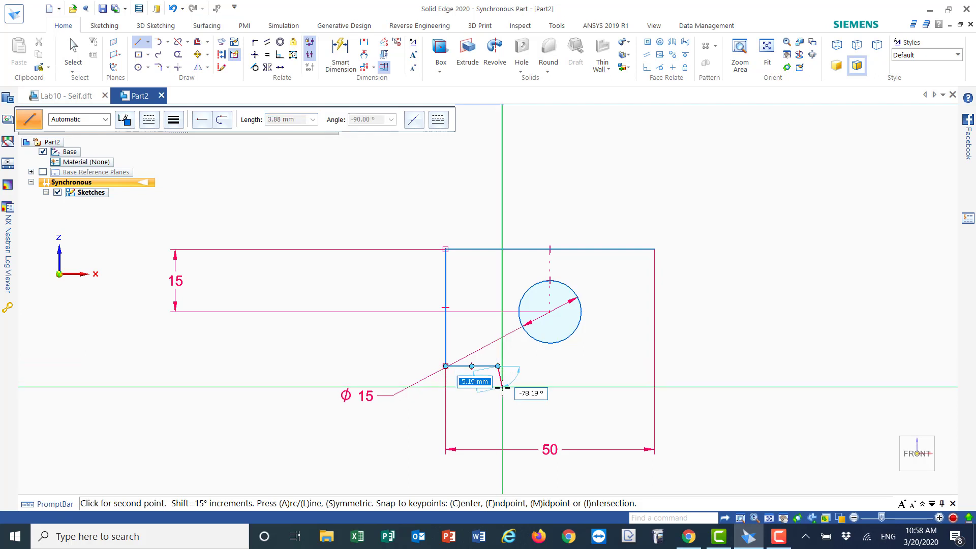
text(4)
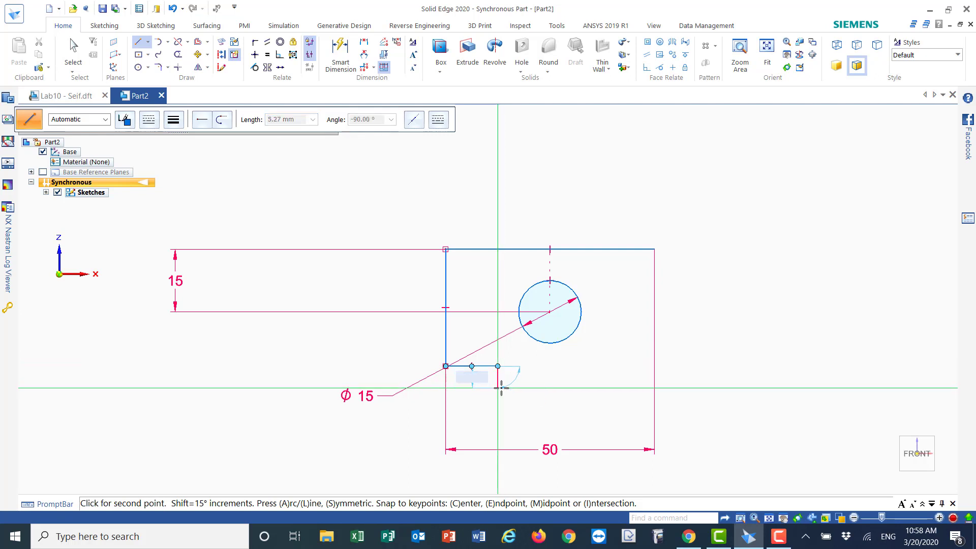
key(Tab)
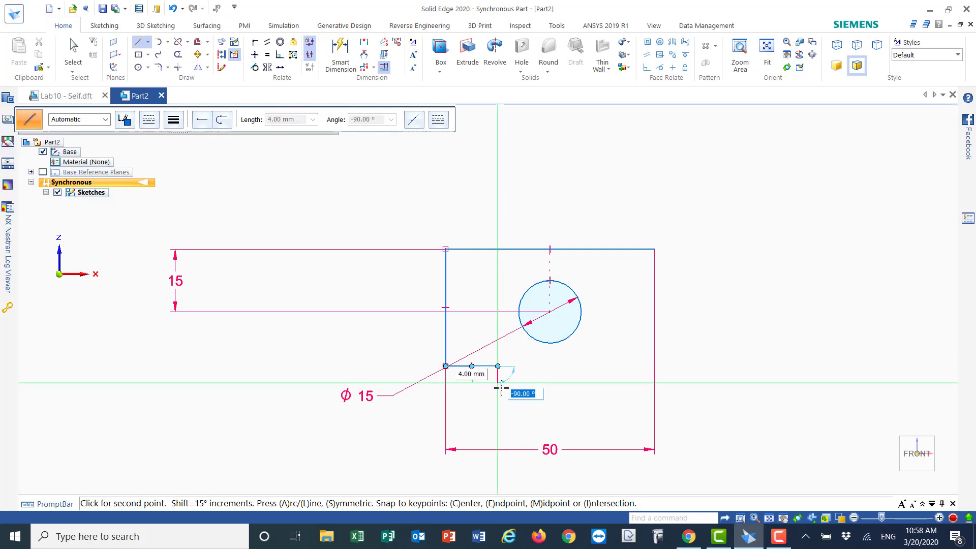
key(Return)
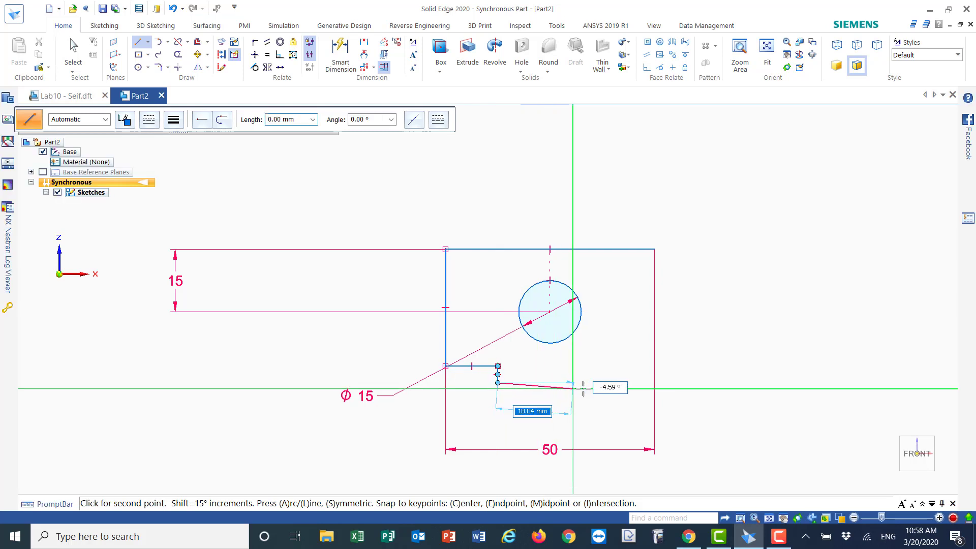
Draw a 25 mm horizontal line to the right as the bottom edge of the profile's tongue
text(2)
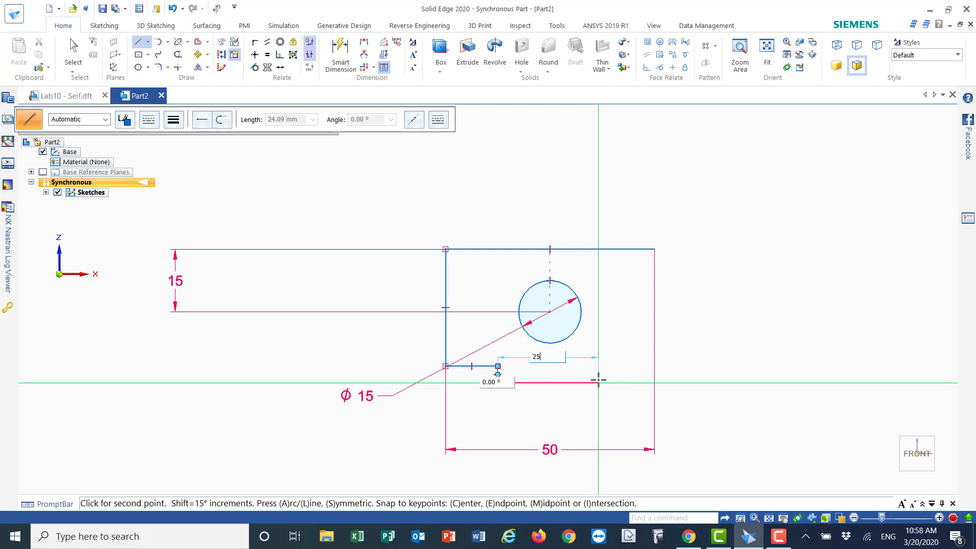
text(5)
key(Return)
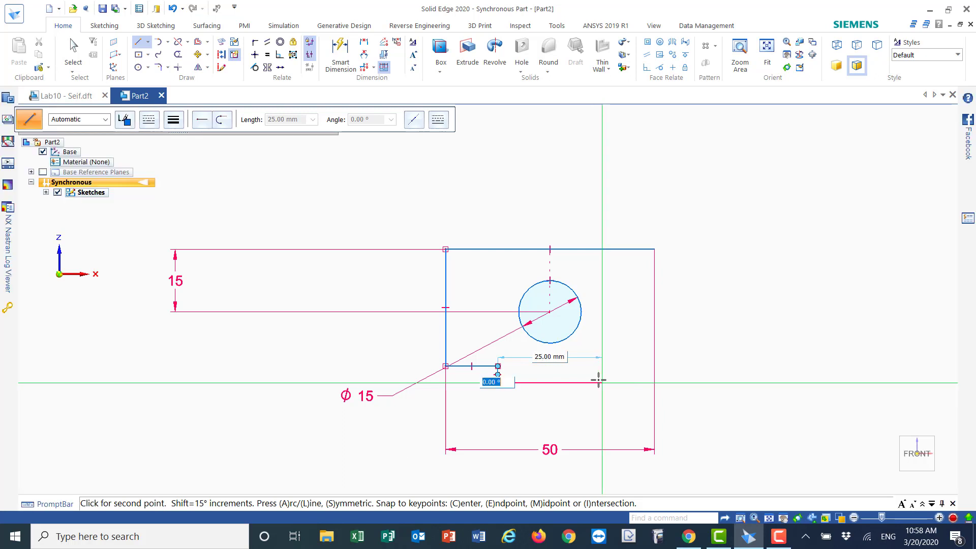
click(598, 380)
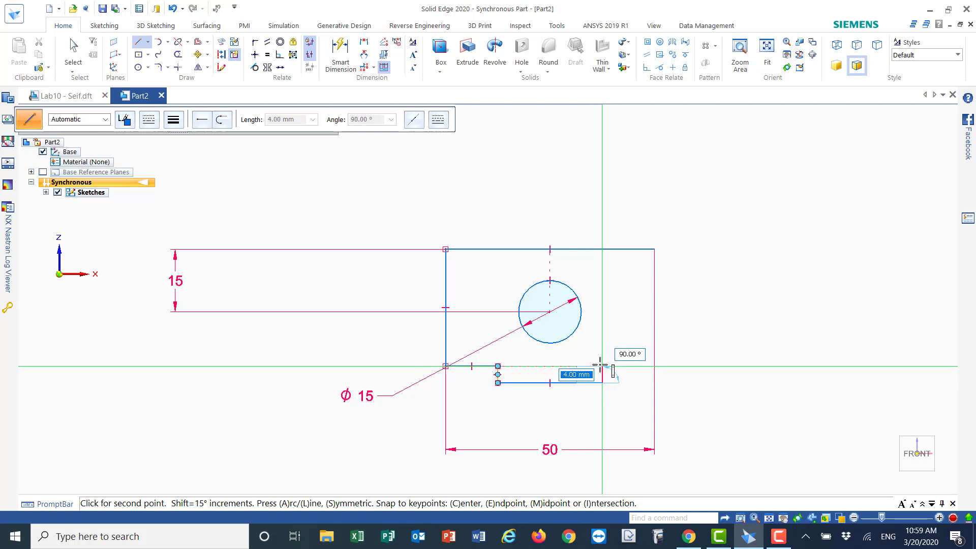
Close the profile with a 4 mm line up, a horizontal shoulder line and a vertical line to the top line's right endpoint
click(600, 365)
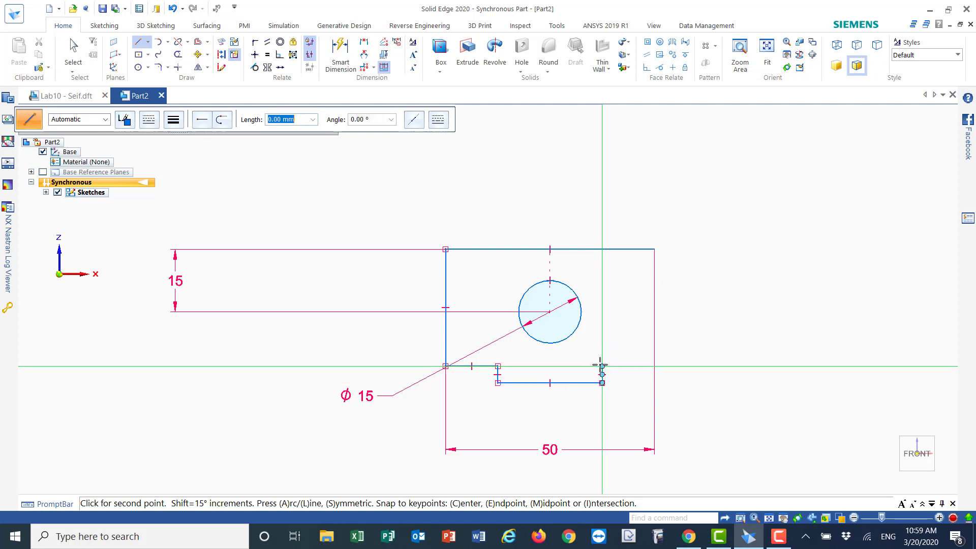
click(655, 366)
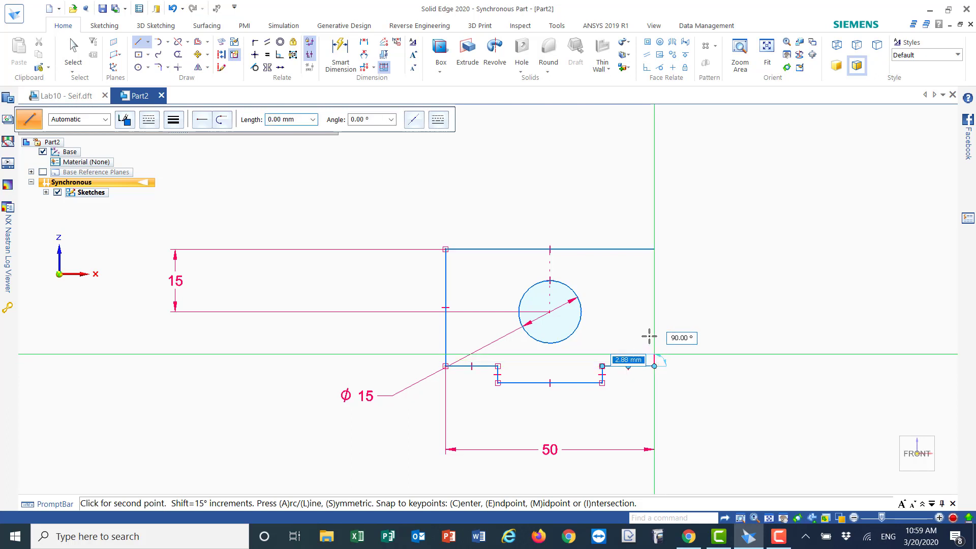
click(654, 249)
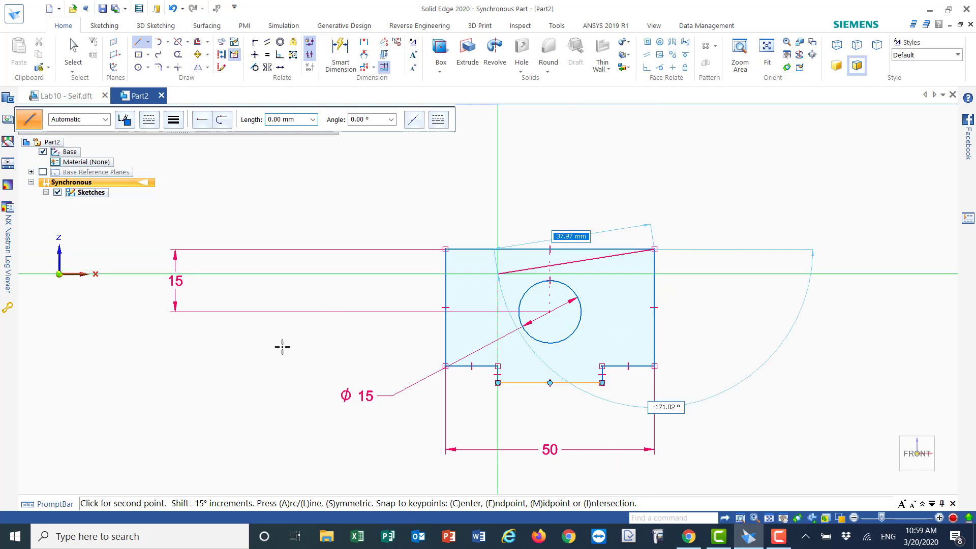
right_click(253, 405)
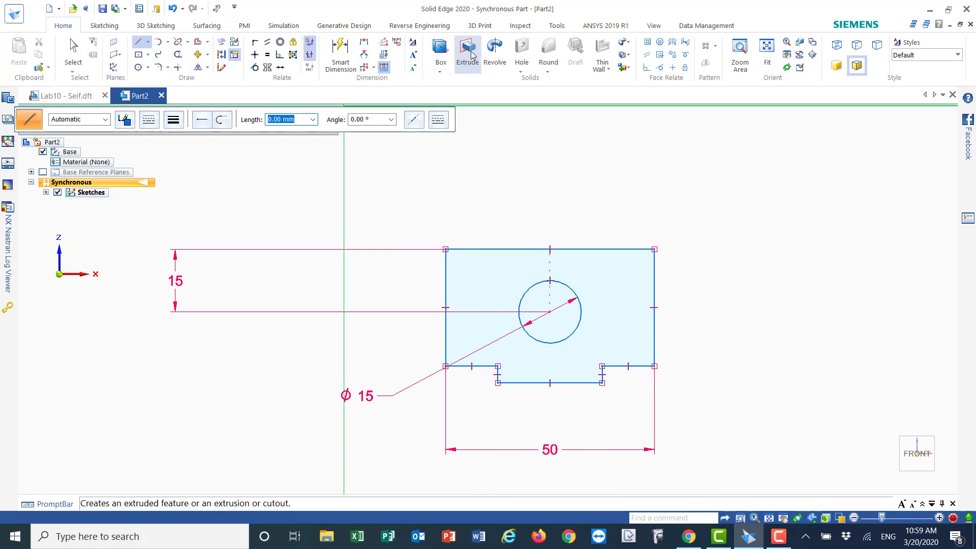
click(894, 480)
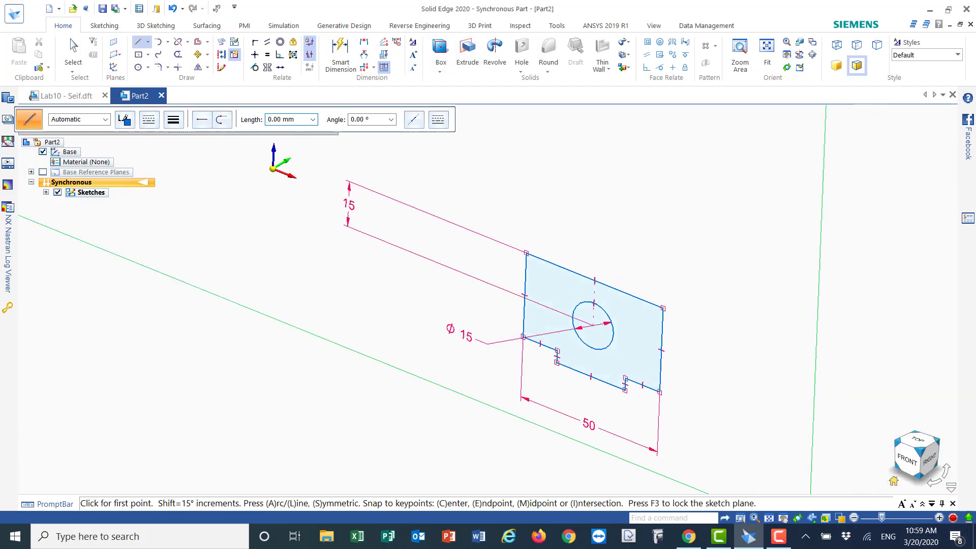
click(465, 50)
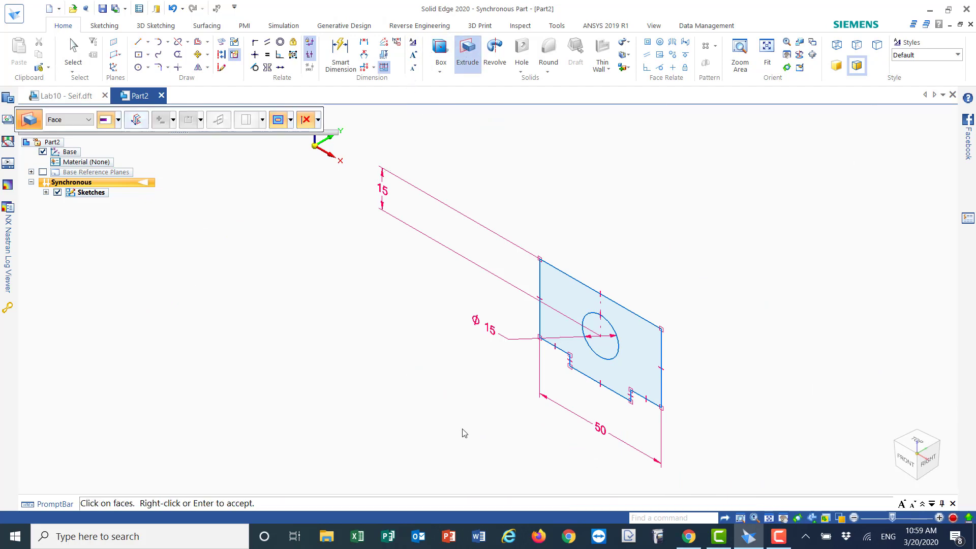
click(908, 472)
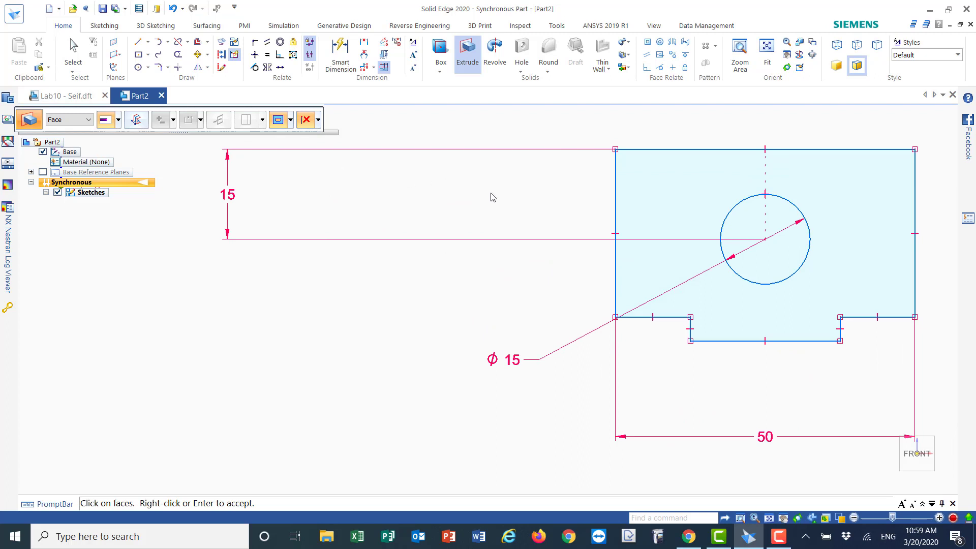
Dimension the profile's left vertical edge and the height of the tongue's left side with Smart Dimension
click(354, 47)
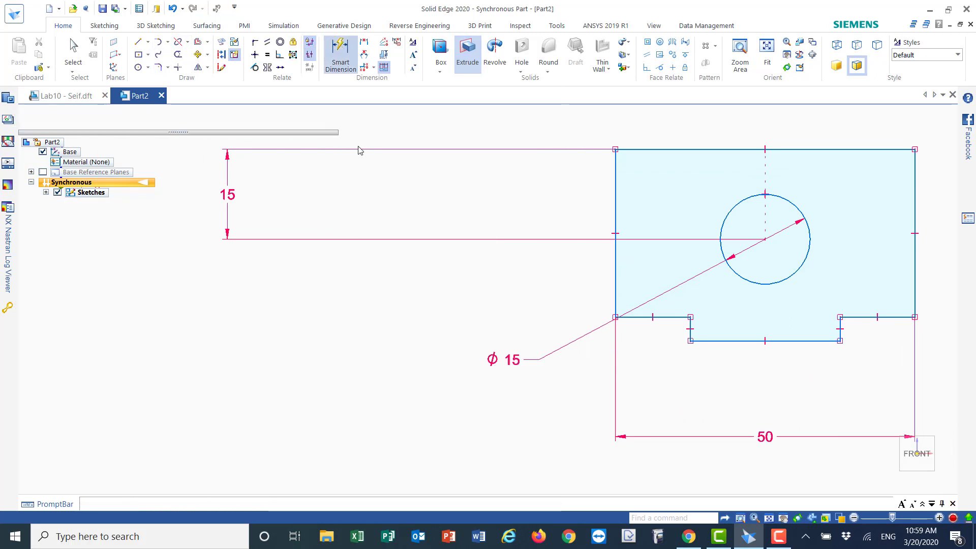
click(615, 261)
click(480, 262)
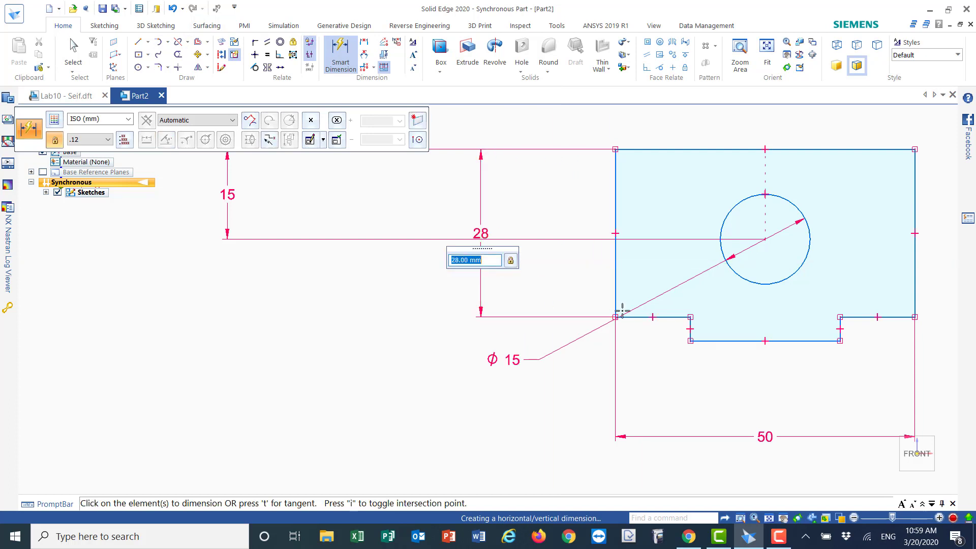
click(690, 331)
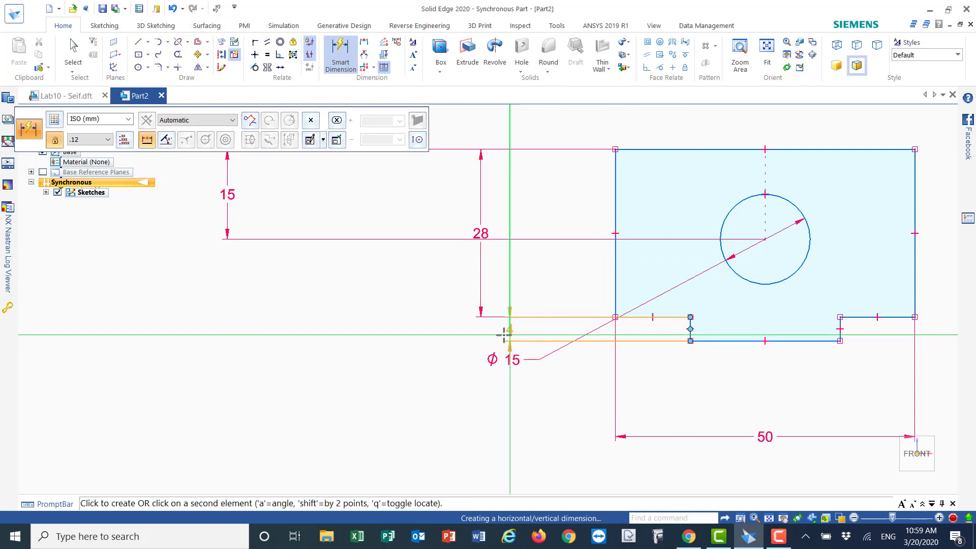
click(480, 330)
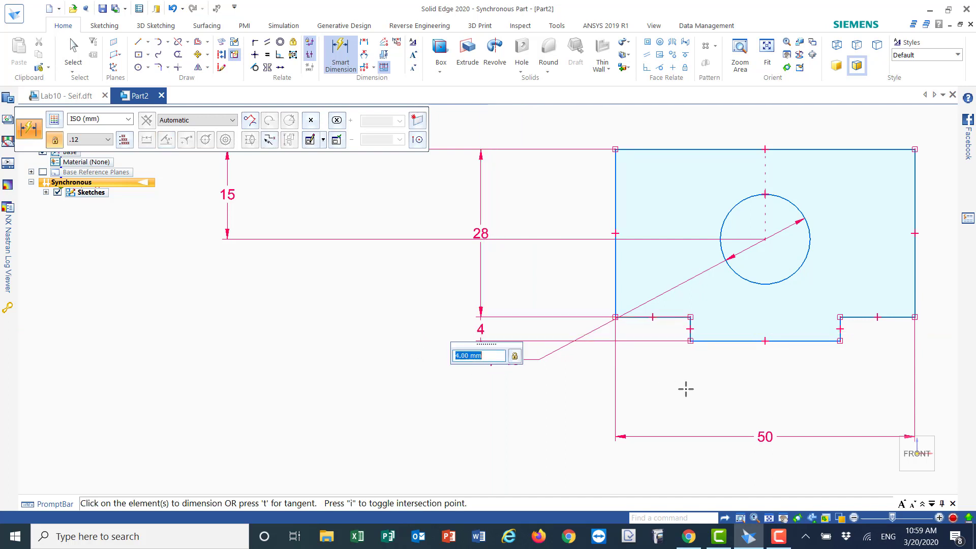
Dimension the widths of the tongue's bottom edge and of the left and right shoulder edges
click(751, 340)
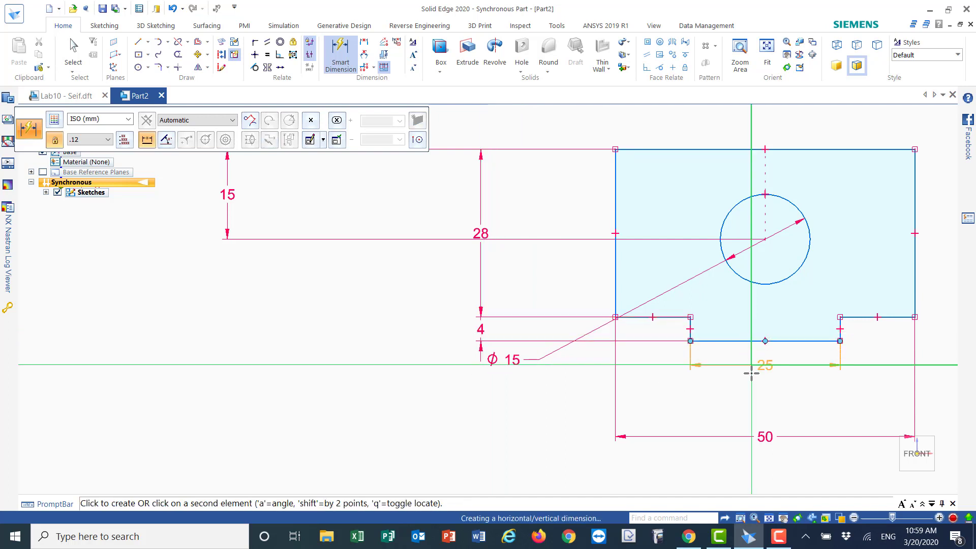
click(752, 393)
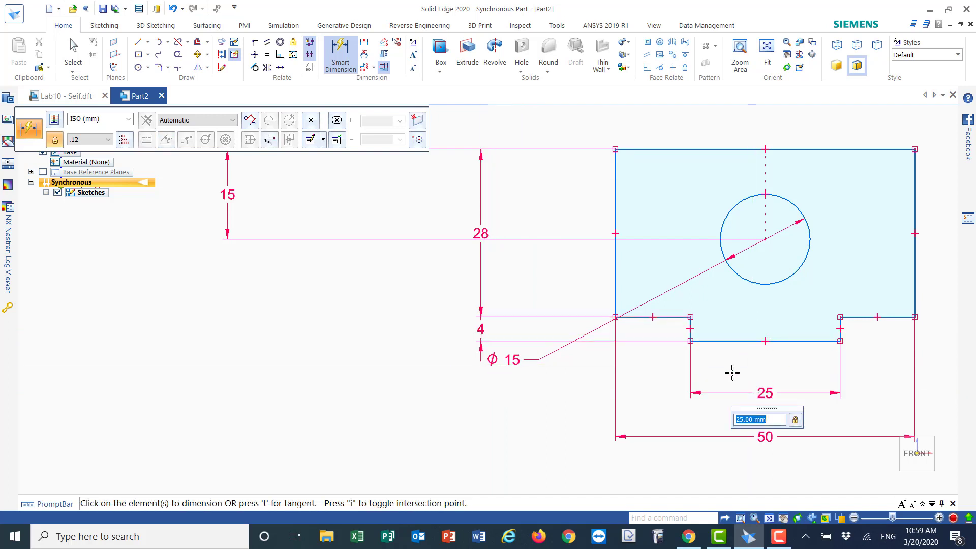
click(649, 316)
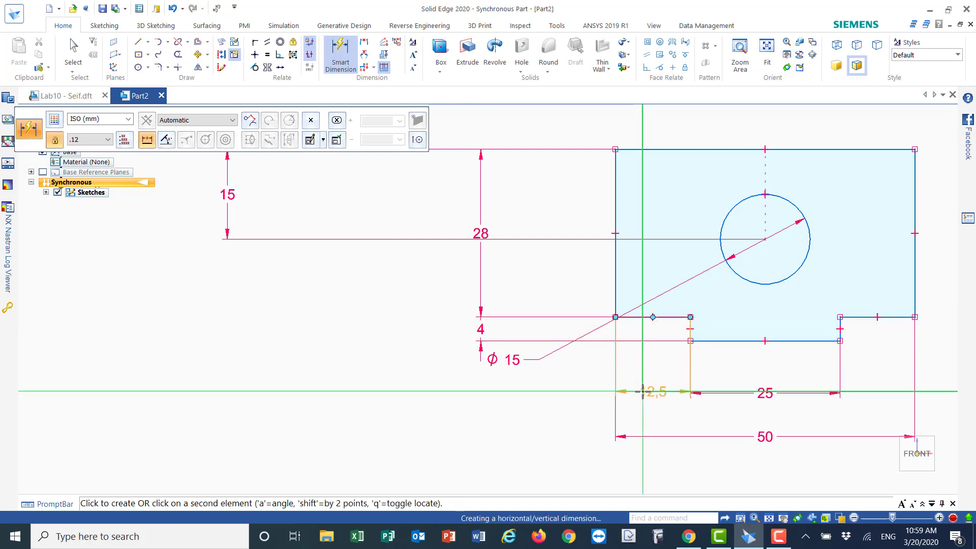
click(643, 393)
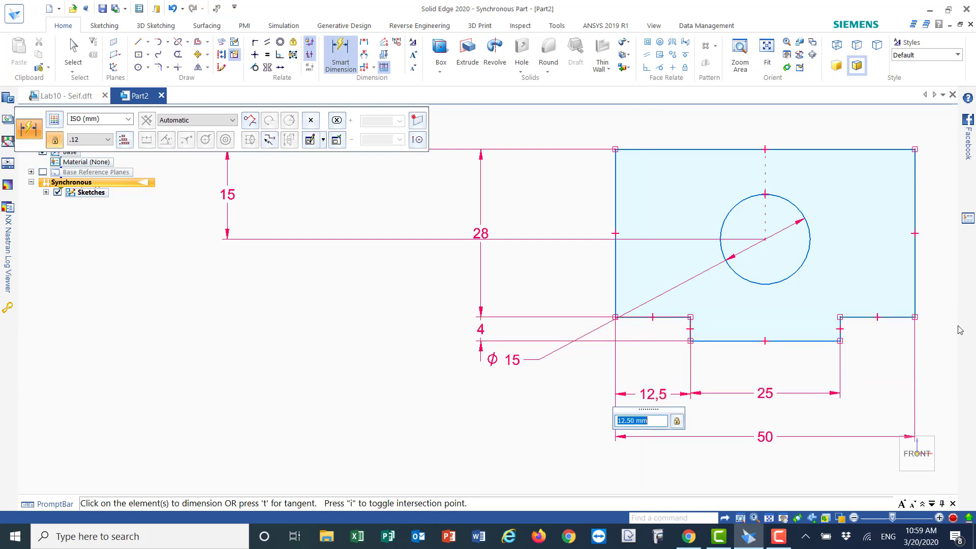
click(901, 317)
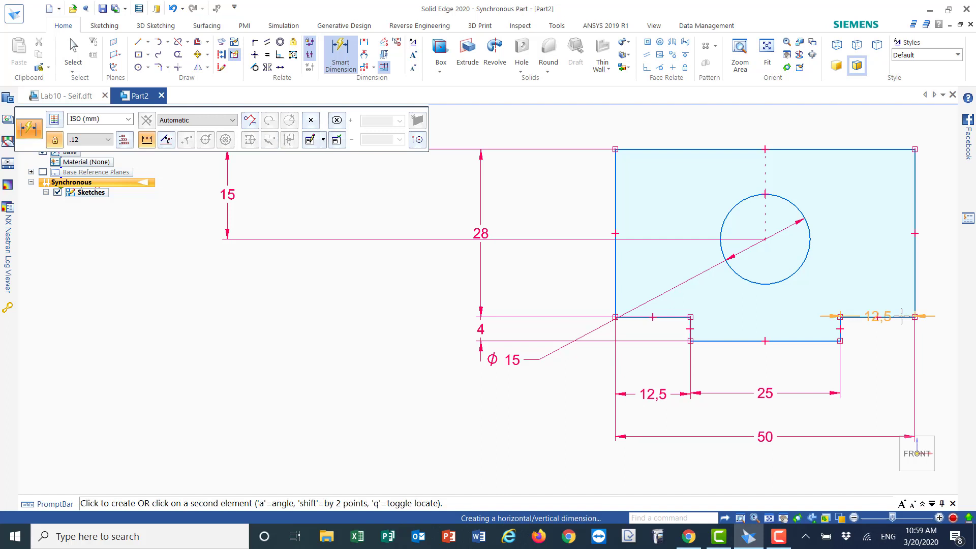
click(900, 394)
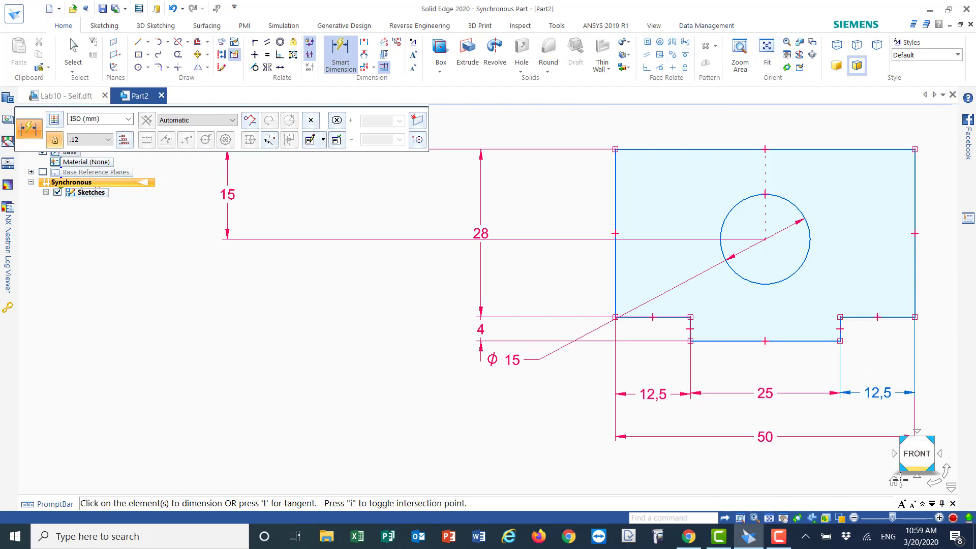
Extrude the profile region around the circle 100 mm backward to form the block with its through hole
click(895, 482)
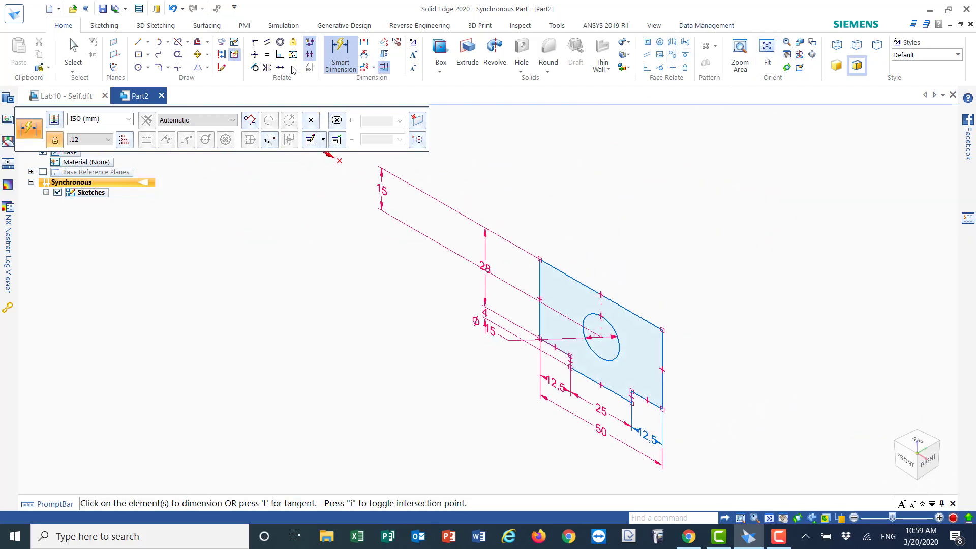
click(465, 66)
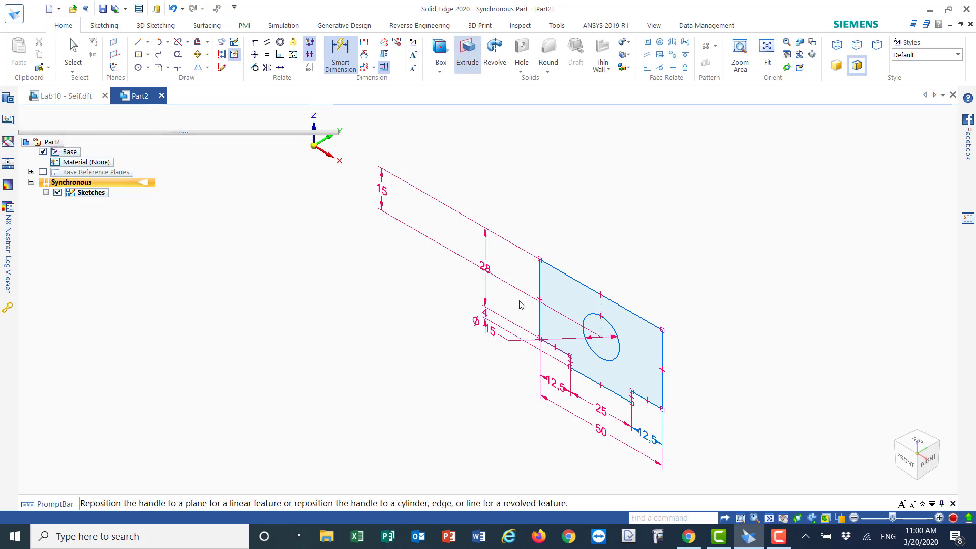
click(564, 333)
right_click(575, 316)
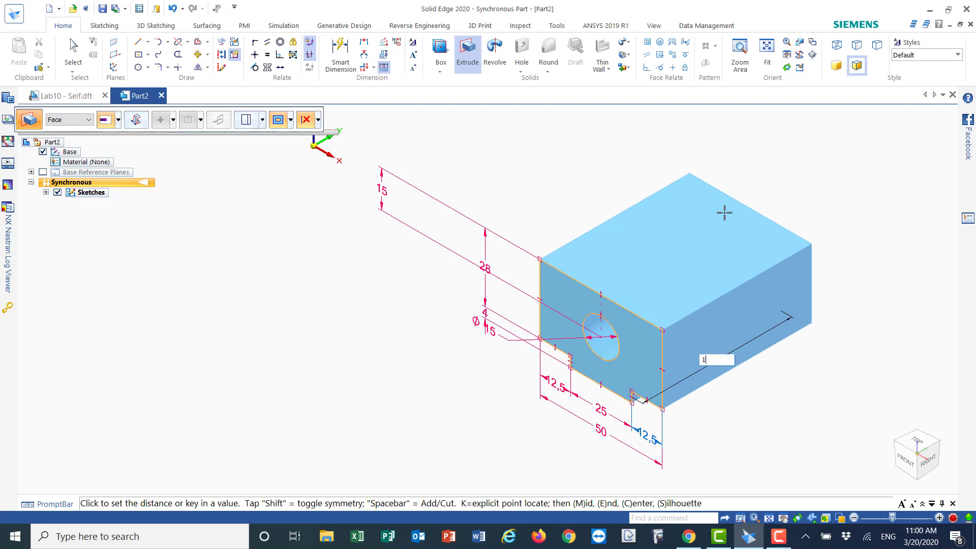
key(Return)
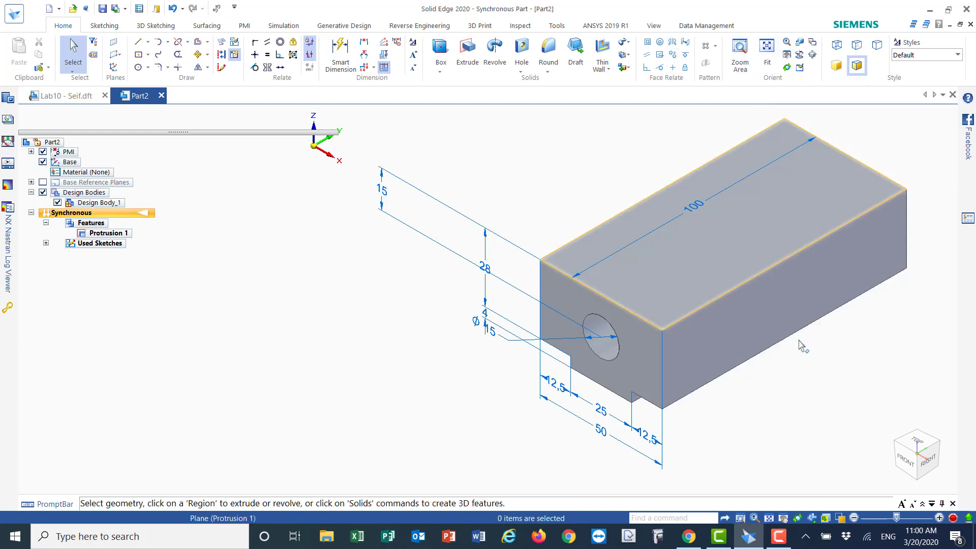
Try to sketch a 30 mm diameter circle on the top face's plane beside the block's right side, and undo it
click(784, 518)
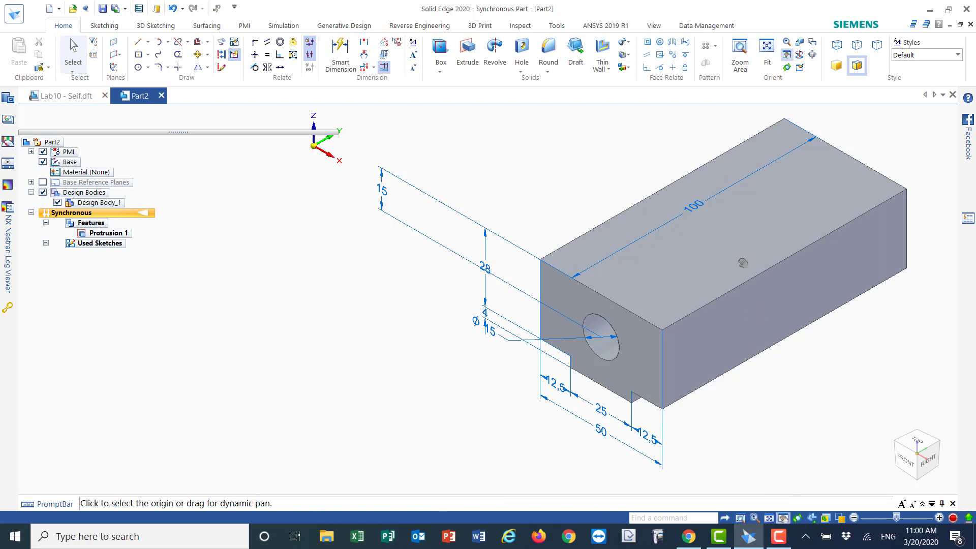
drag(744, 266, 442, 277)
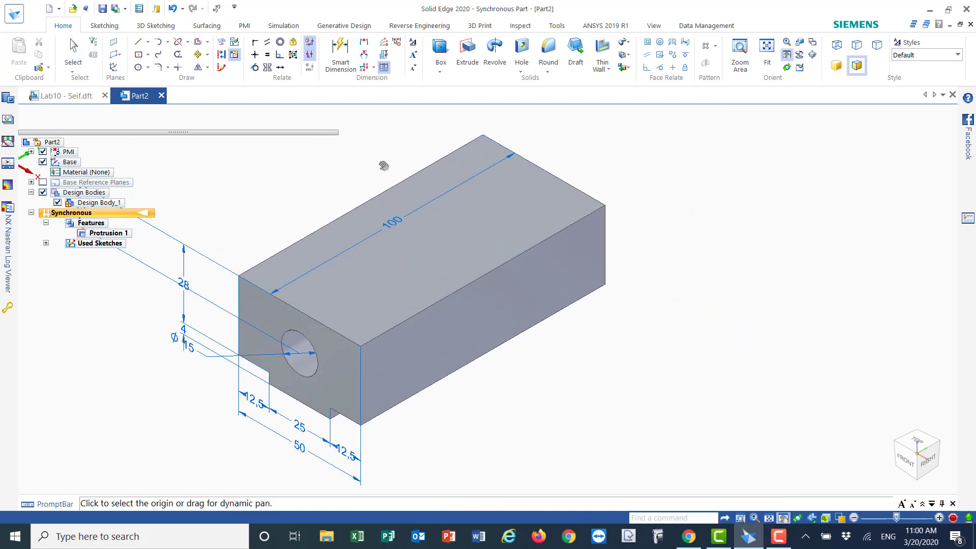
click(139, 67)
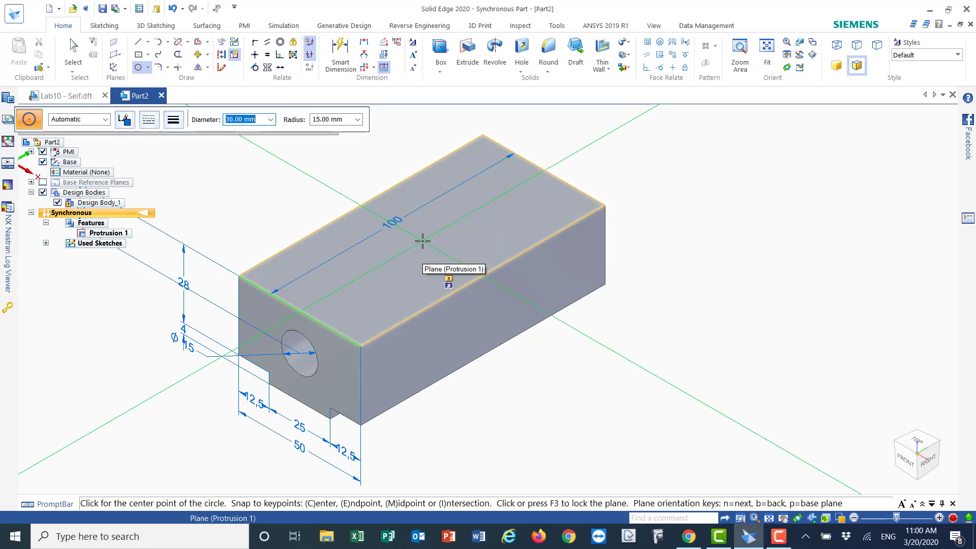
key(F3)
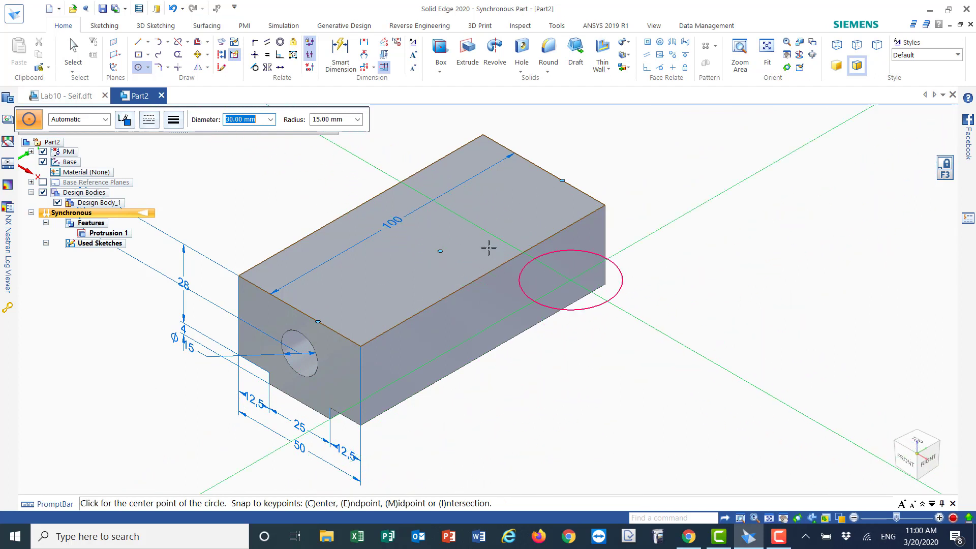
click(918, 441)
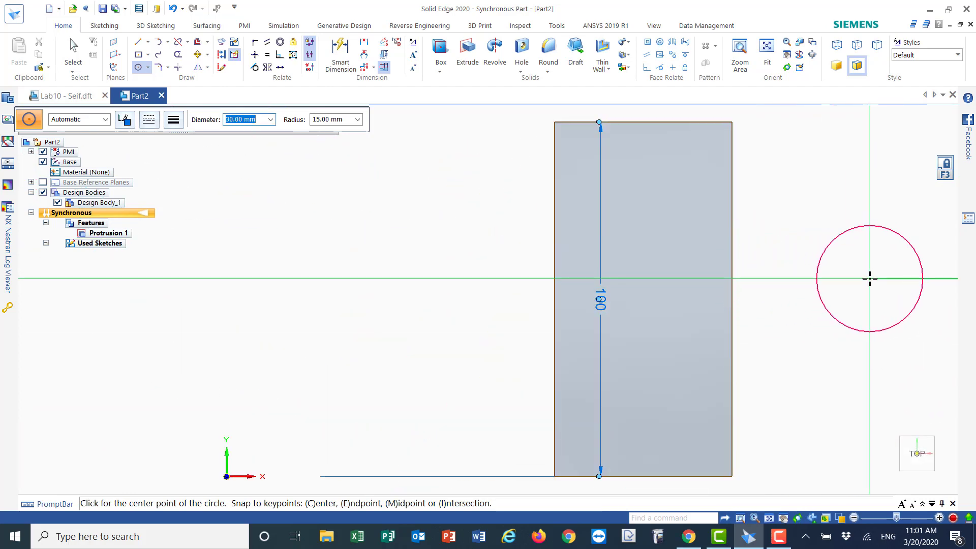
click(870, 278)
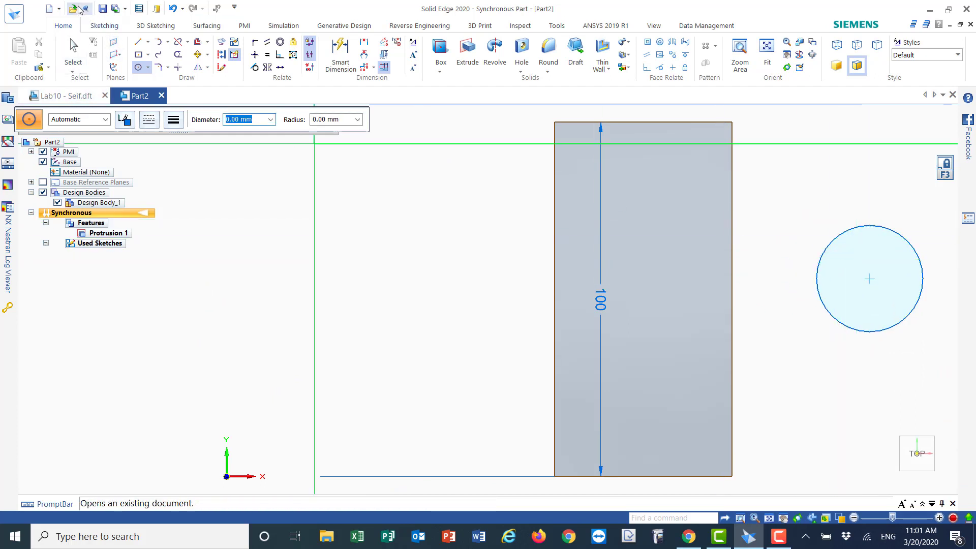
click(174, 9)
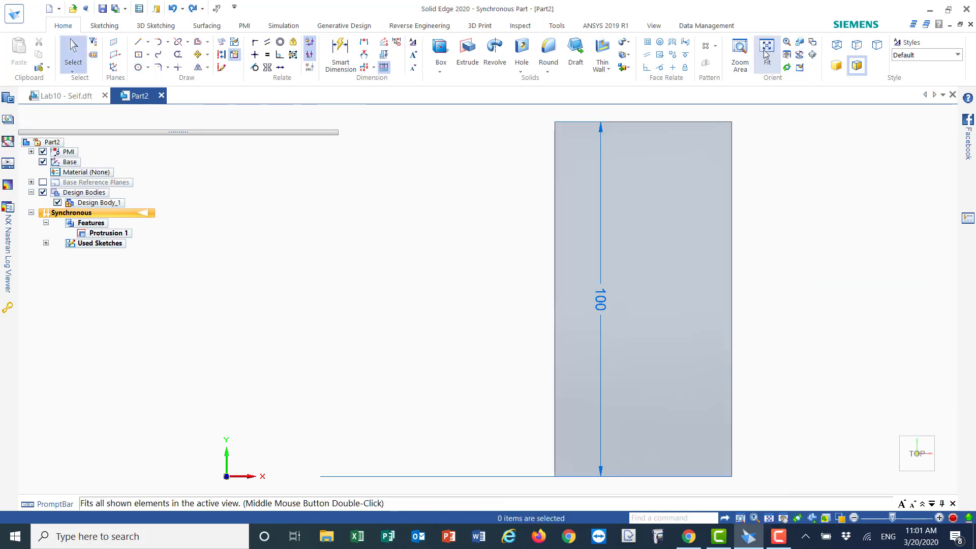
Sketch a 30 mm diameter circle on the top face's plane, outside the block and aligned with its right edge's midpoint
scroll(485, 283, down, 2)
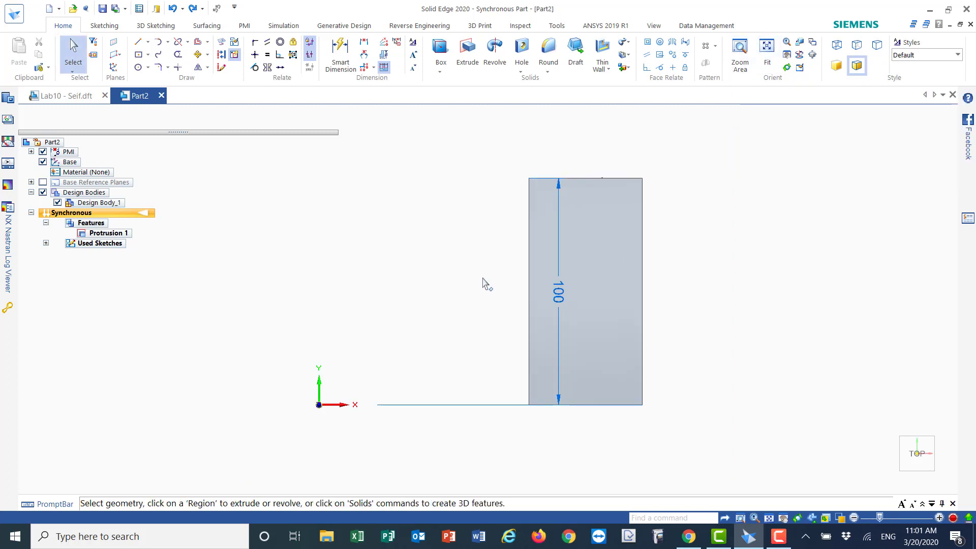
scroll(511, 290, up, 2)
scroll(511, 290, down, 1)
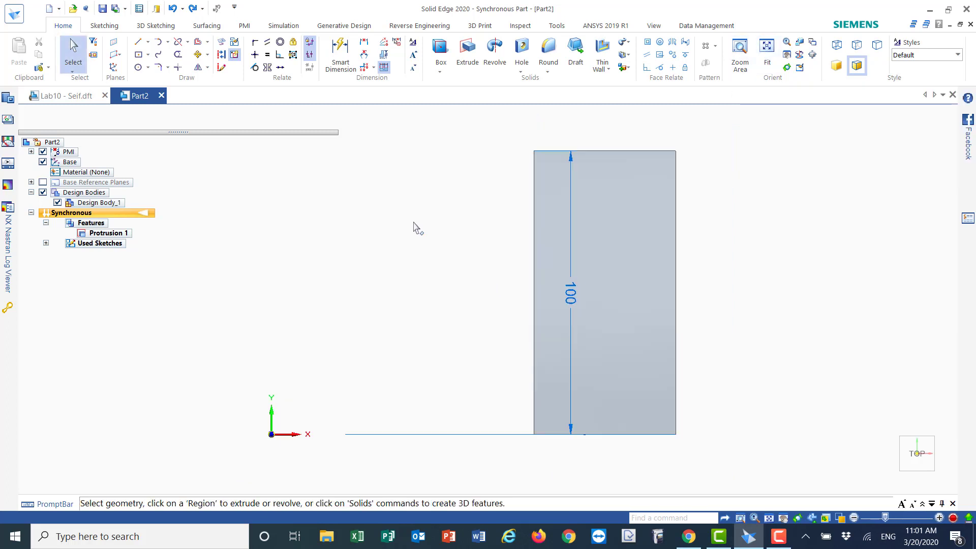
click(139, 67)
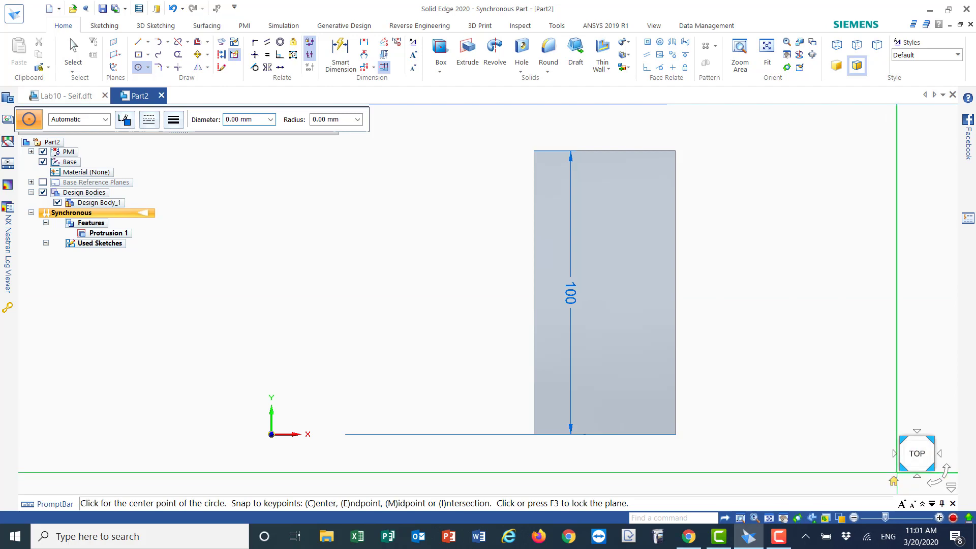
click(893, 479)
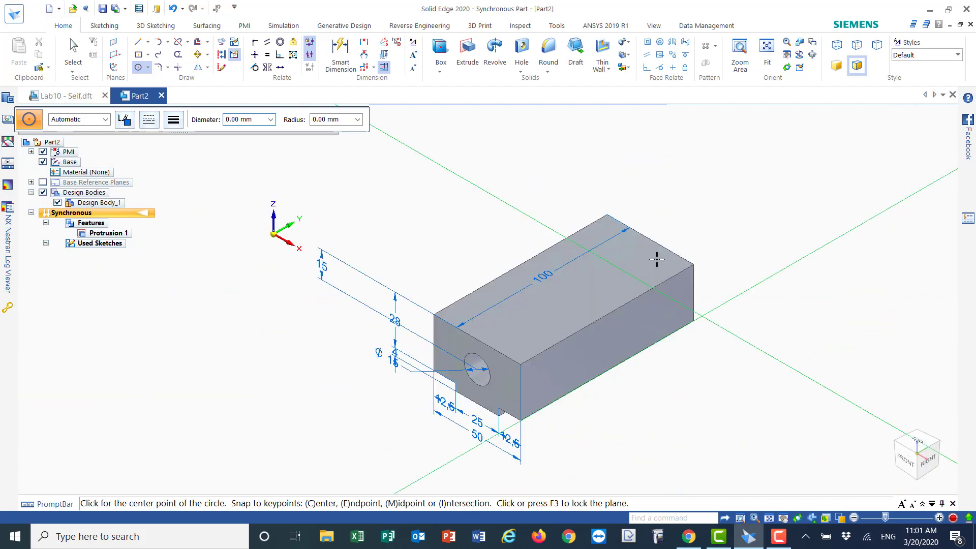
click(140, 67)
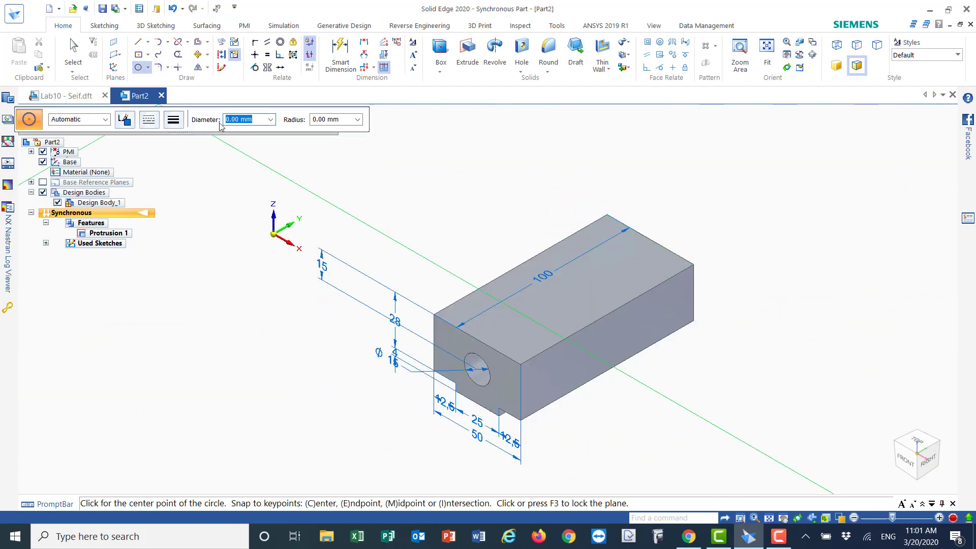
text(30)
key(Return)
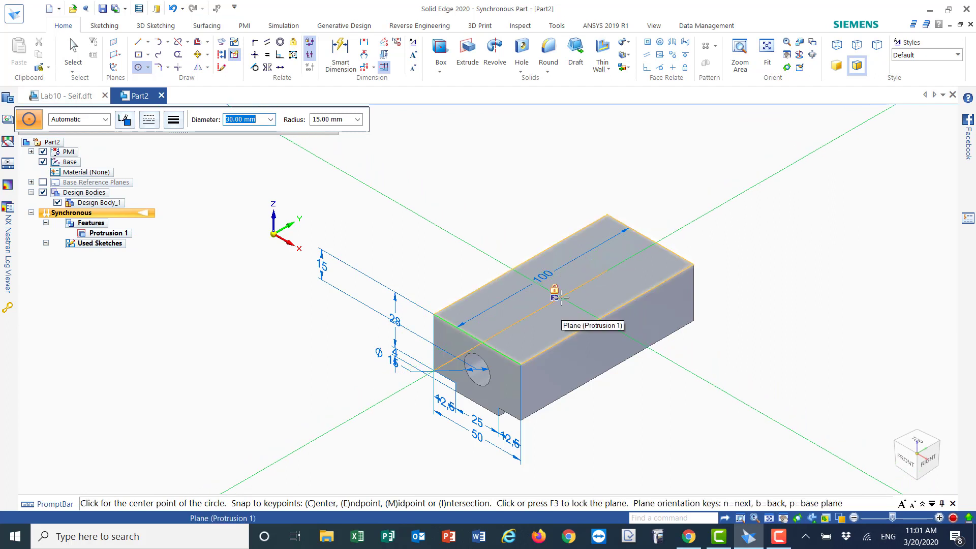
key(F3)
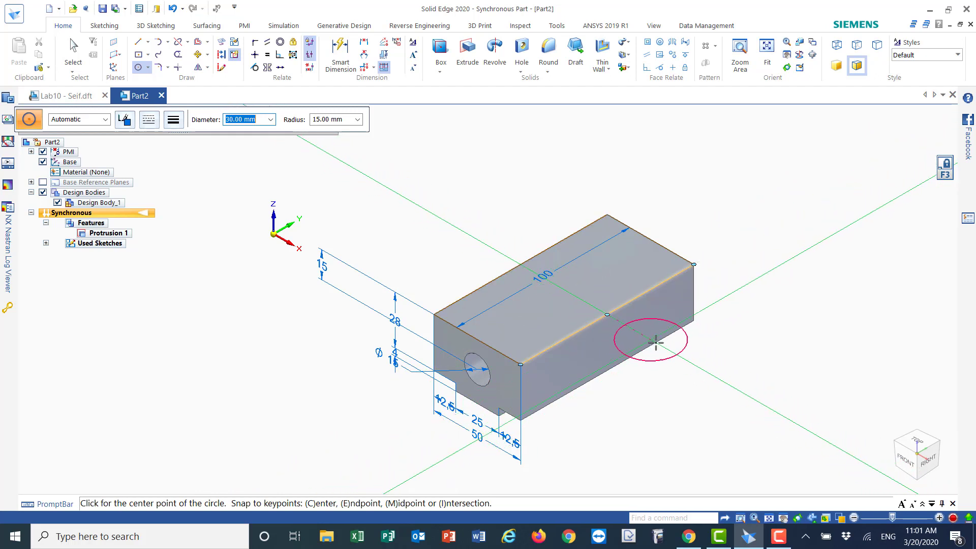
click(680, 358)
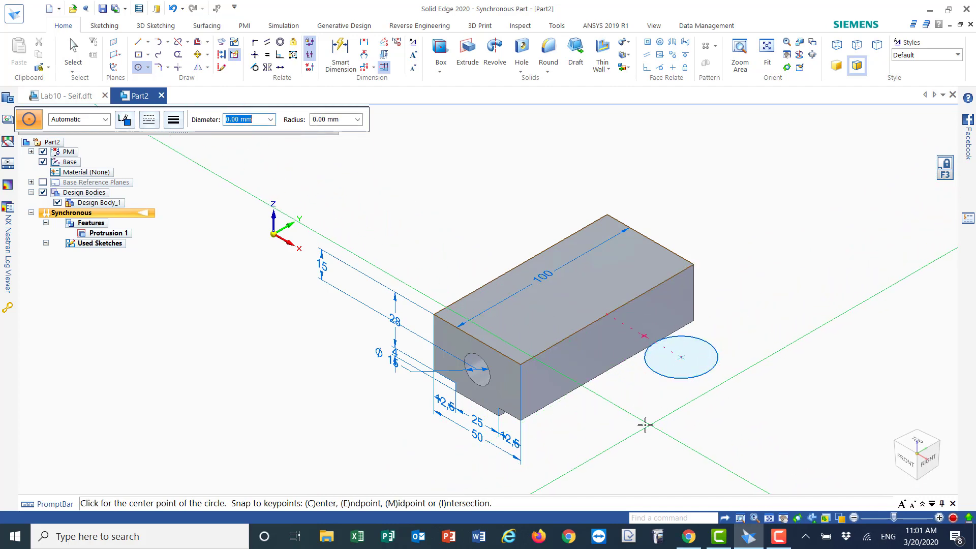
Dimension the horizontal distance from the block's right edge to the circle's centre and set it to 32 mm
scroll(722, 430, up, 3)
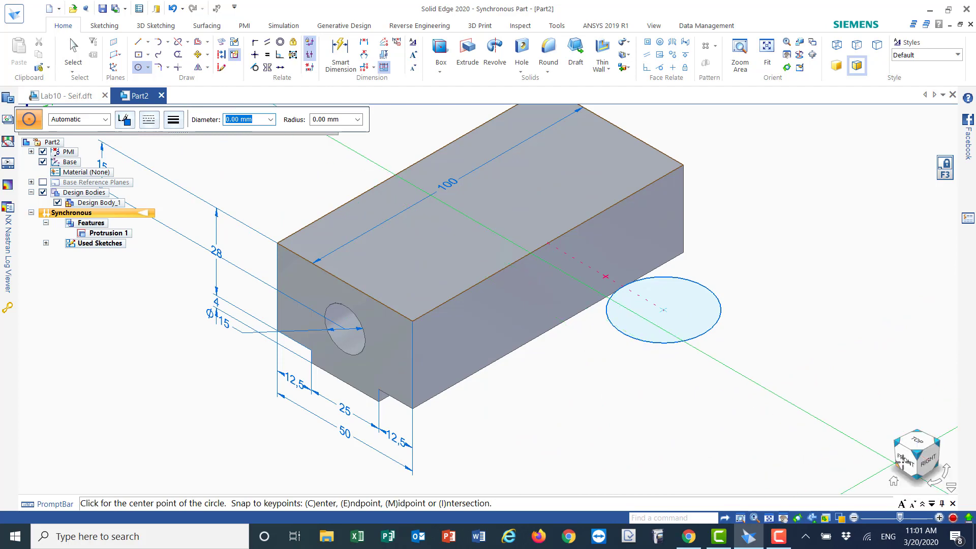
click(922, 438)
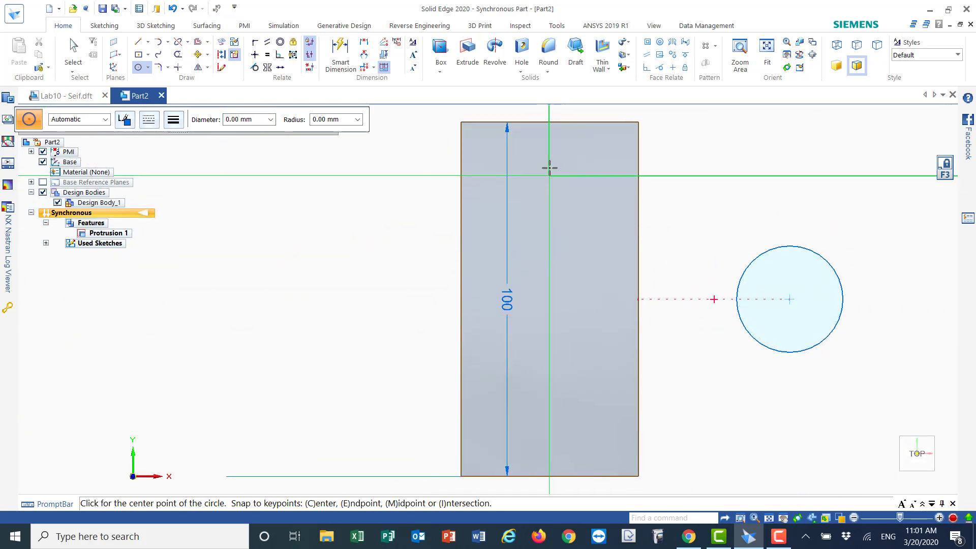
click(363, 42)
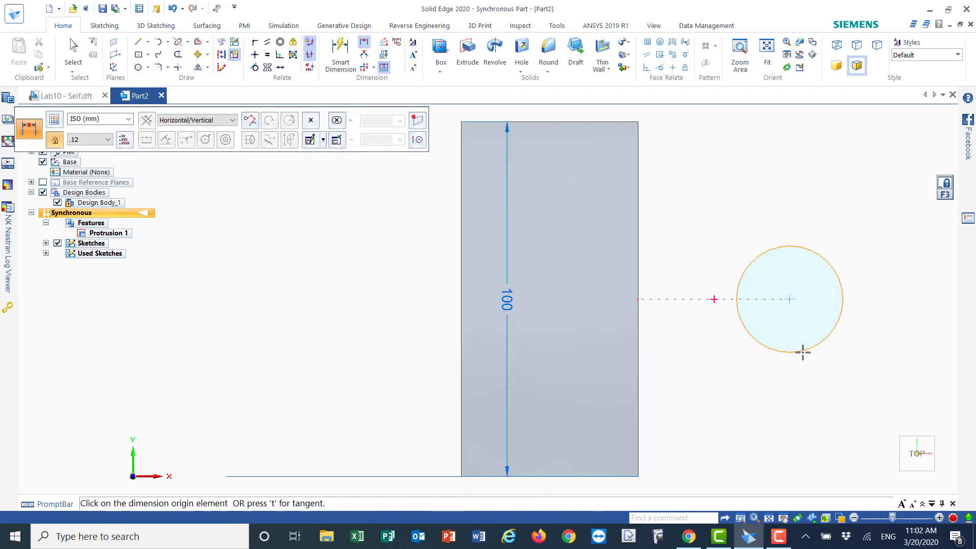
click(796, 352)
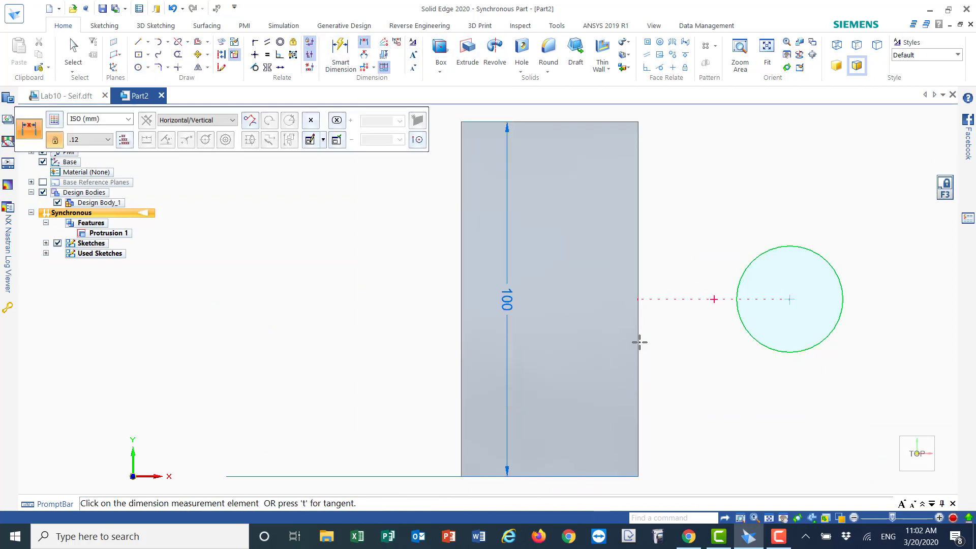
click(638, 342)
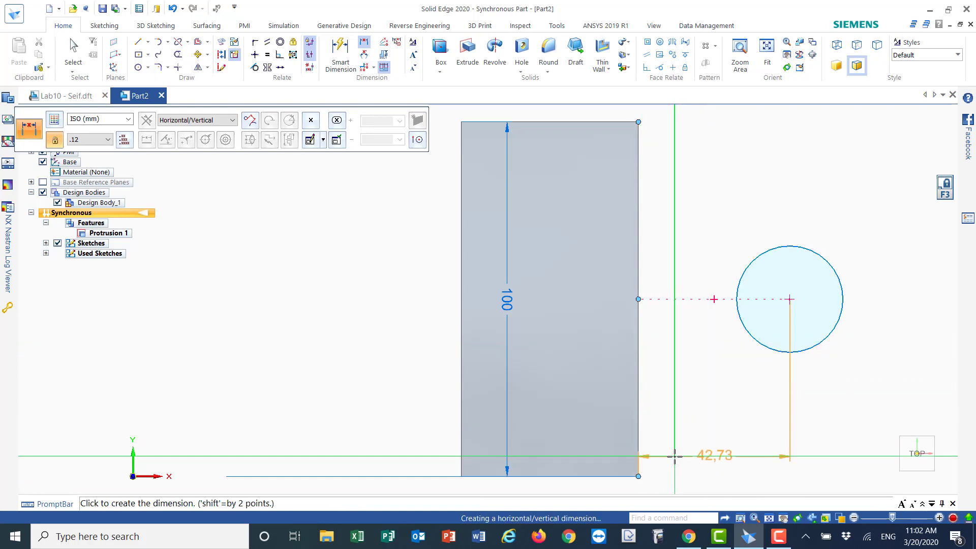
scroll(675, 456, down, 4)
scroll(679, 454, up, 1)
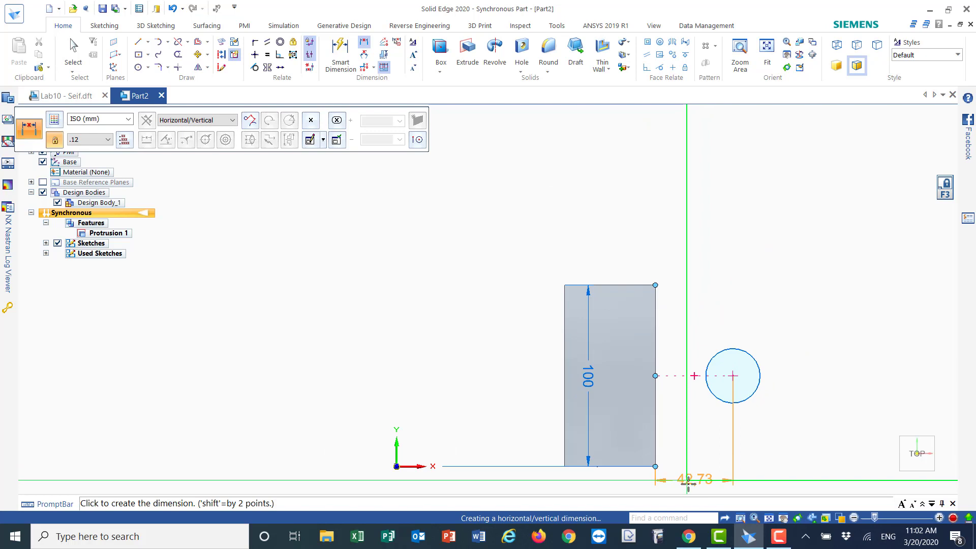
click(690, 485)
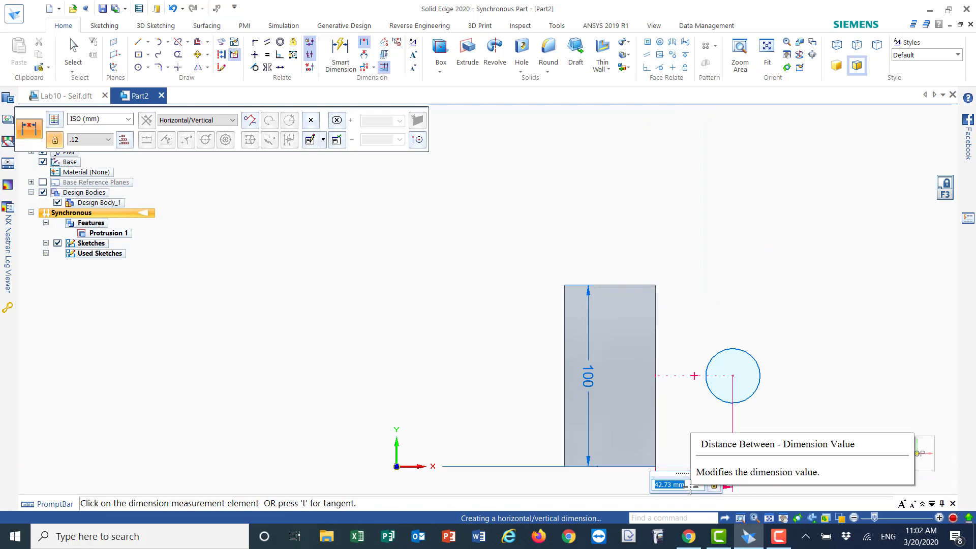
text(3)
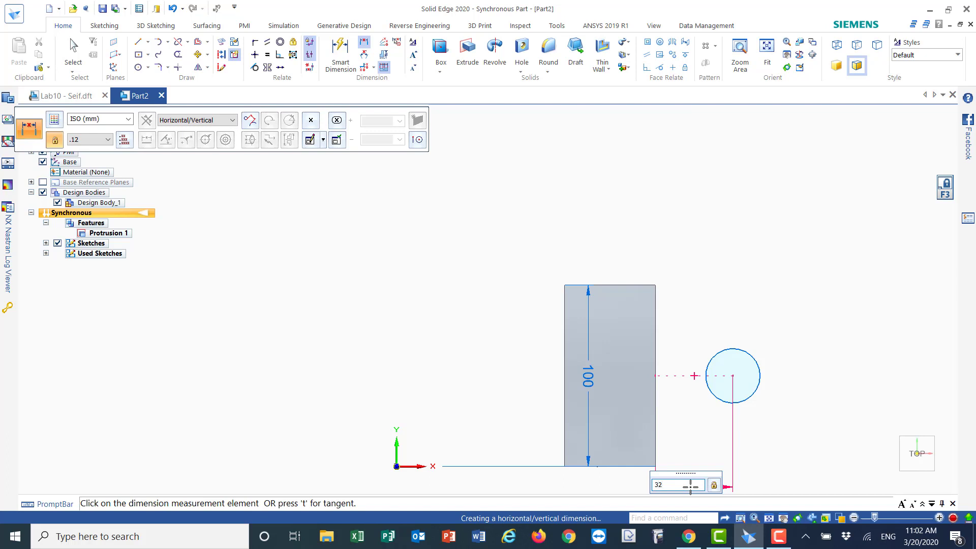
text(2)
key(Return)
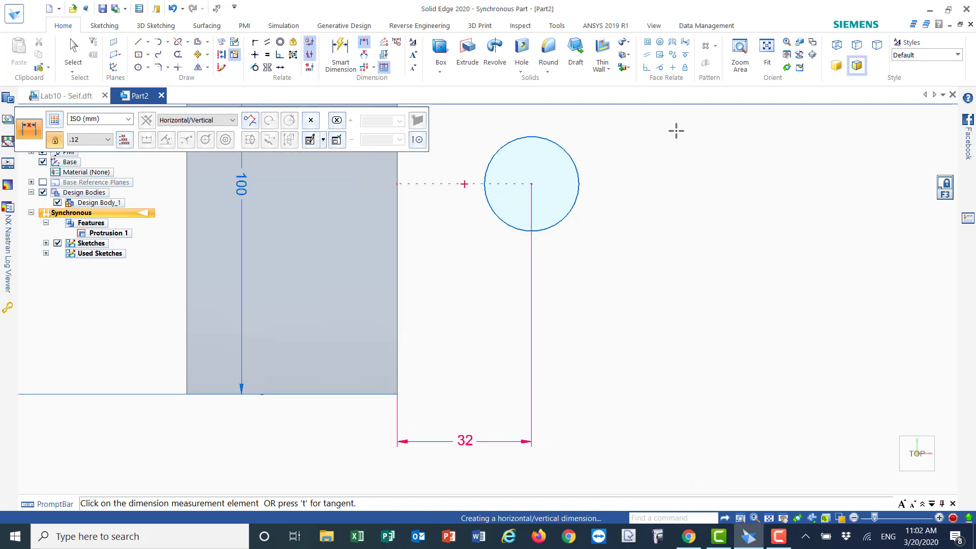
Draw two lines tangent to the circle, from its lower and upper sides to the block's right edge
click(741, 49)
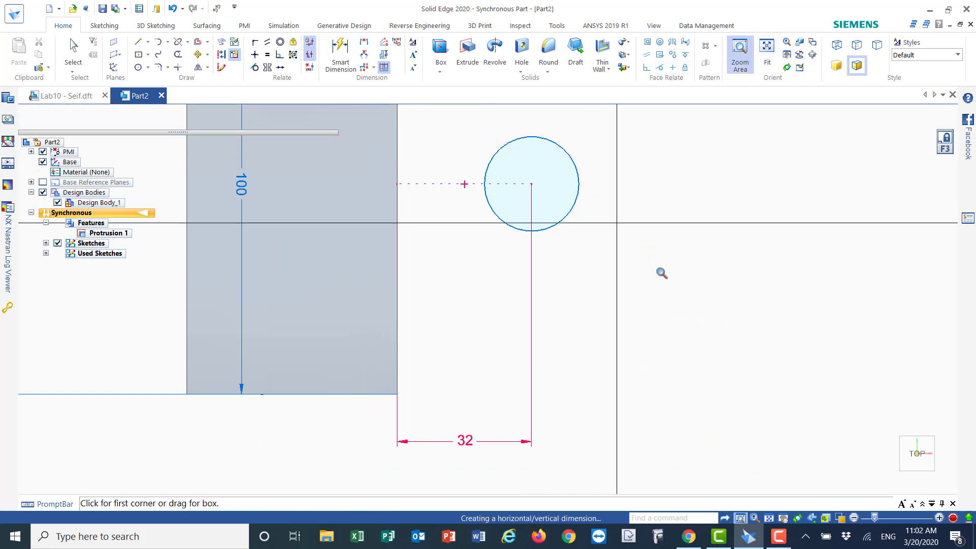
scroll(664, 333, down, 1)
scroll(663, 332, down, 1)
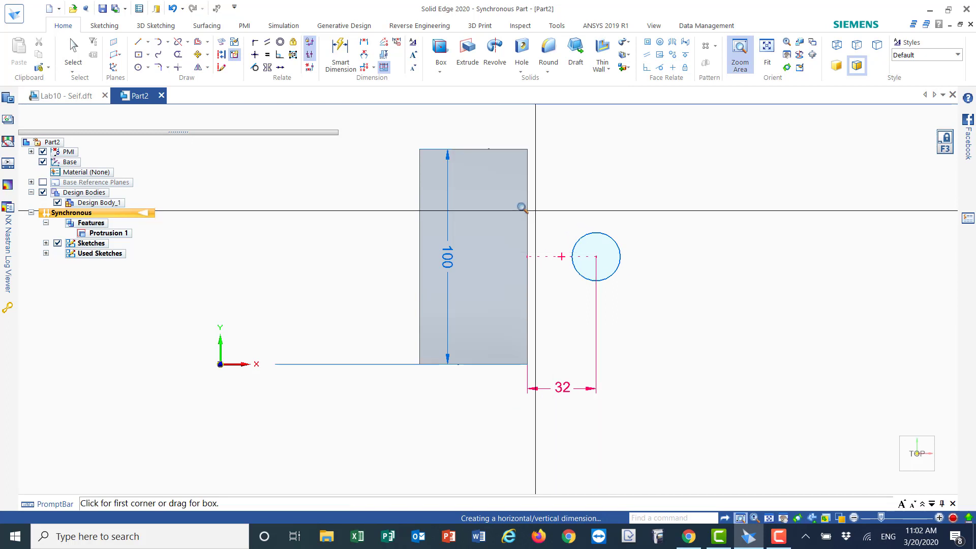
drag(502, 202, 635, 335)
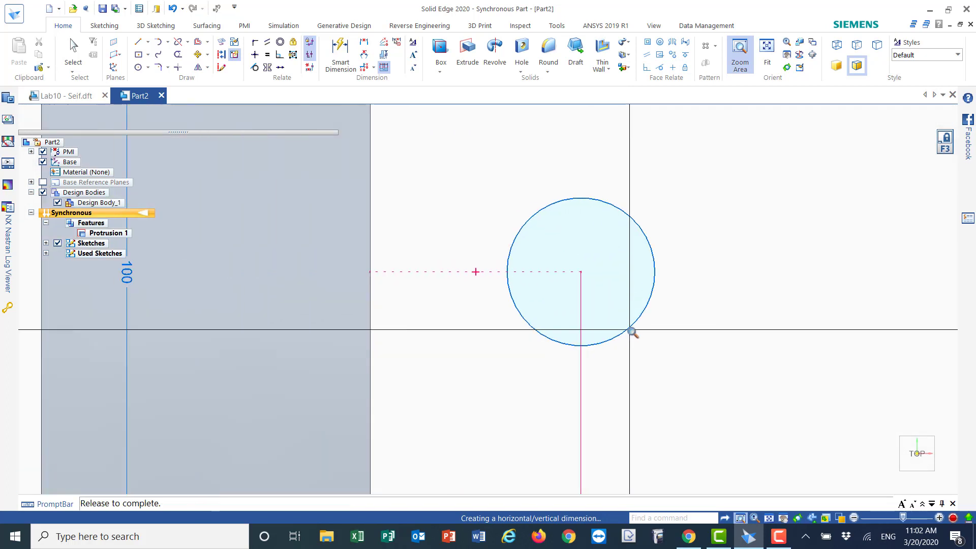
scroll(473, 162, down, 1)
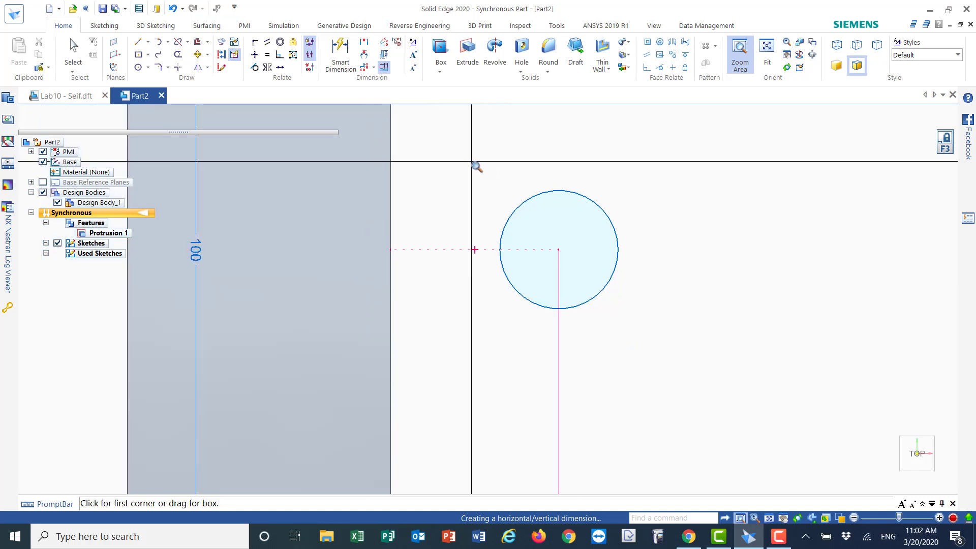
scroll(475, 165, up, 1)
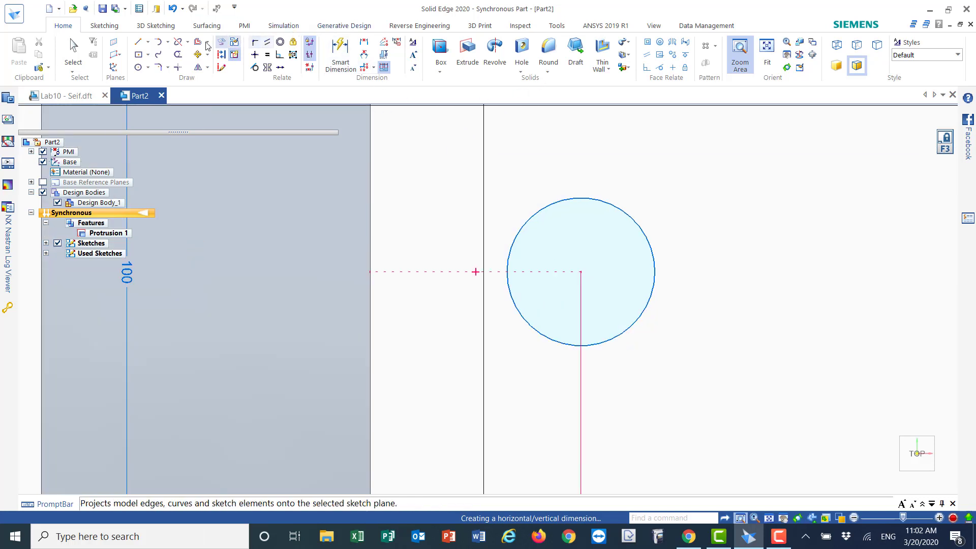
click(142, 43)
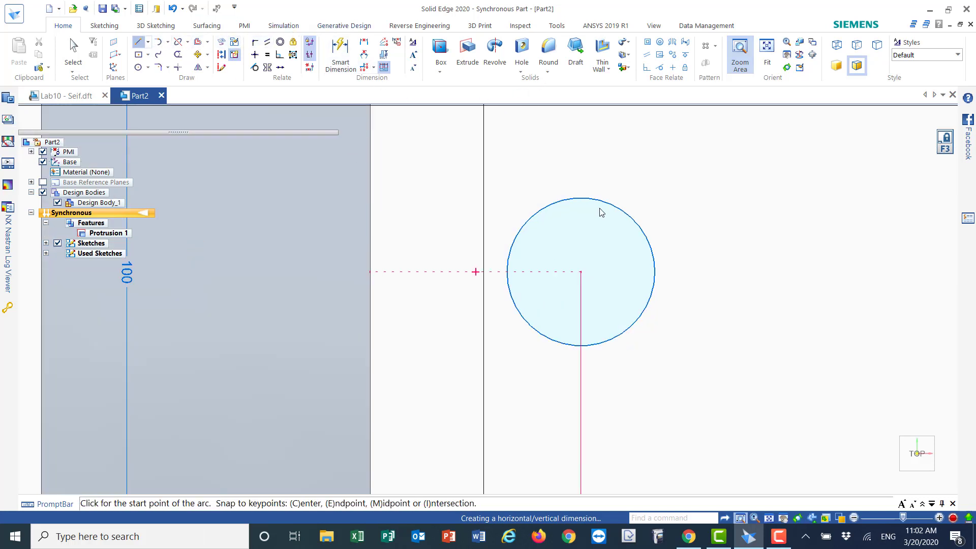
click(629, 215)
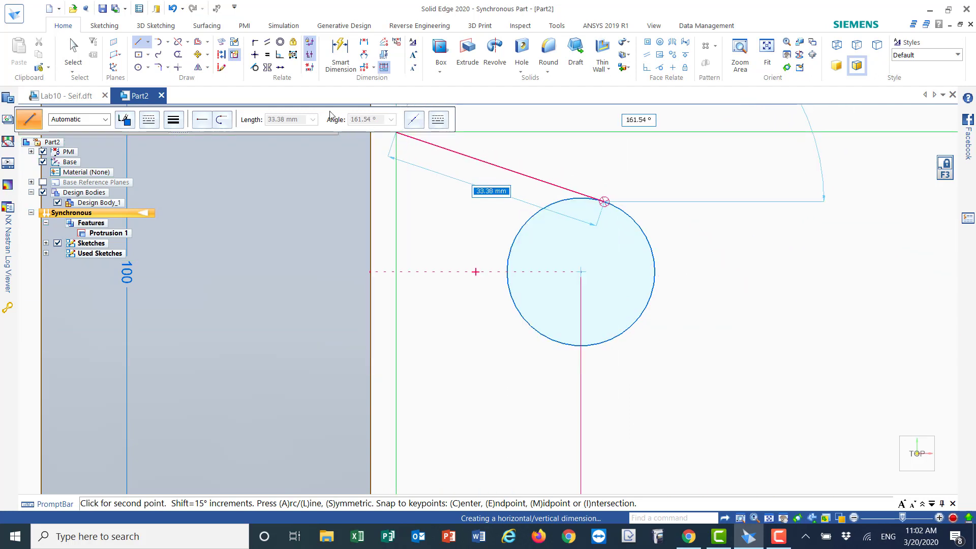
drag(329, 114, 898, 115)
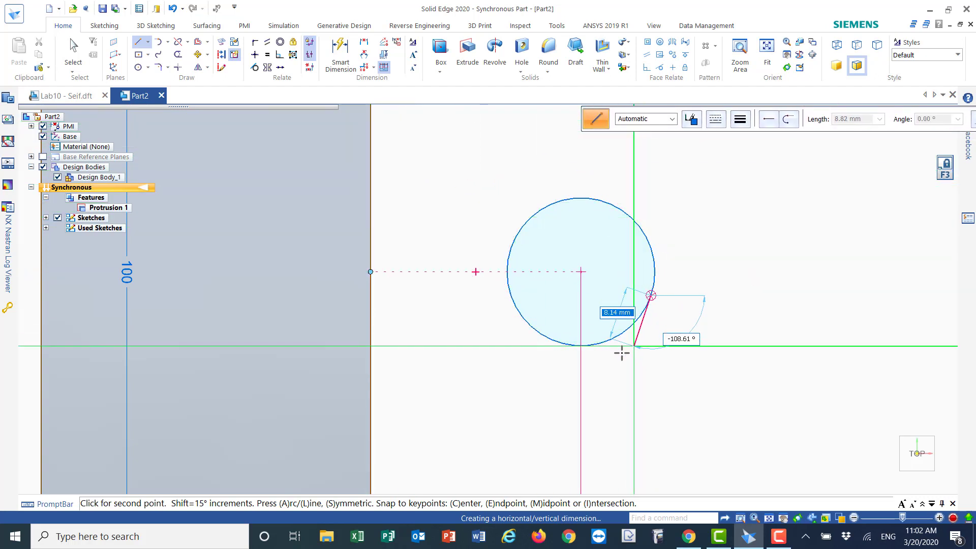
click(371, 443)
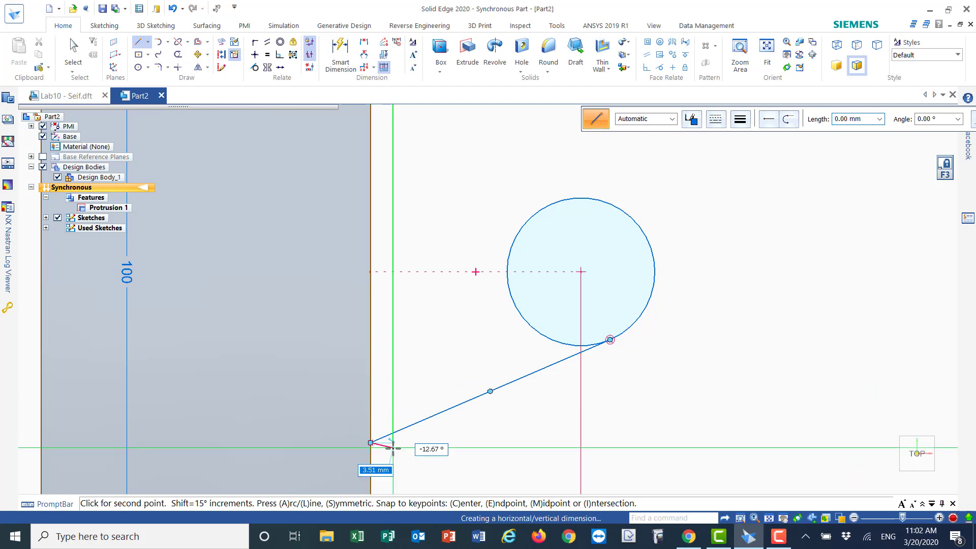
click(648, 240)
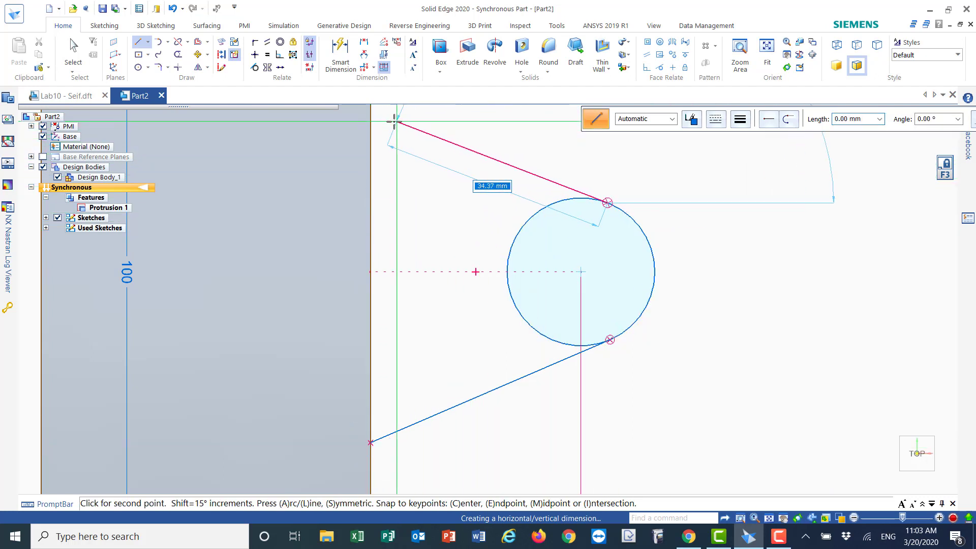
click(371, 117)
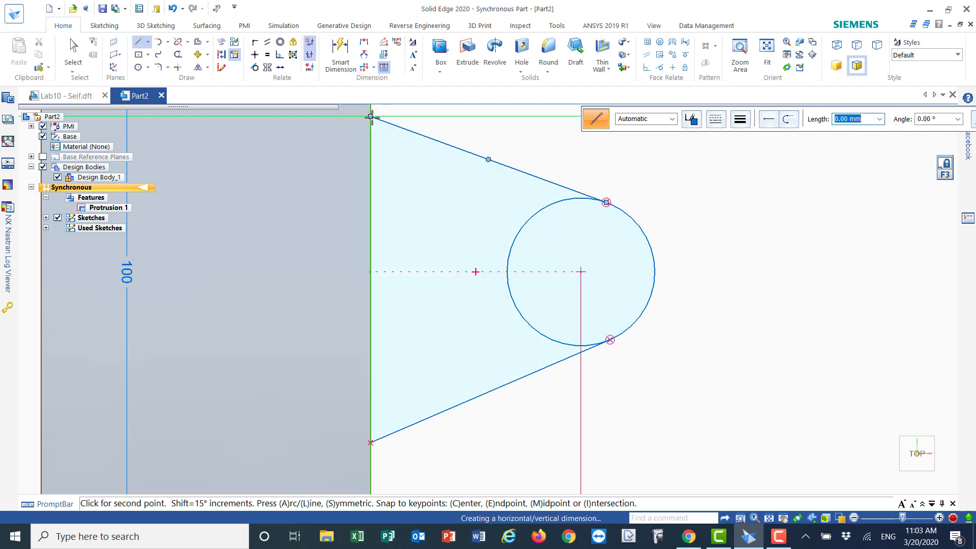
Dimension the vertical distance from the upper tangent line's end on the block edge to the circle's centre and set it to 30 mm
right_click(311, 224)
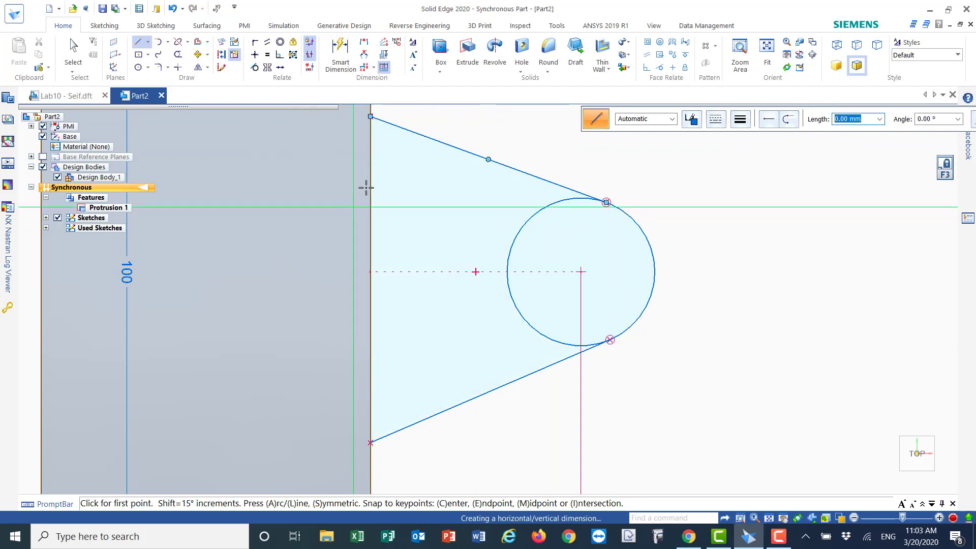
click(364, 42)
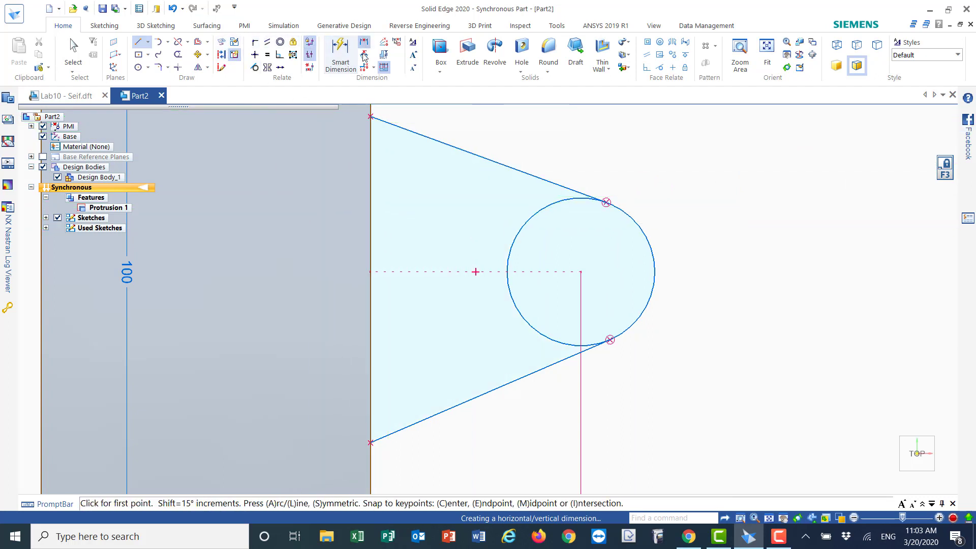
click(371, 116)
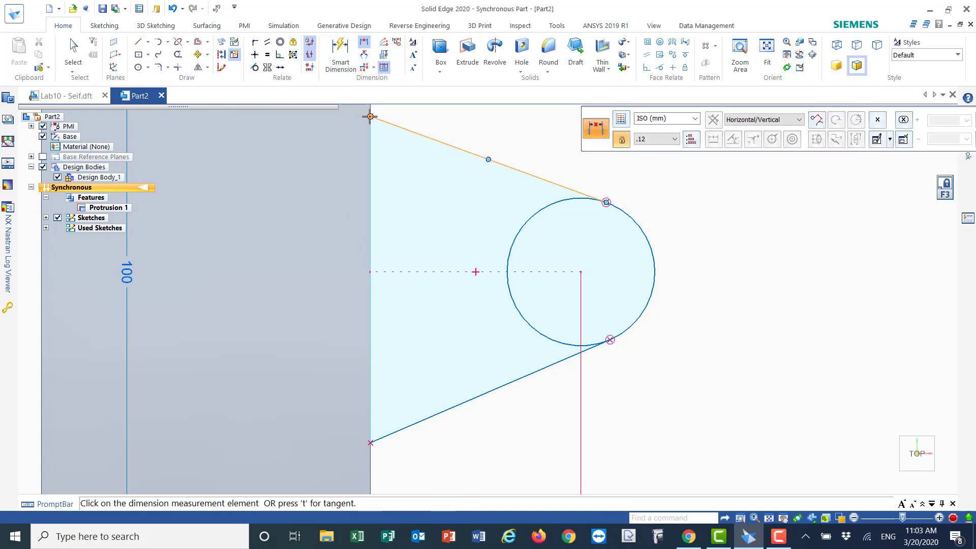
click(536, 330)
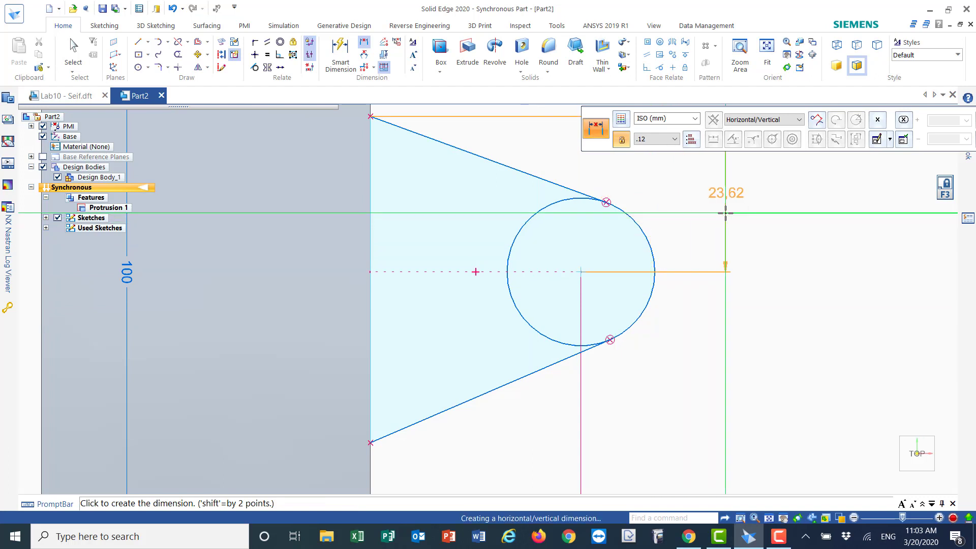
click(725, 212)
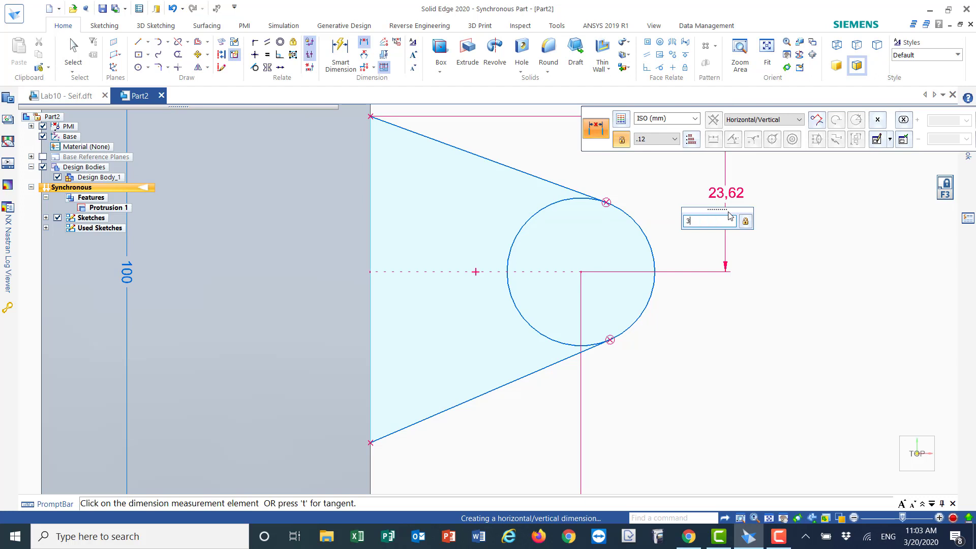
text(30)
key(Return)
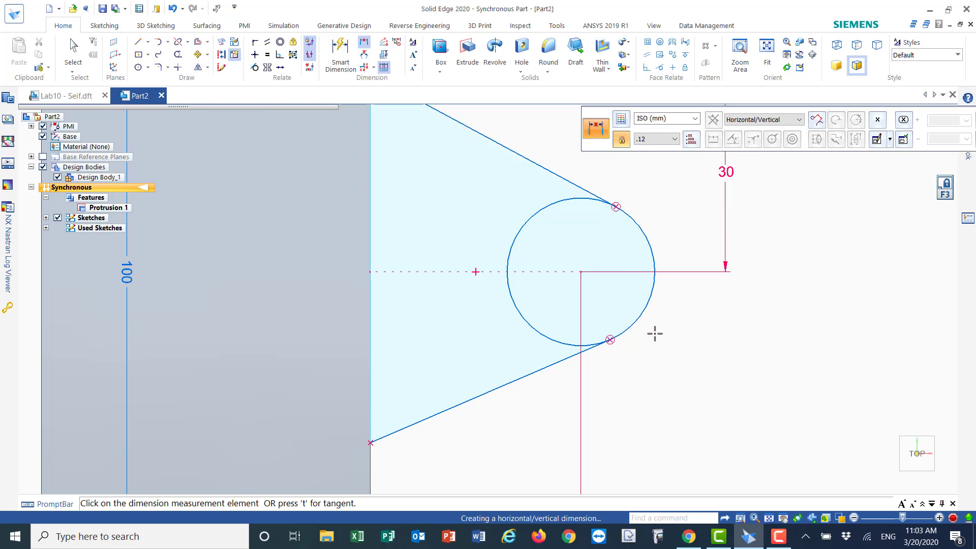
click(370, 442)
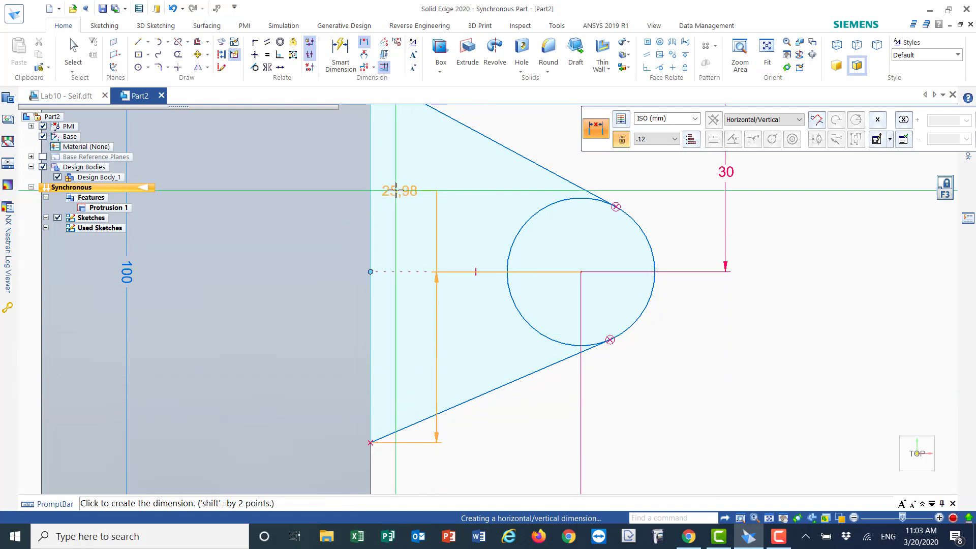
click(435, 330)
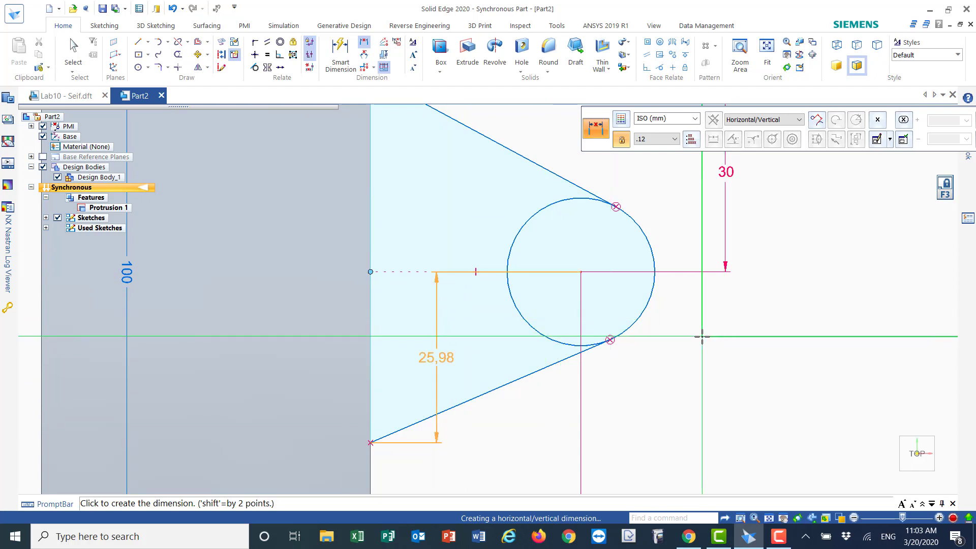
right_click(655, 379)
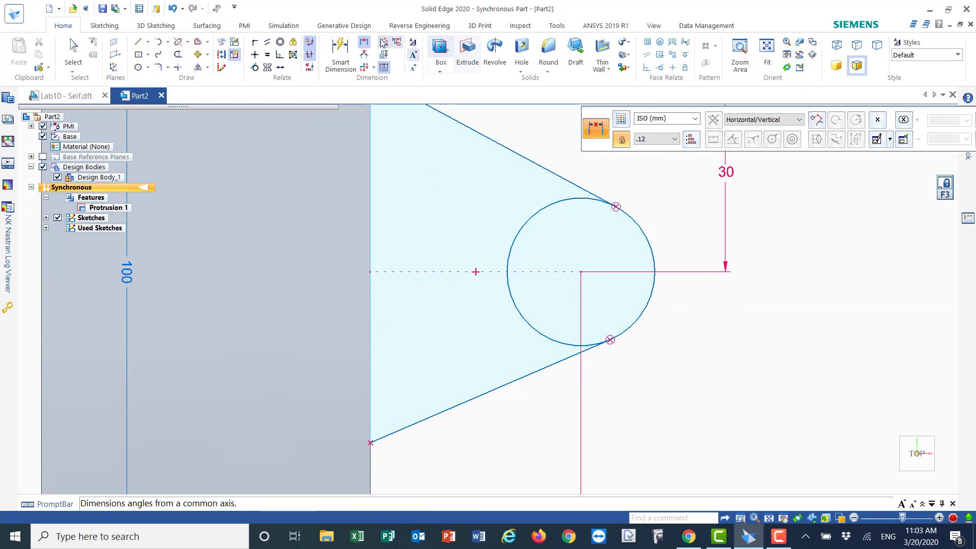
Dimension the vertical distance from the lower tangent line's end on the block edge to the circle's centre and set it to 30 mm
click(371, 442)
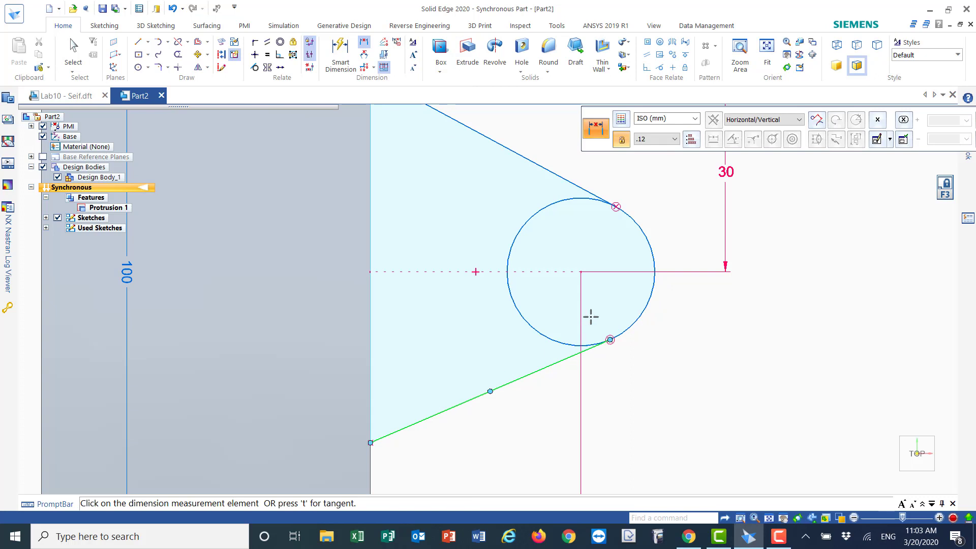
click(525, 318)
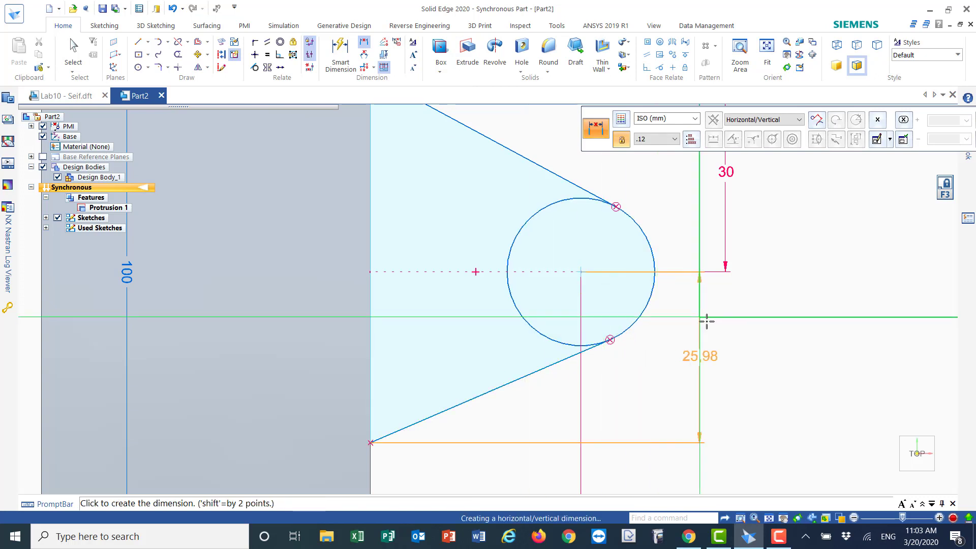
click(727, 326)
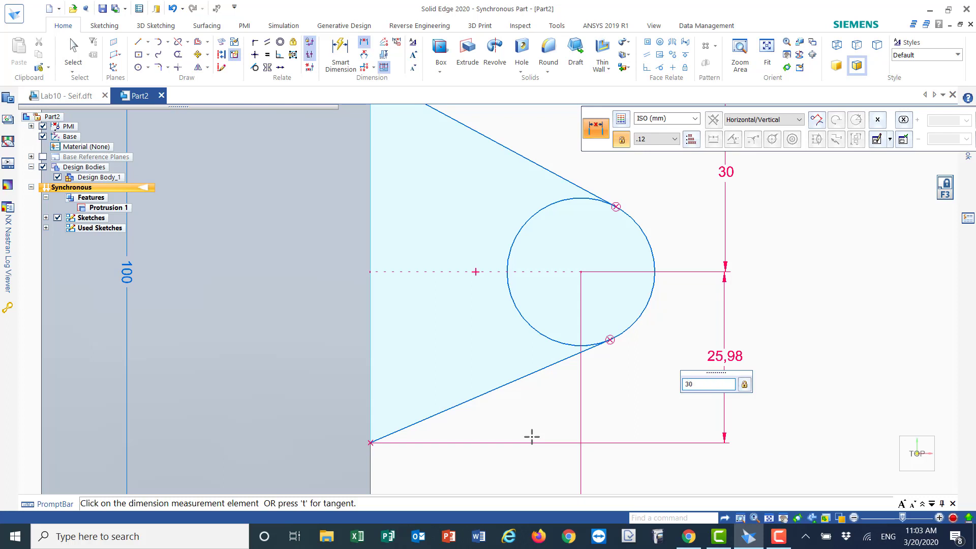
key(Return)
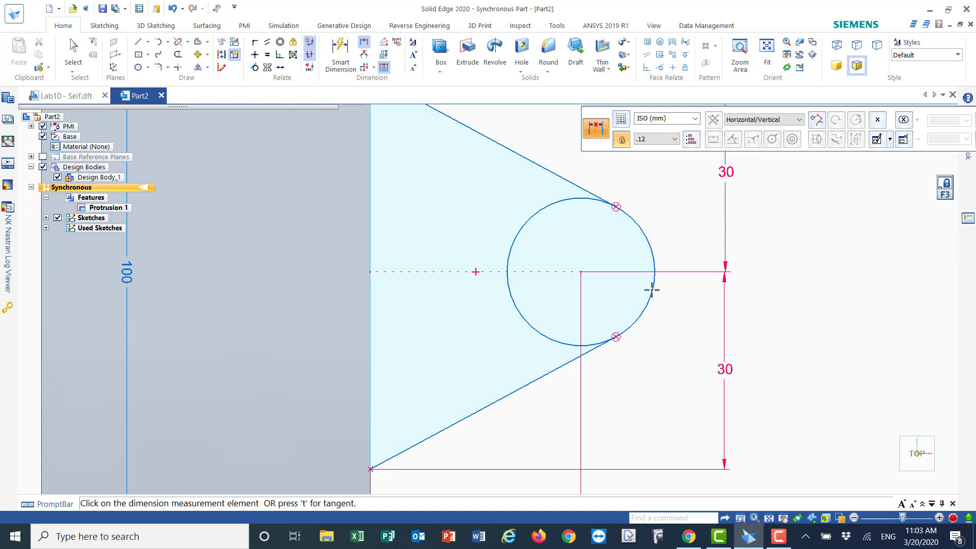
Dimension the lug circle's diameter and set it to 30 mm
scroll(571, 342, down, 5)
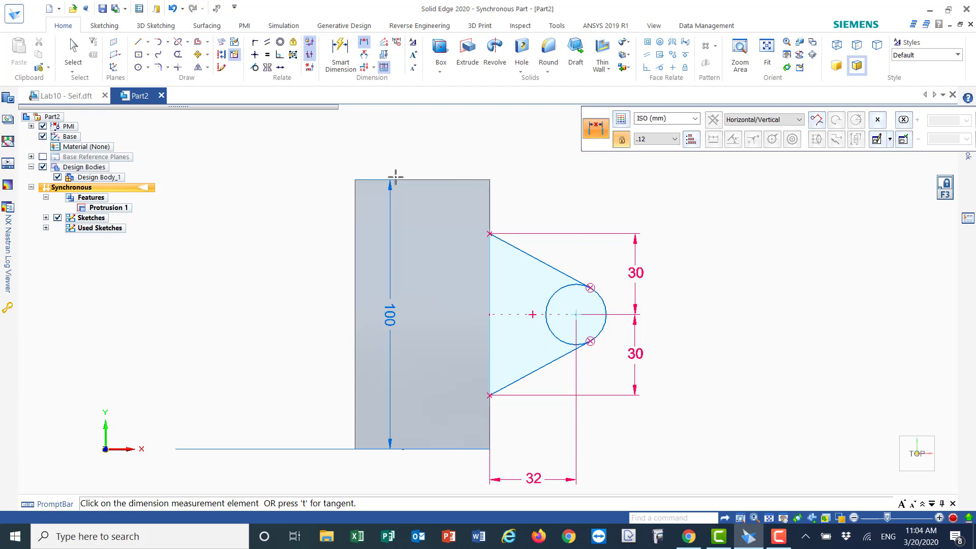
click(341, 51)
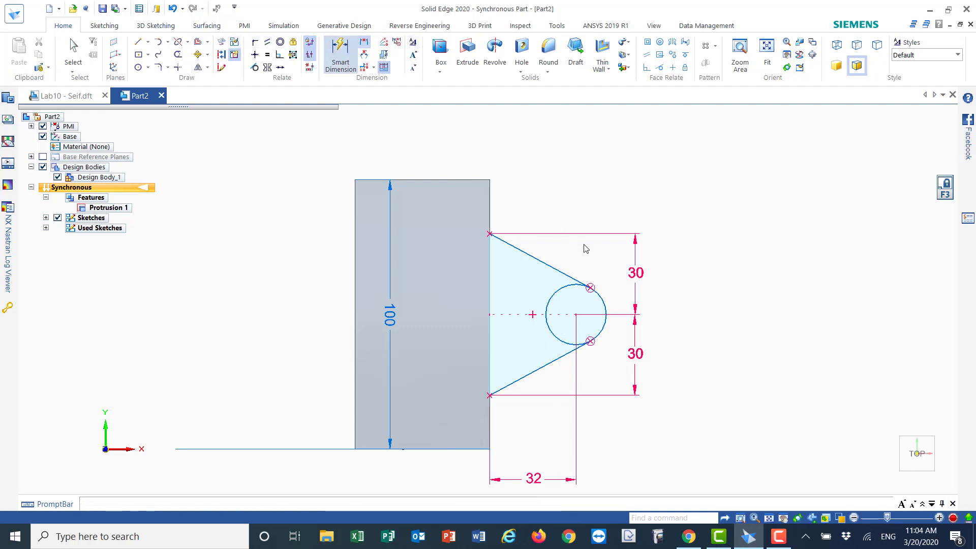
click(601, 299)
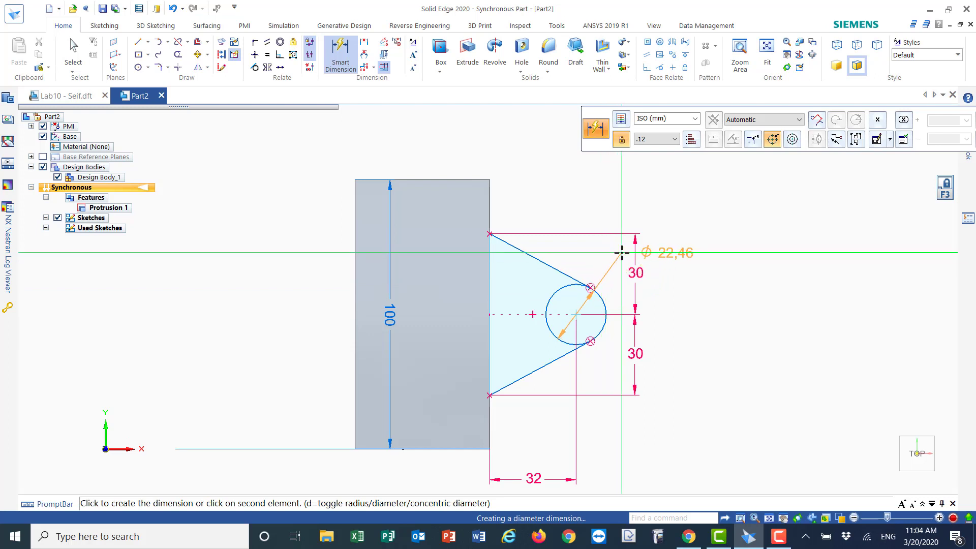
click(627, 209)
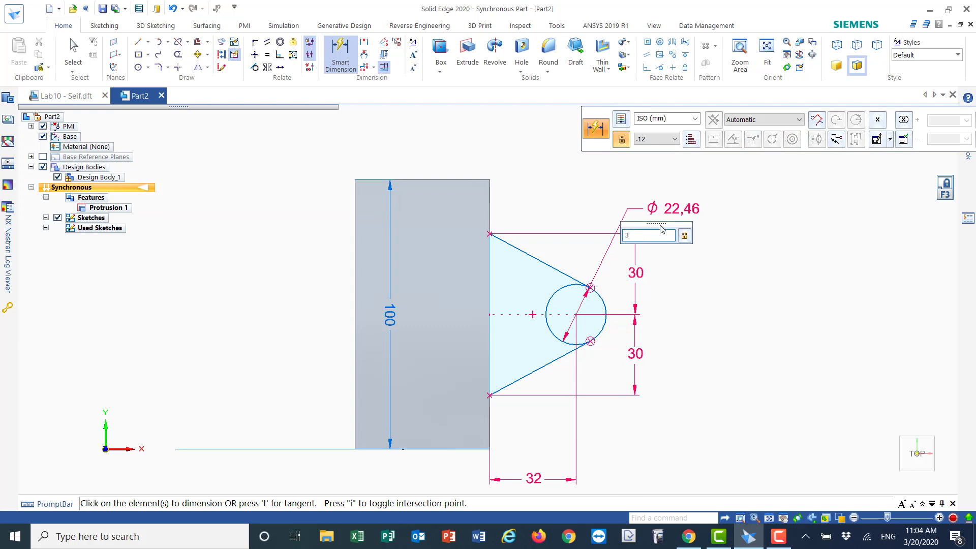
key(Return)
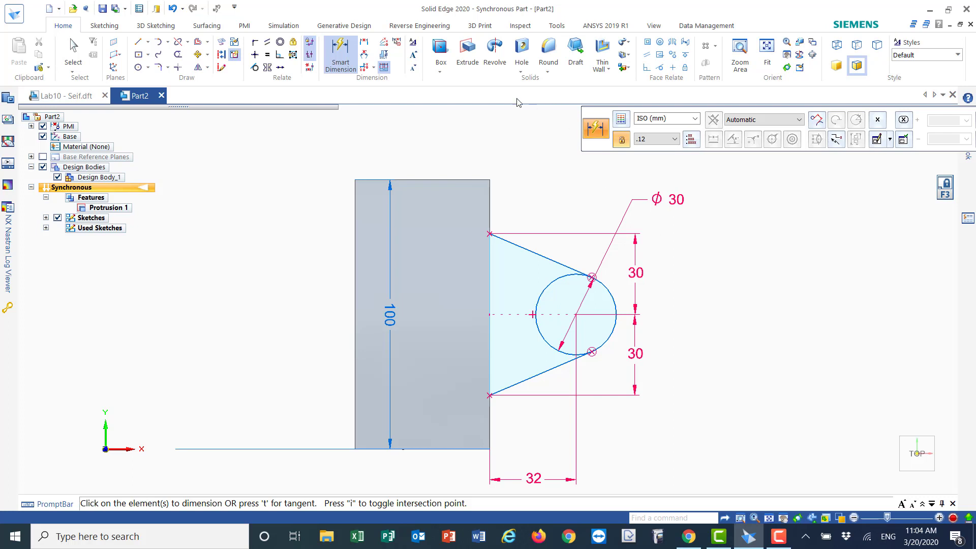
Sketch a 15 mm diameter circle concentric with the 30 mm lug circle
click(139, 69)
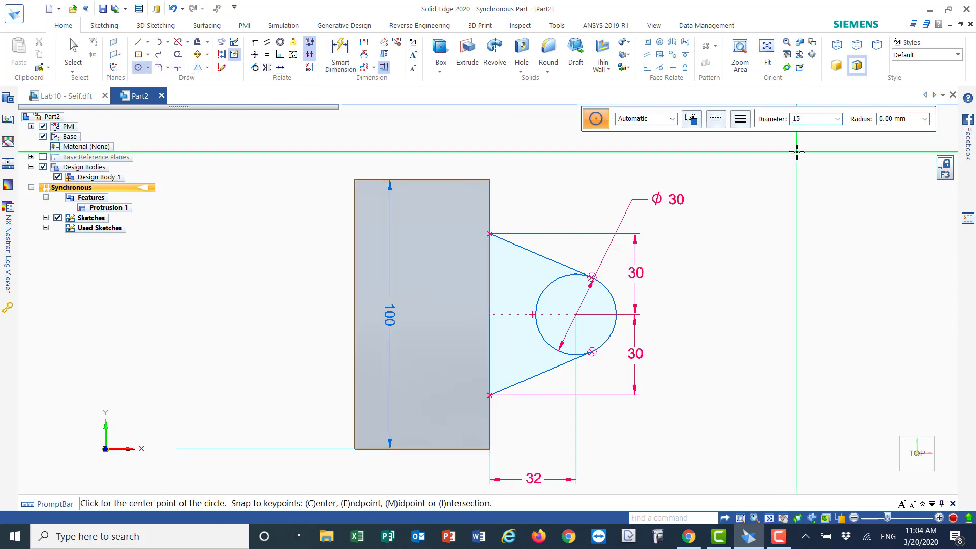
text(15)
key(Return)
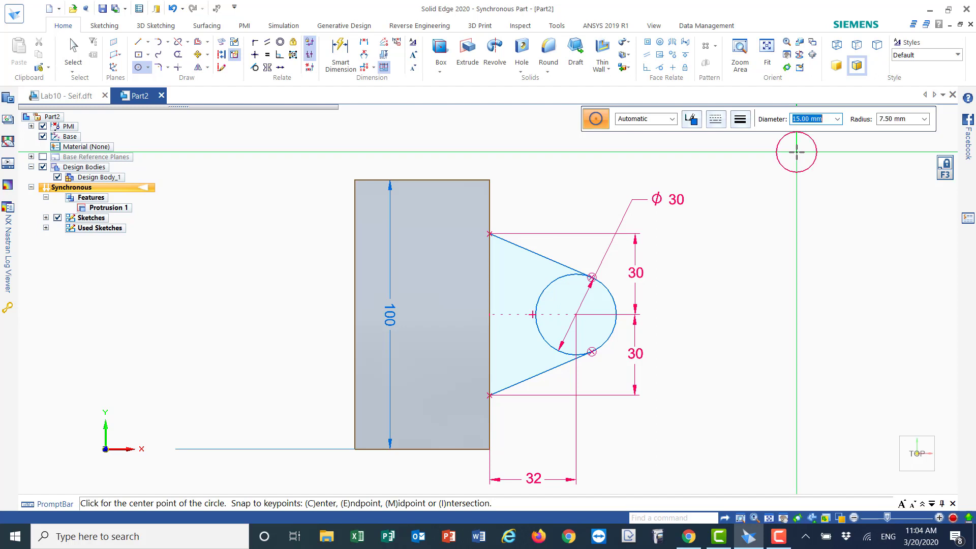
click(574, 314)
right_click(727, 318)
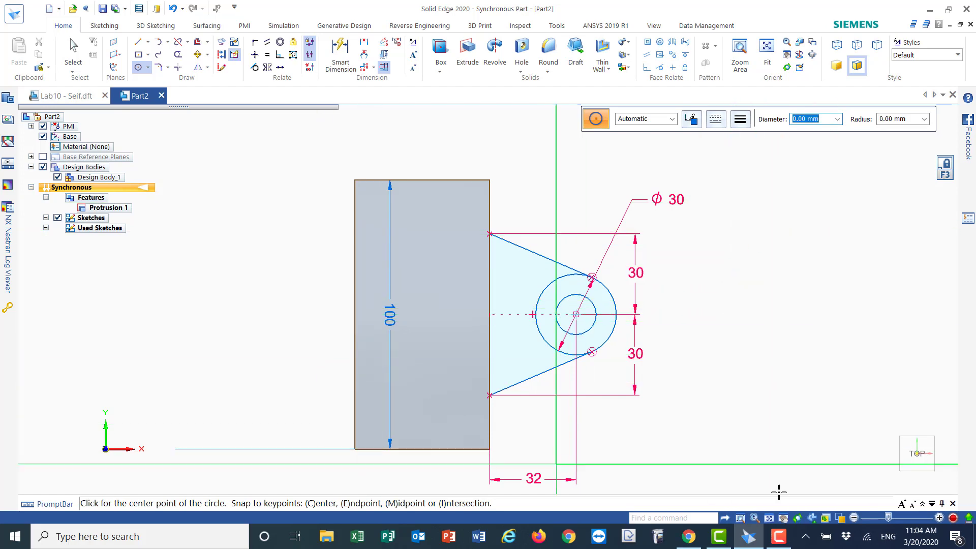
Extrude the lug region between the block edge, the tangent lines and the 30 mm circle 10 mm downward
click(893, 481)
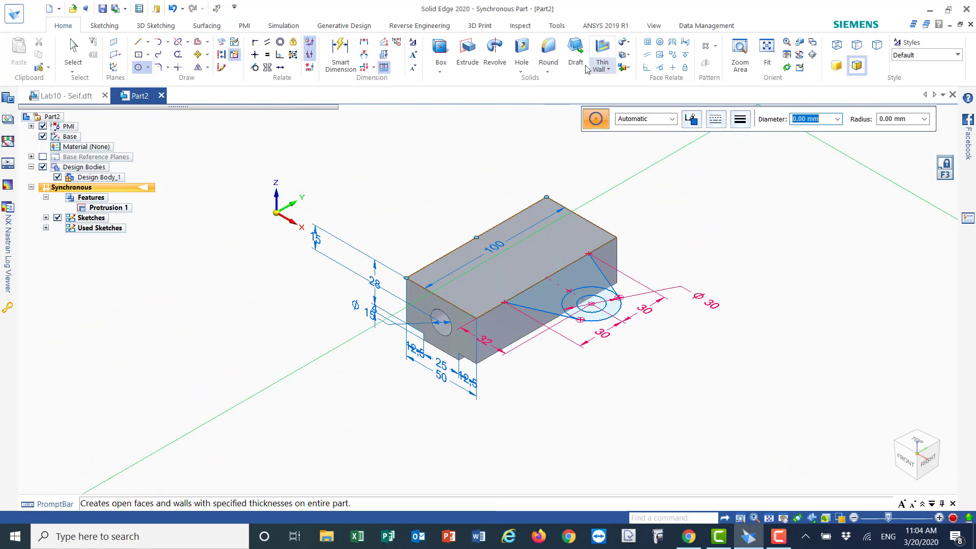
click(467, 51)
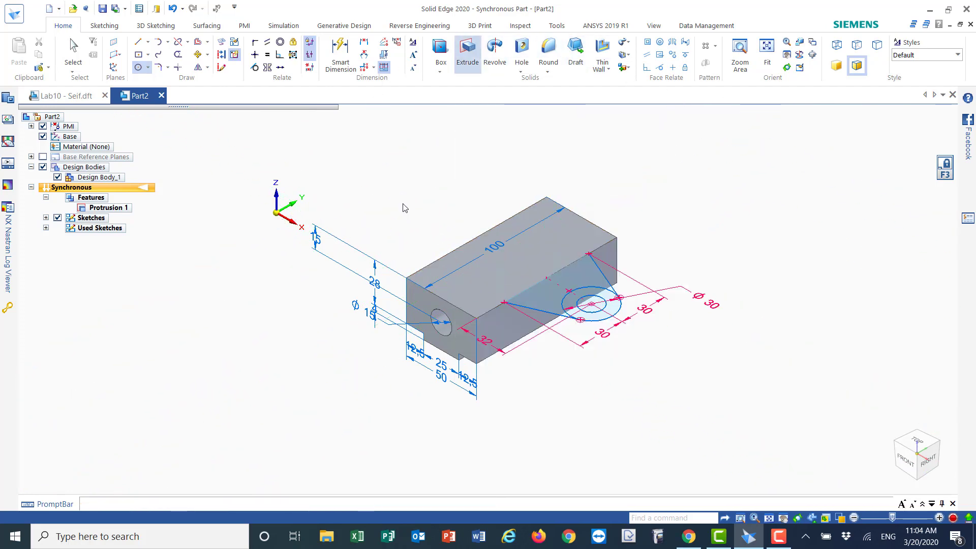
click(529, 301)
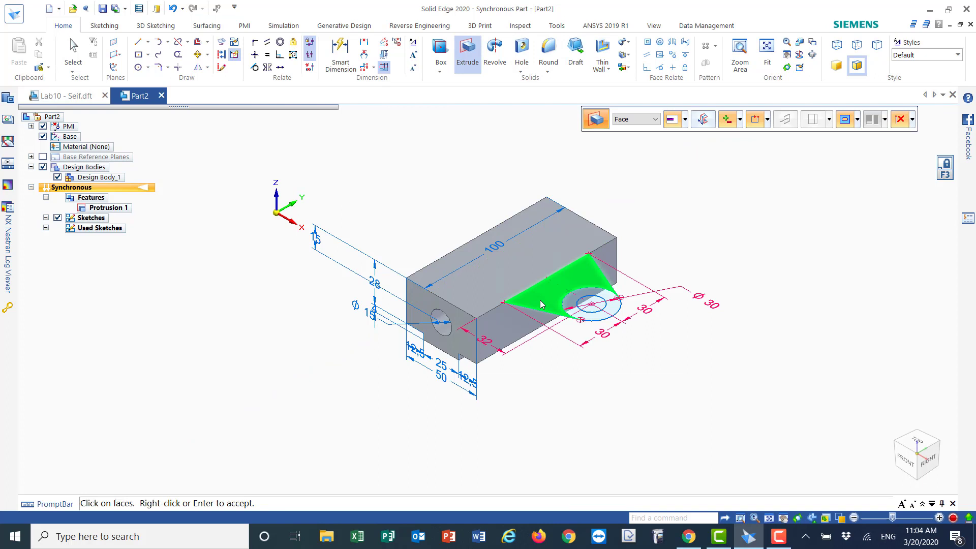
right_click(540, 303)
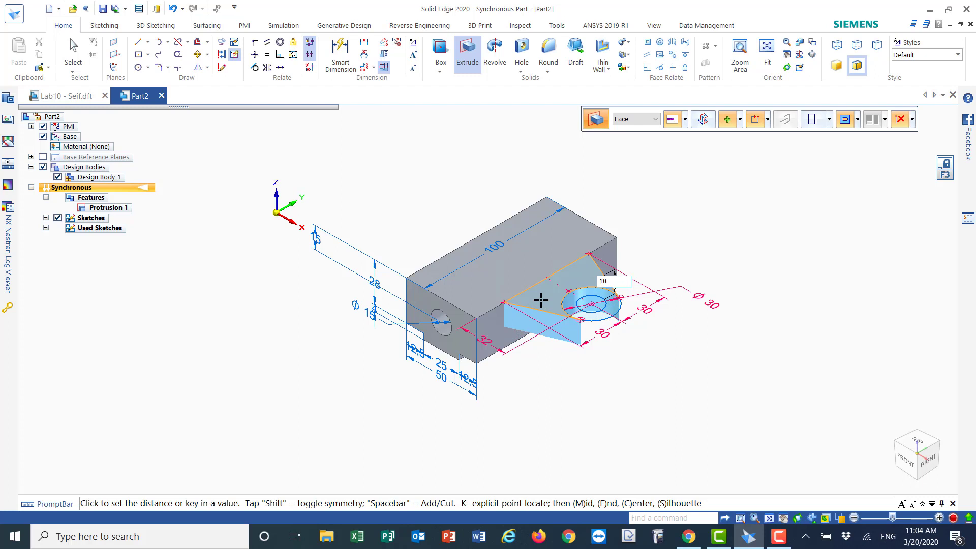
key(Return)
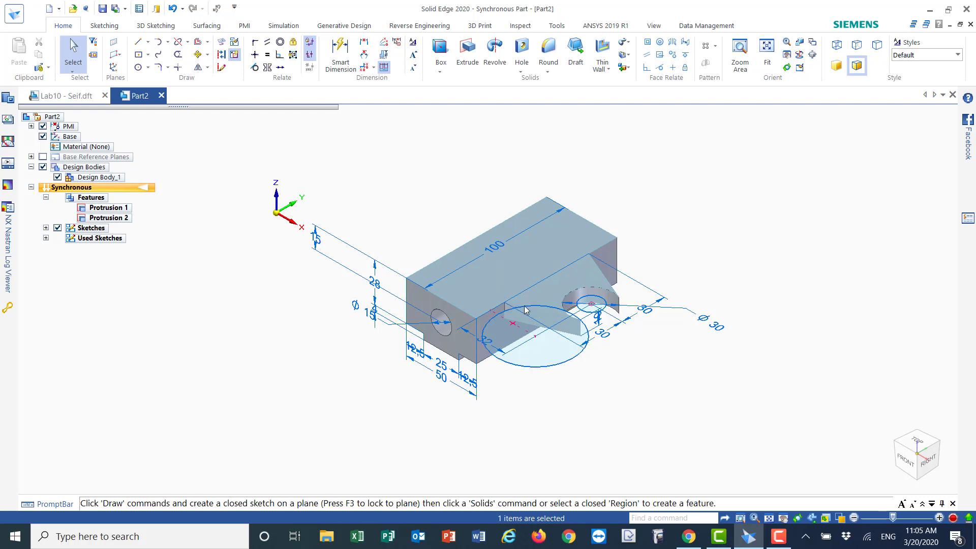
Remove the stray large circle overlapping the block's side and the lug
click(544, 307)
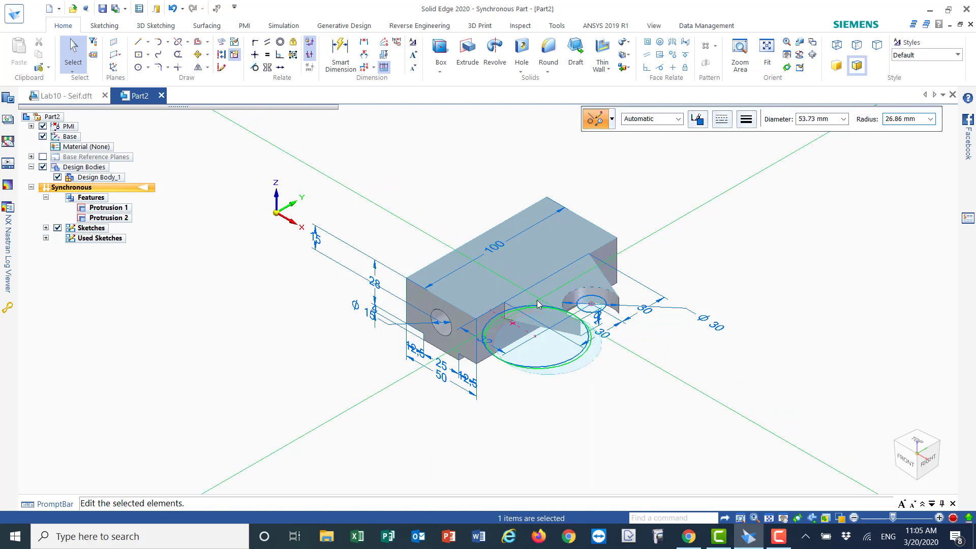
click(522, 307)
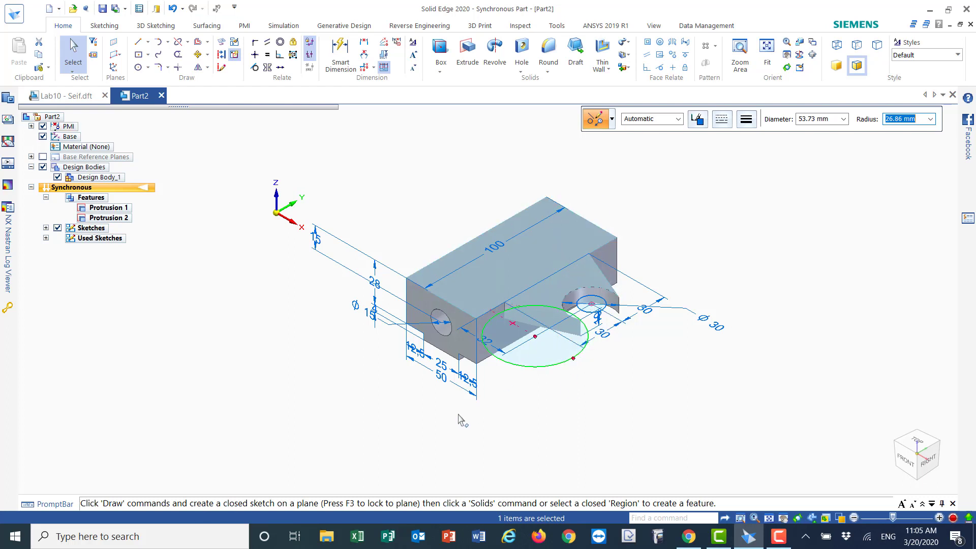
key(Escape)
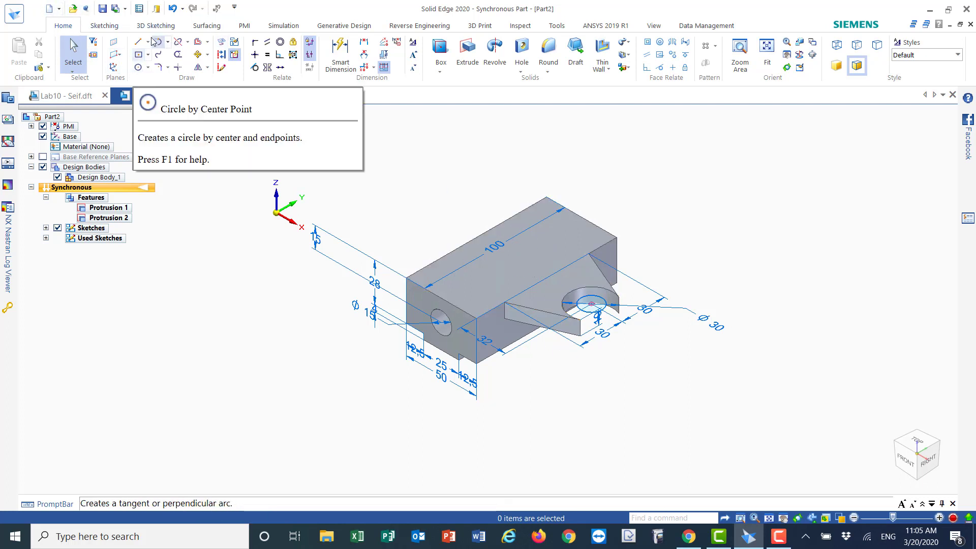
Sketch a 30 mm diameter circle centred on the existing 15 mm lug circle
click(137, 67)
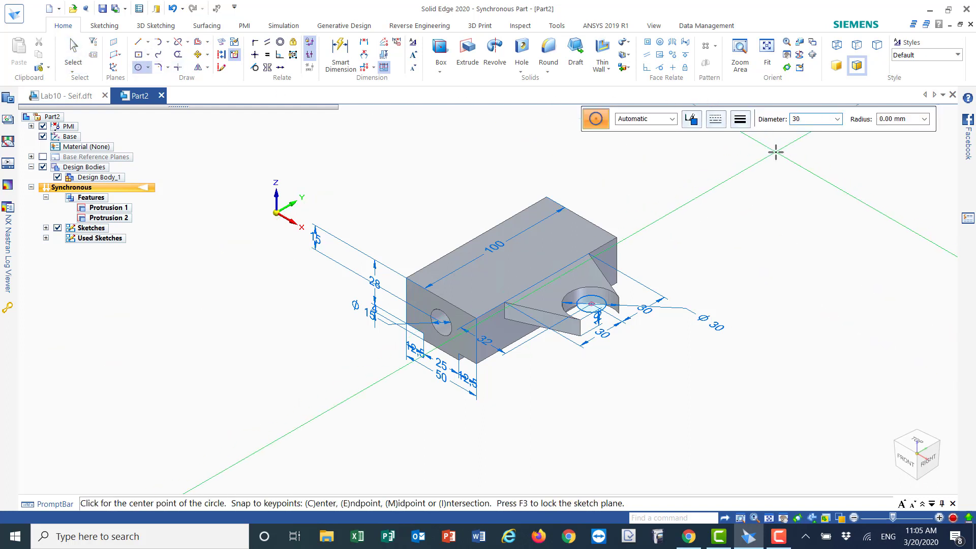
key(Return)
scroll(750, 127, down, 1)
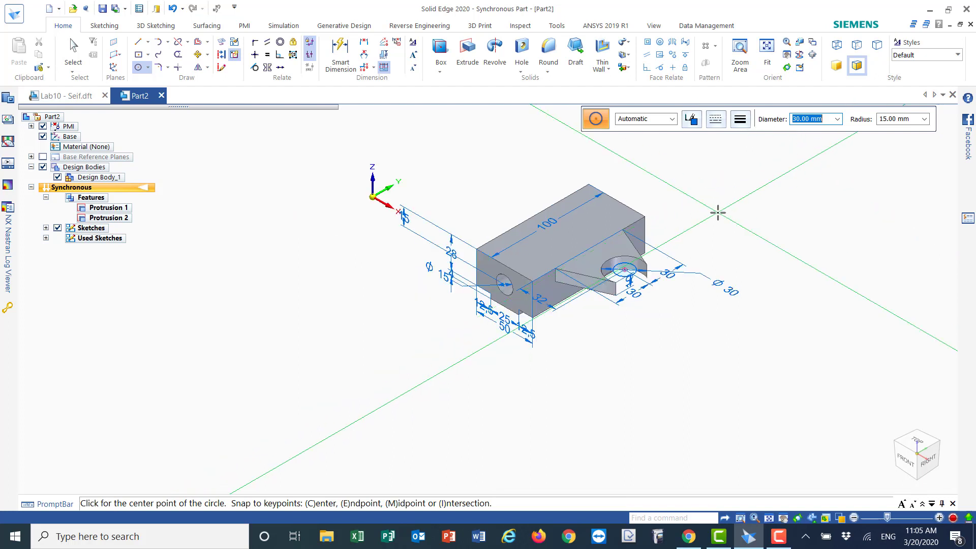
click(626, 269)
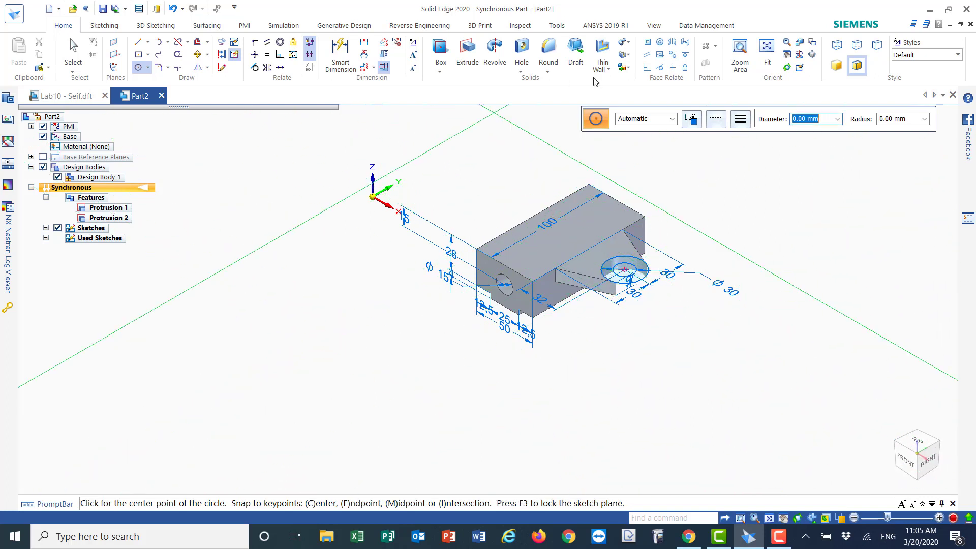
Extrude the ring between the 15 mm and 30 mm lug circles 13 mm downward to form the boss
click(468, 54)
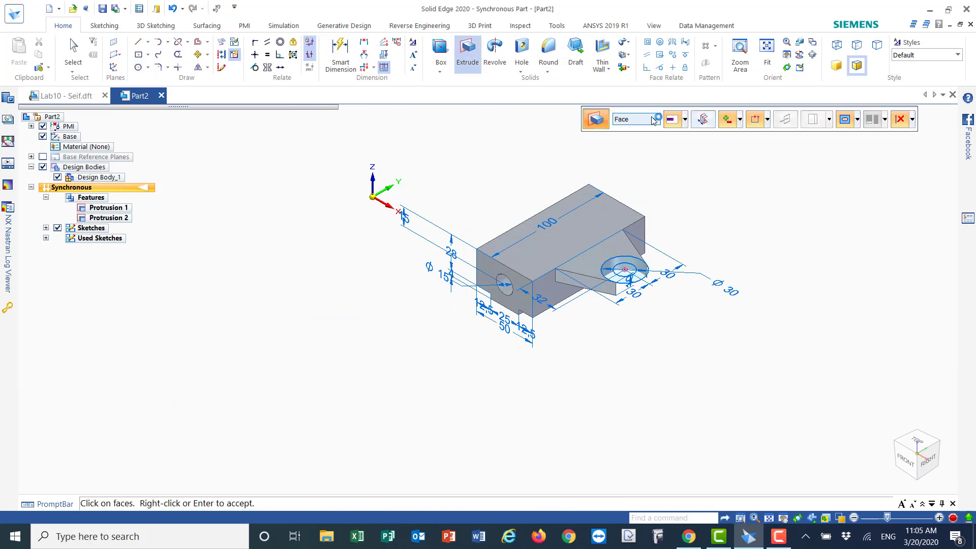
click(642, 270)
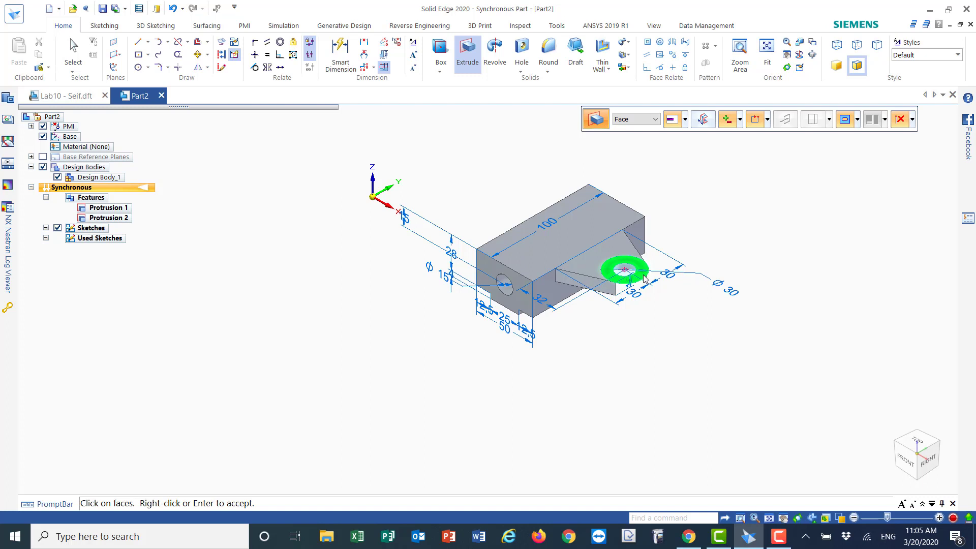
right_click(645, 279)
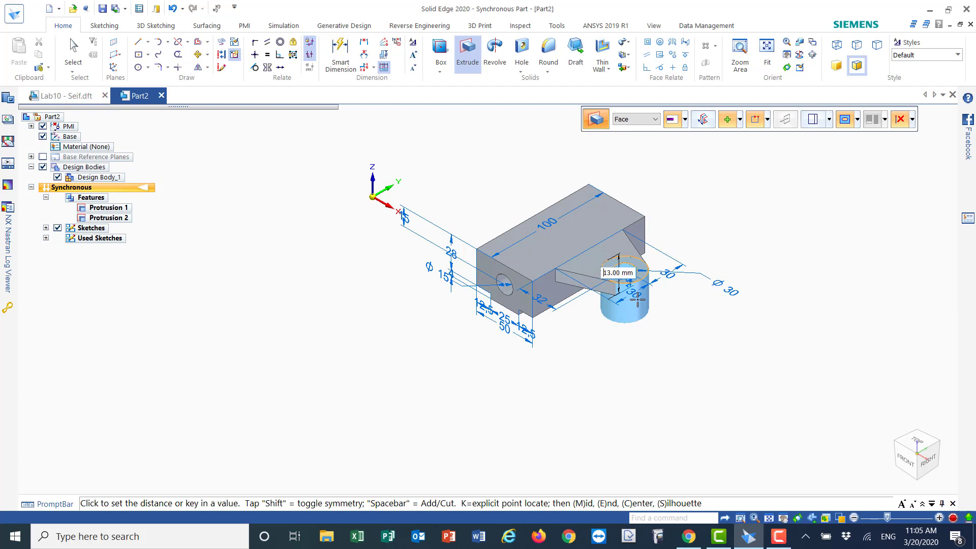
click(636, 300)
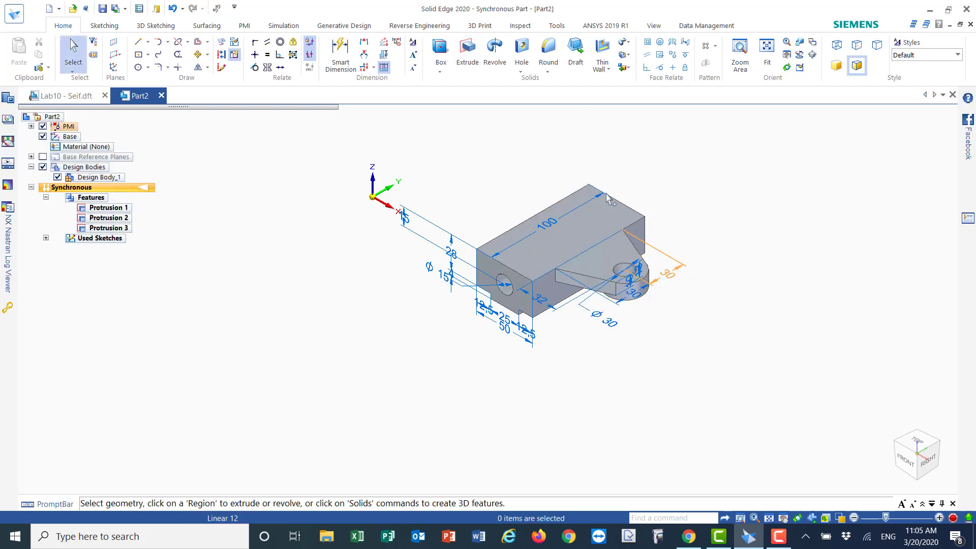
Sketch a 30 mm diameter circle on the plane of the block's top face, concentric with the lug hole
click(137, 67)
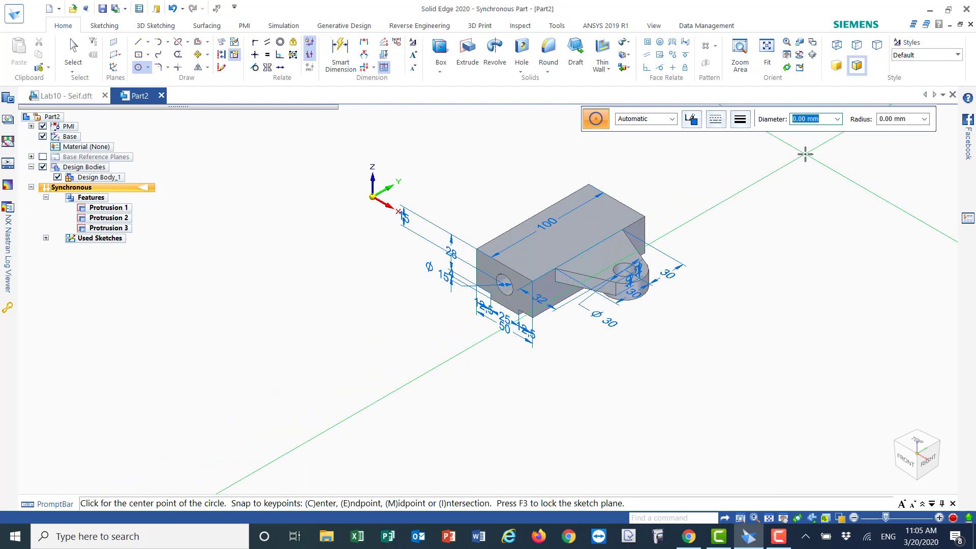
text(30)
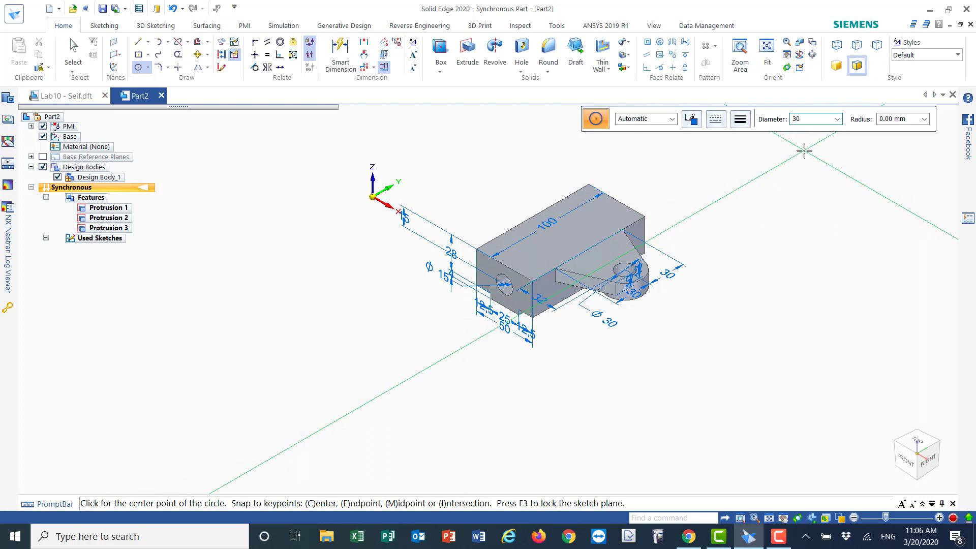
key(Return)
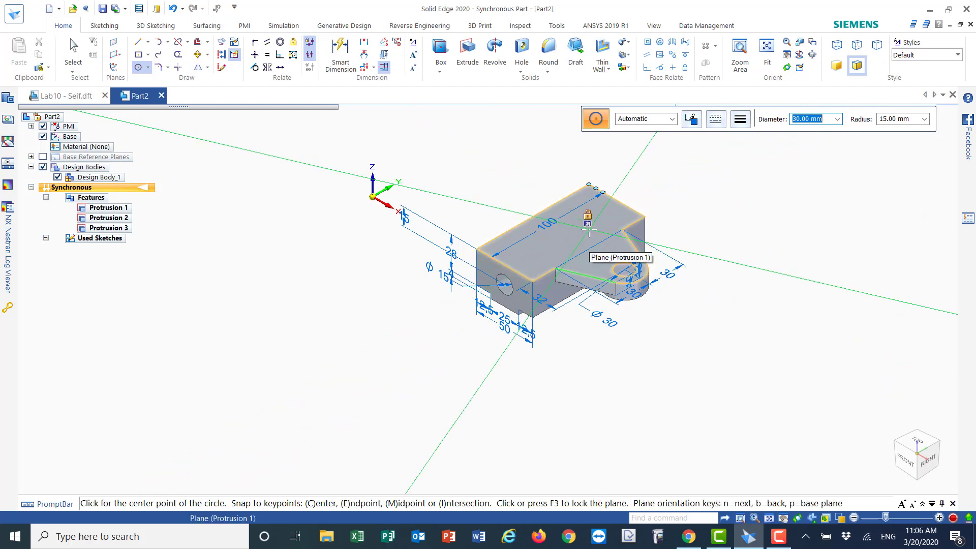
key(F3)
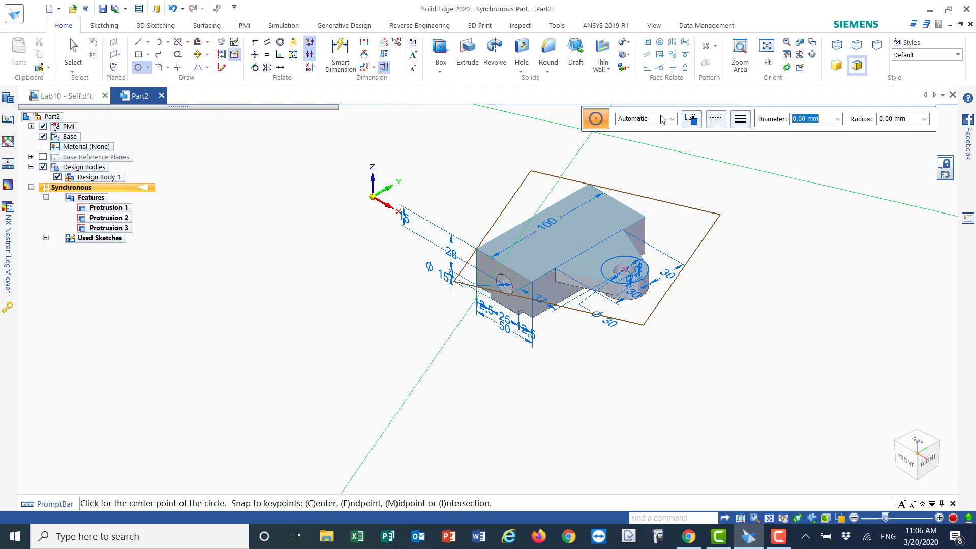
Extrude the ring between the 30 mm circle and the lug hole 3 mm upward, using Chain selection
click(469, 57)
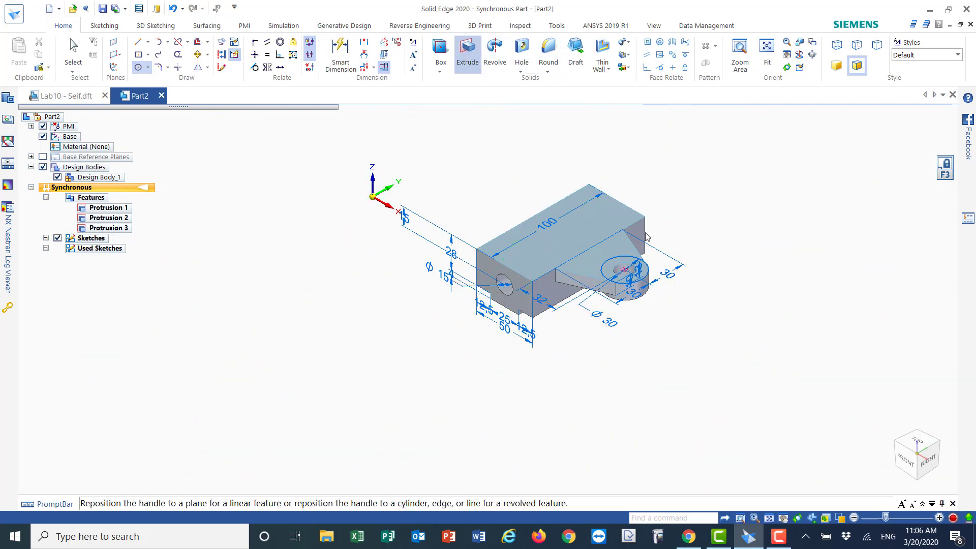
click(470, 57)
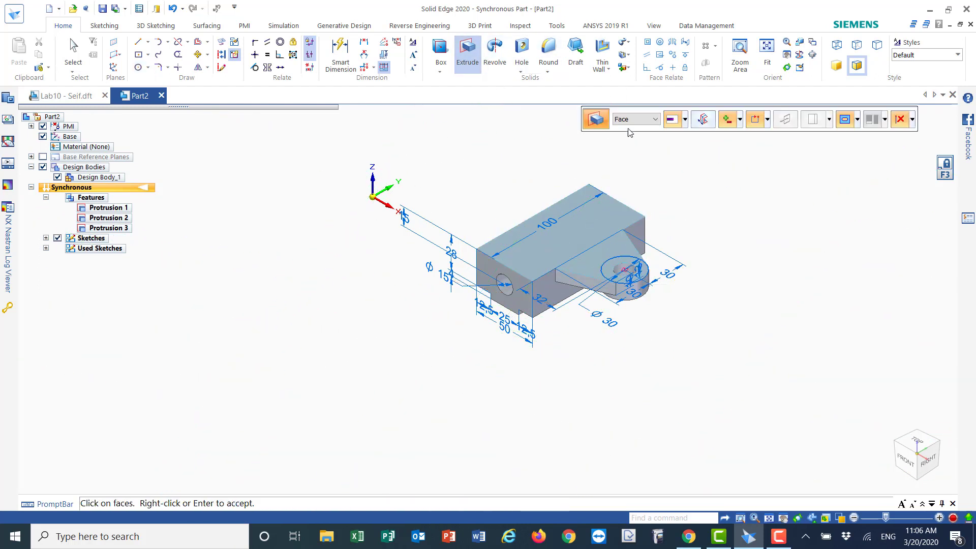
click(655, 119)
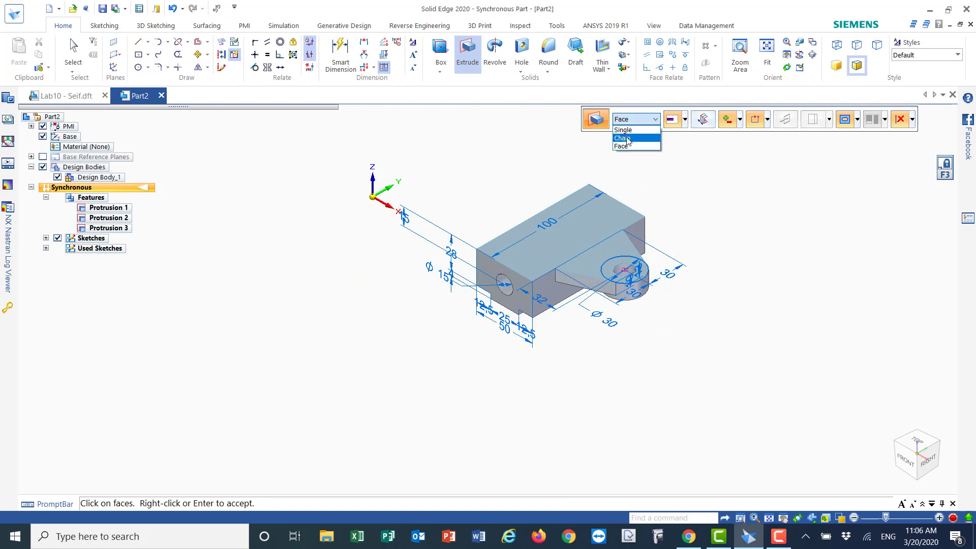
click(628, 140)
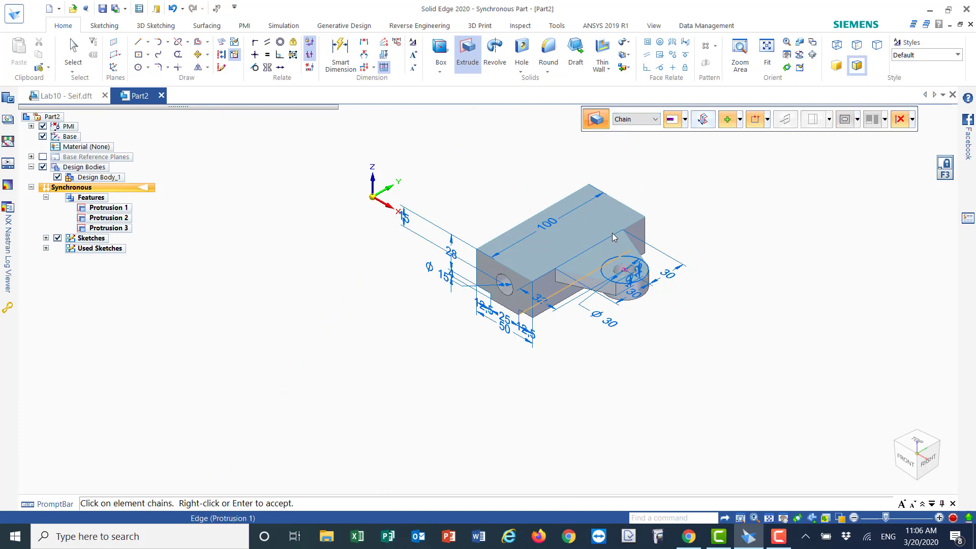
click(655, 119)
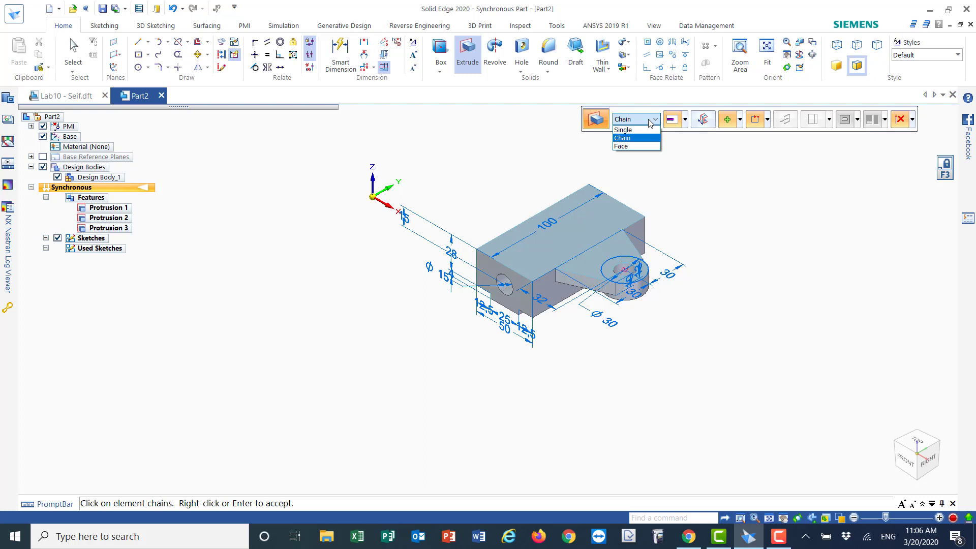
click(623, 133)
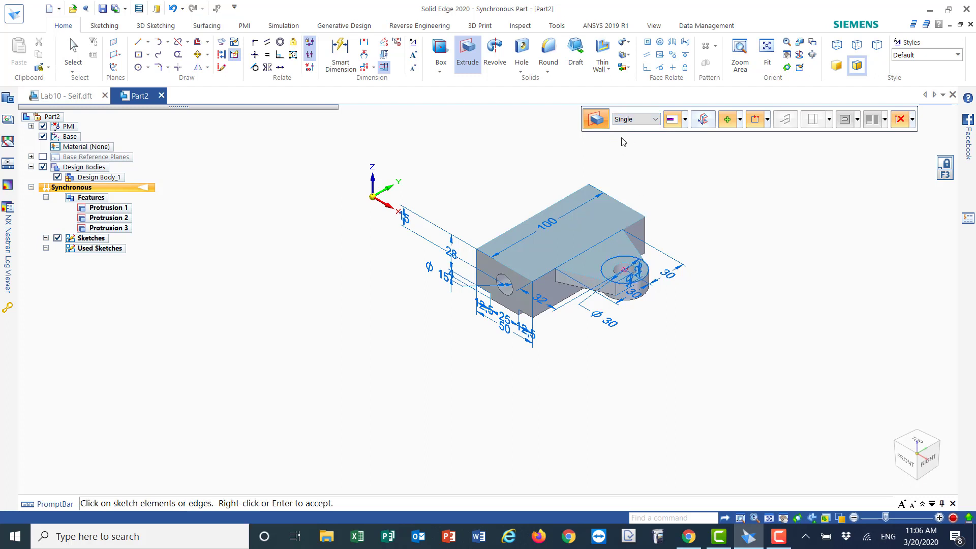
click(657, 120)
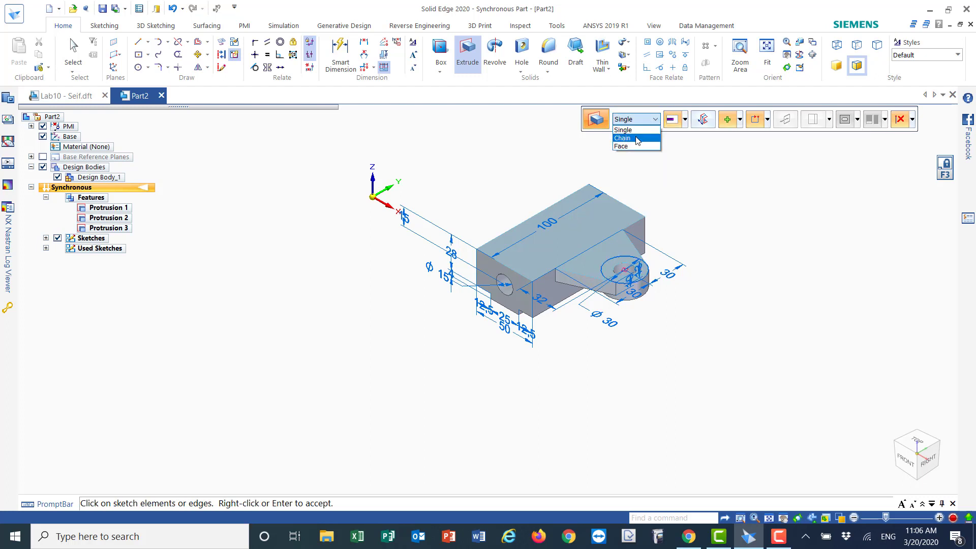
click(623, 147)
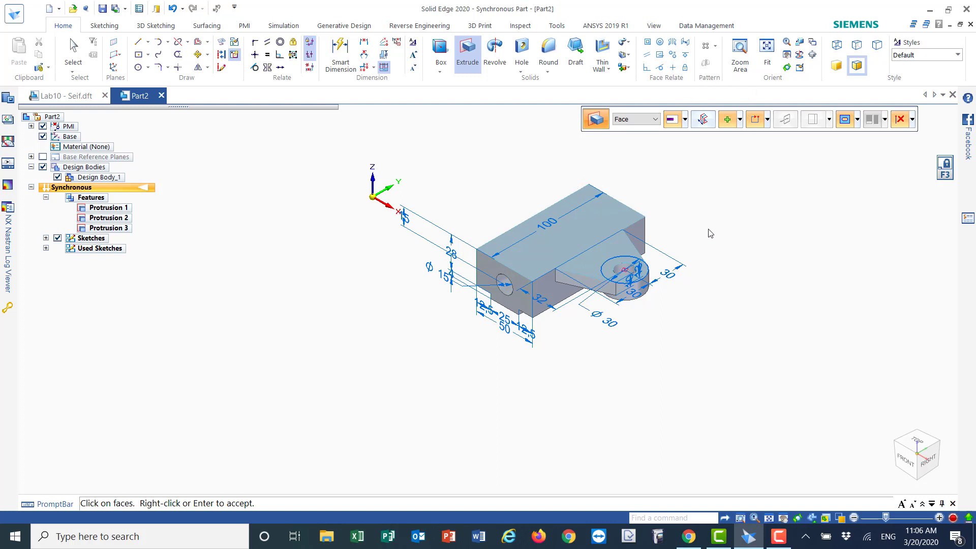
click(656, 121)
click(630, 136)
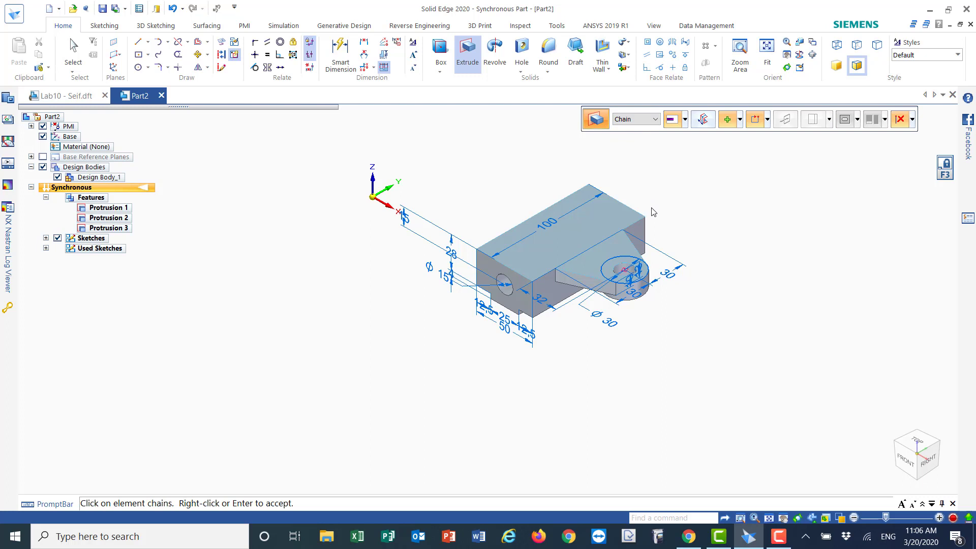
click(630, 259)
right_click(611, 272)
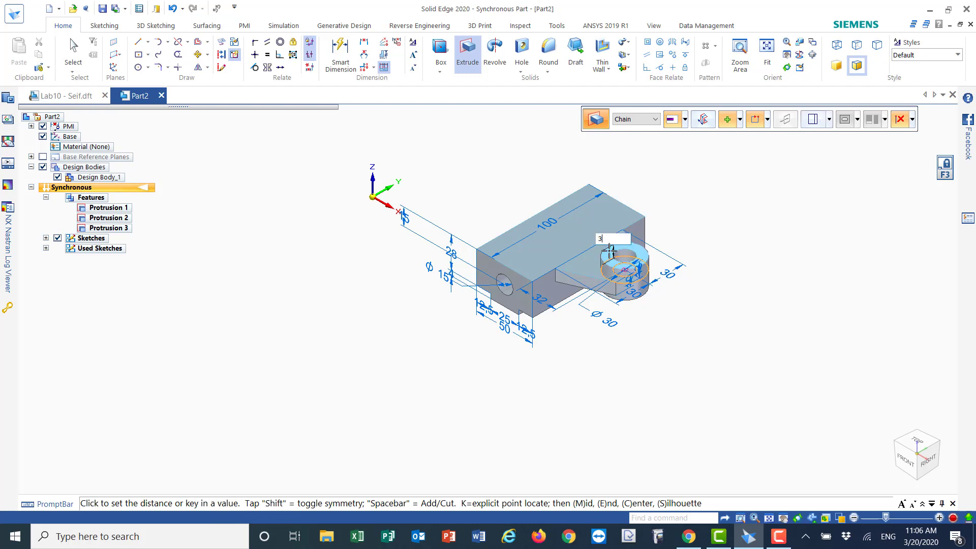
text(3)
key(Return)
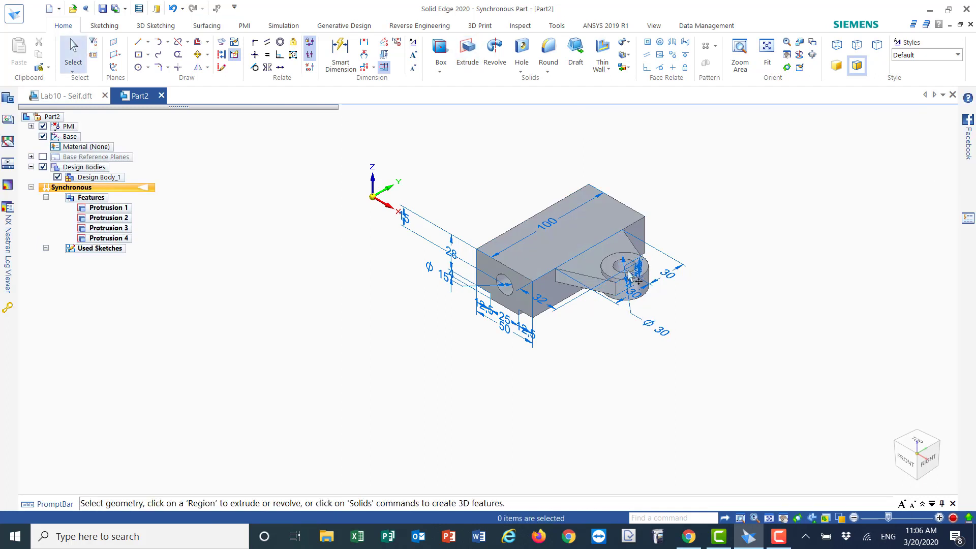
Sketch a vertical line upward from the upper rear corner of the block's long side face opposite the lug
middle_drag(679, 388, 612, 118)
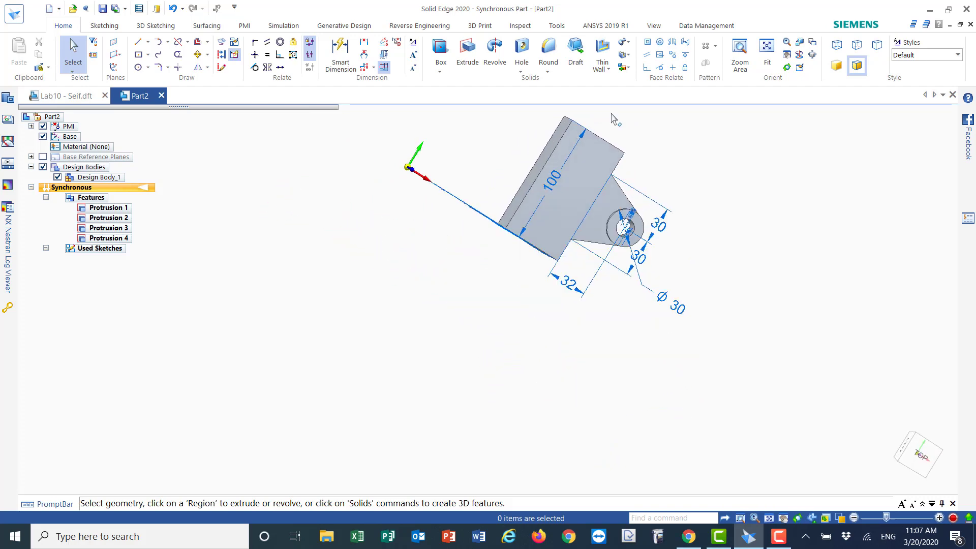
click(766, 49)
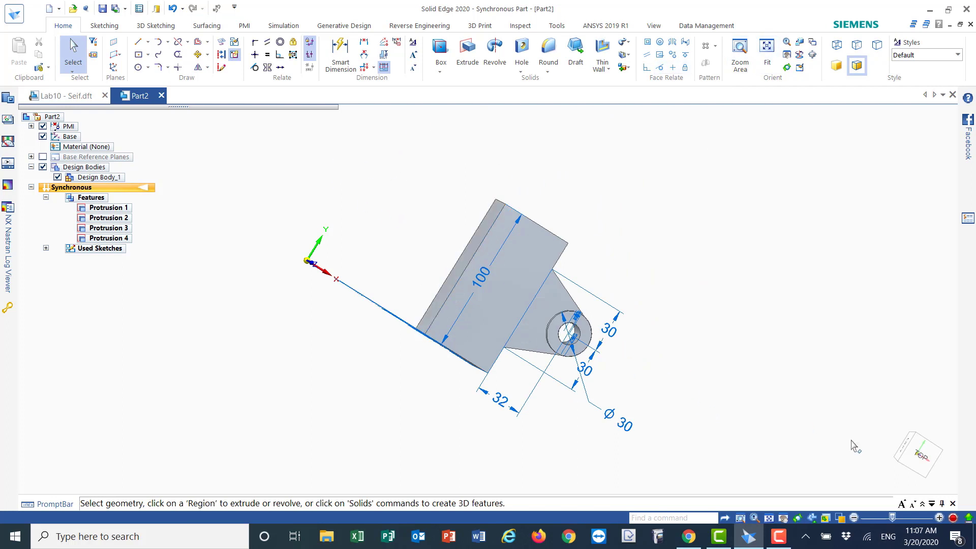
click(892, 482)
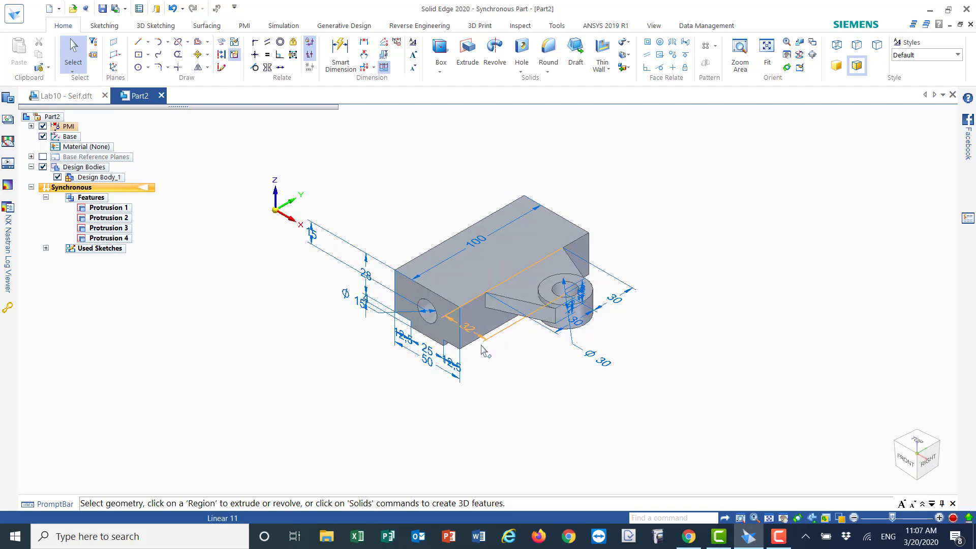
middle_drag(523, 397, 600, 394)
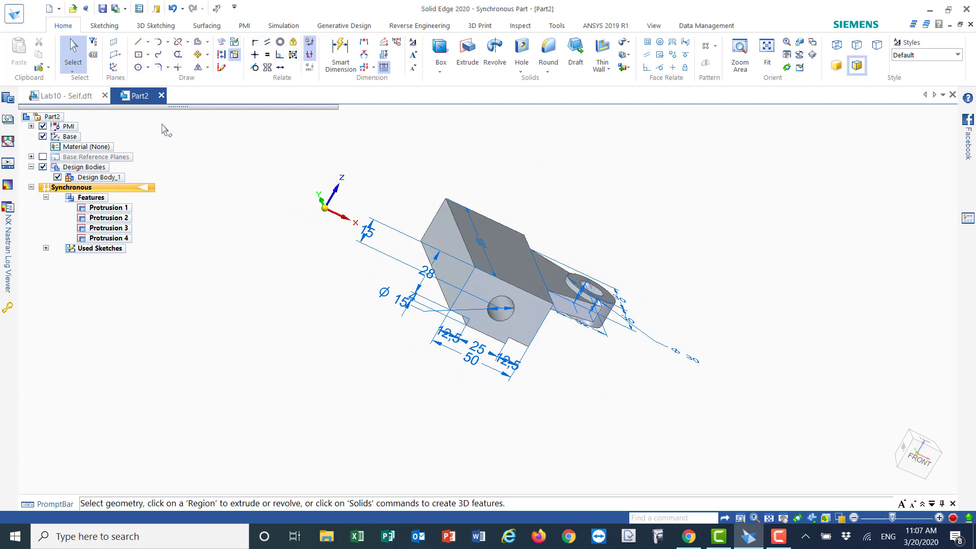
click(135, 44)
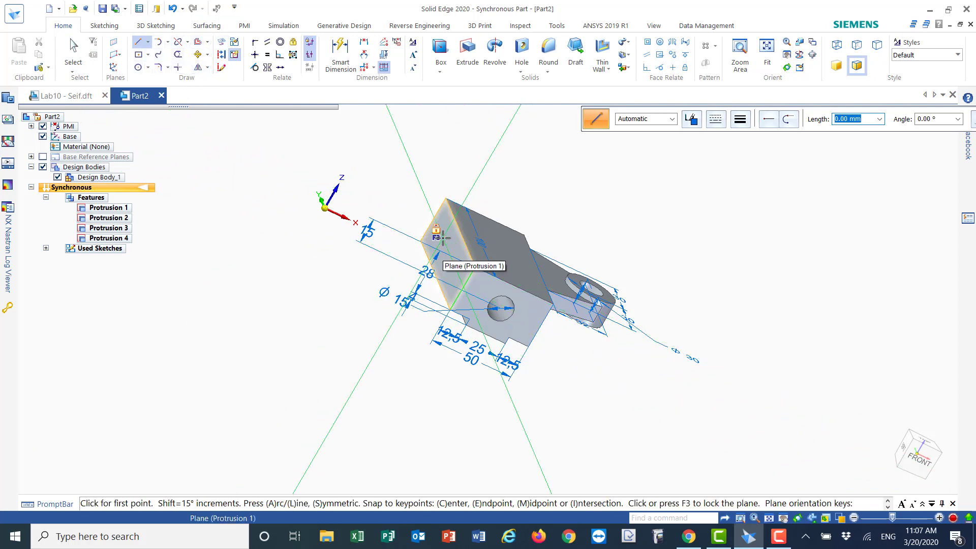
key(F3)
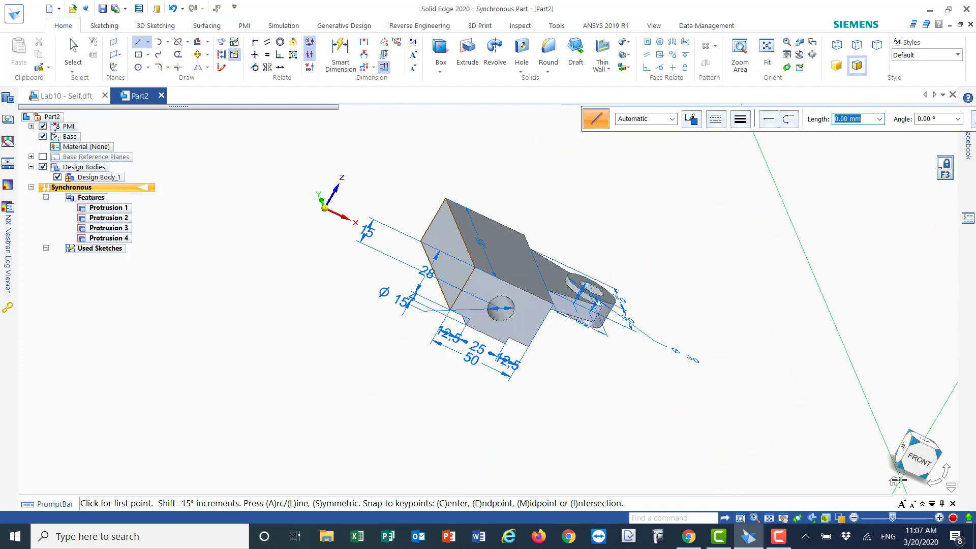
click(898, 479)
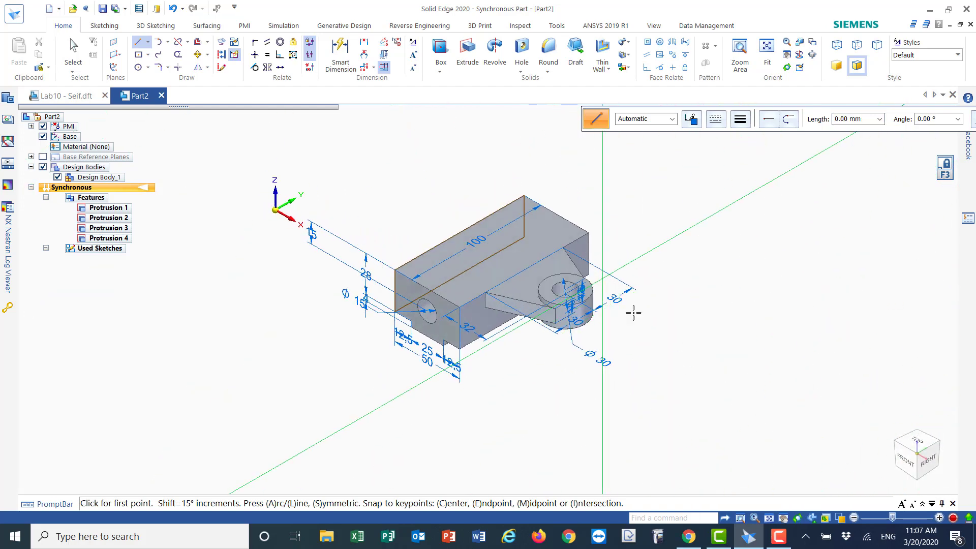
click(928, 461)
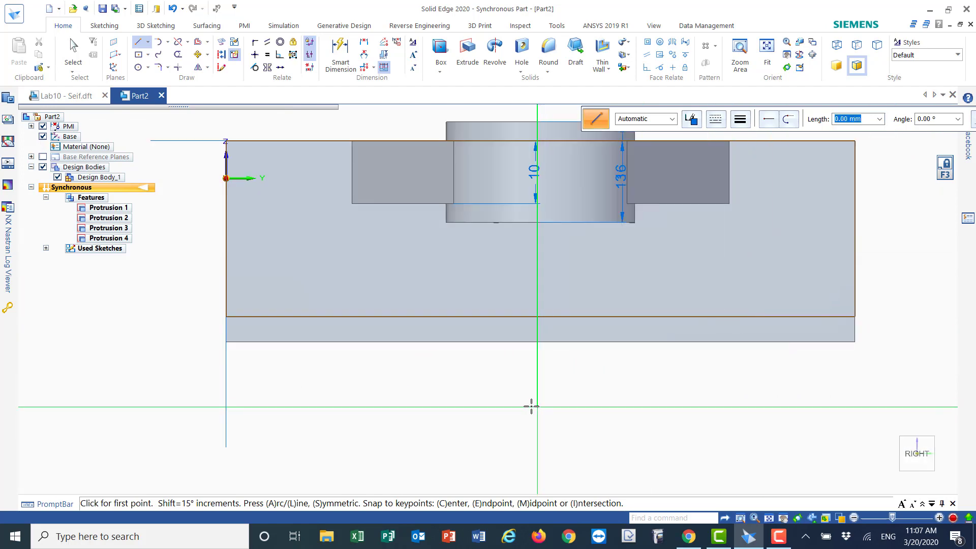
scroll(531, 406, down, 4)
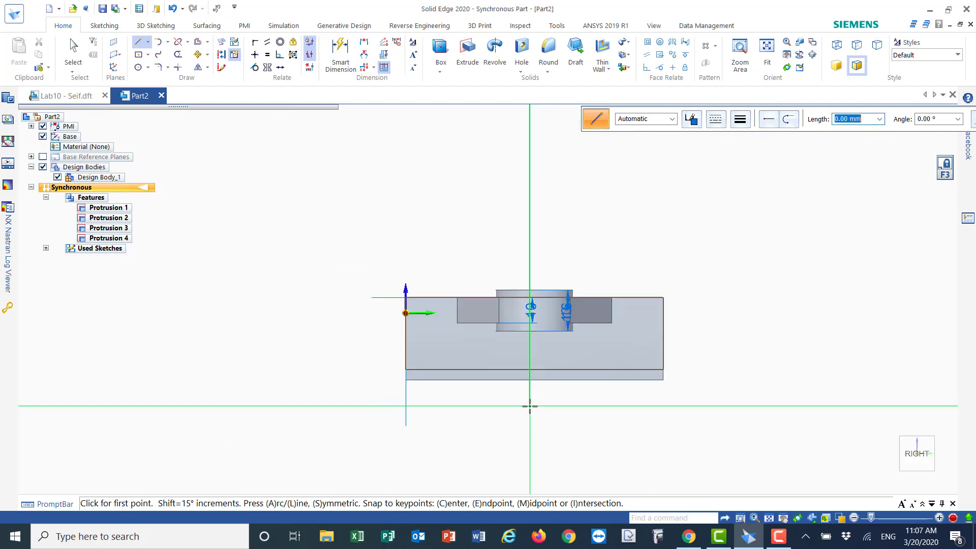
click(664, 297)
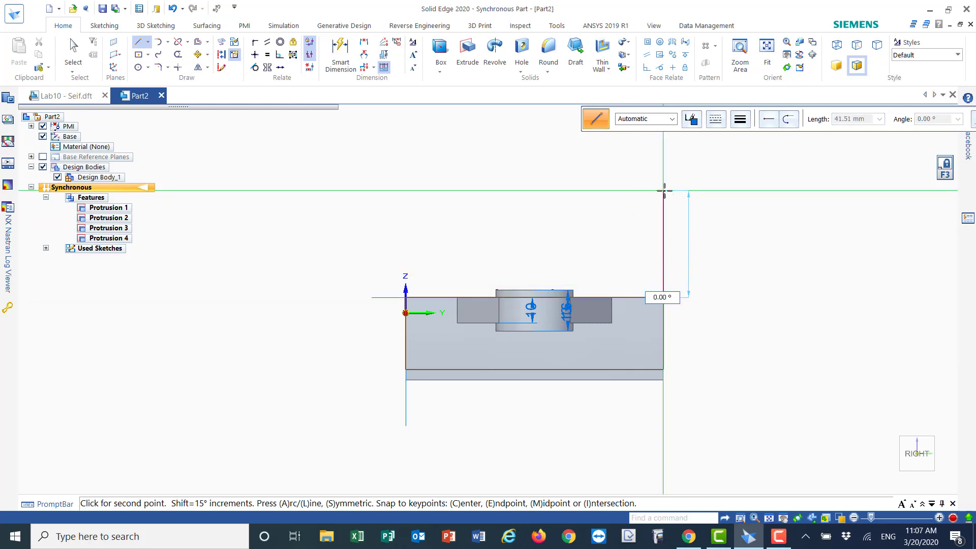
key(Return)
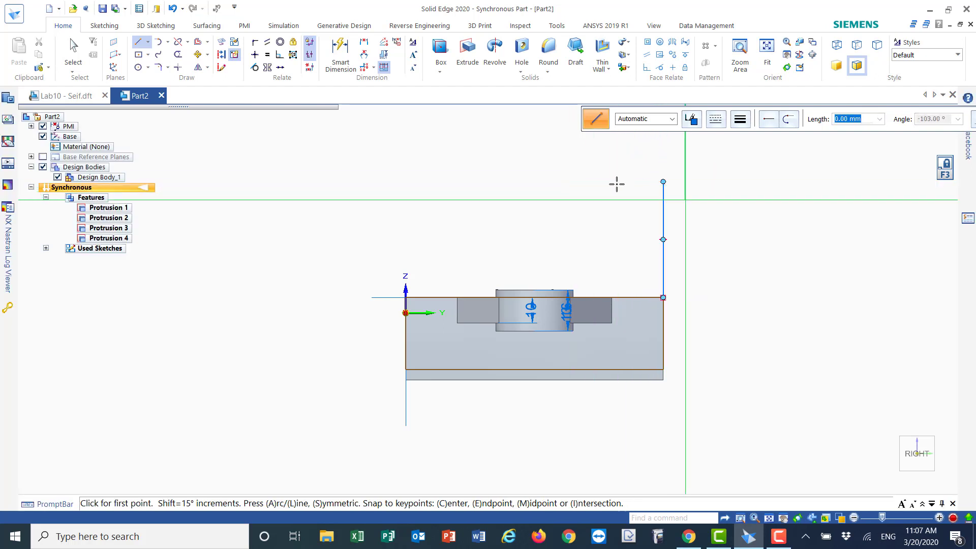
Sketch a 30 mm diameter tangent circle from the vertical line's upper end, extending inward over the block
click(149, 68)
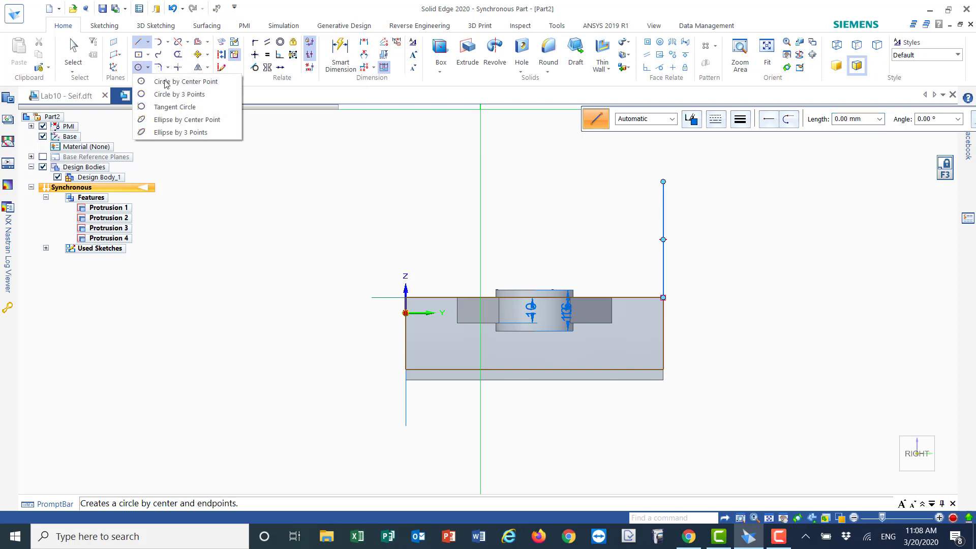
click(166, 107)
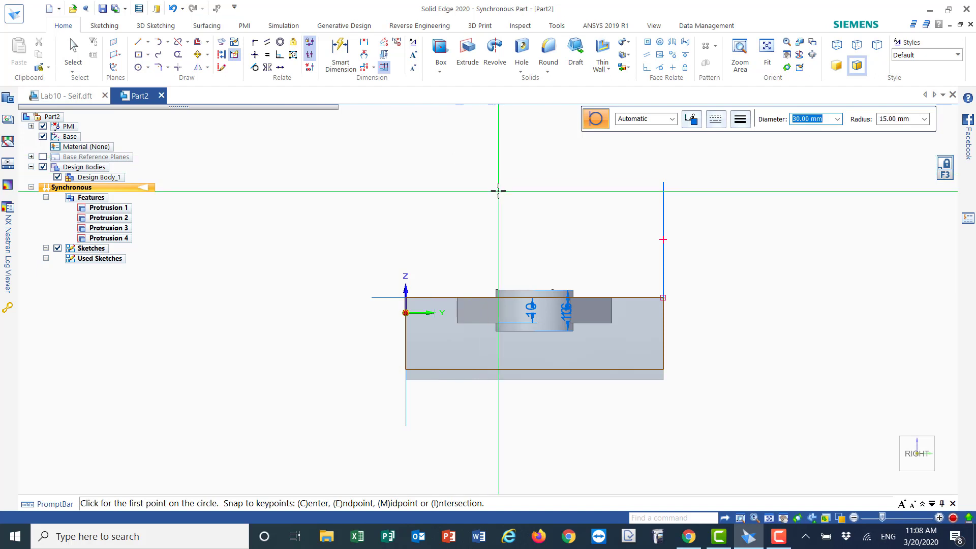
click(661, 182)
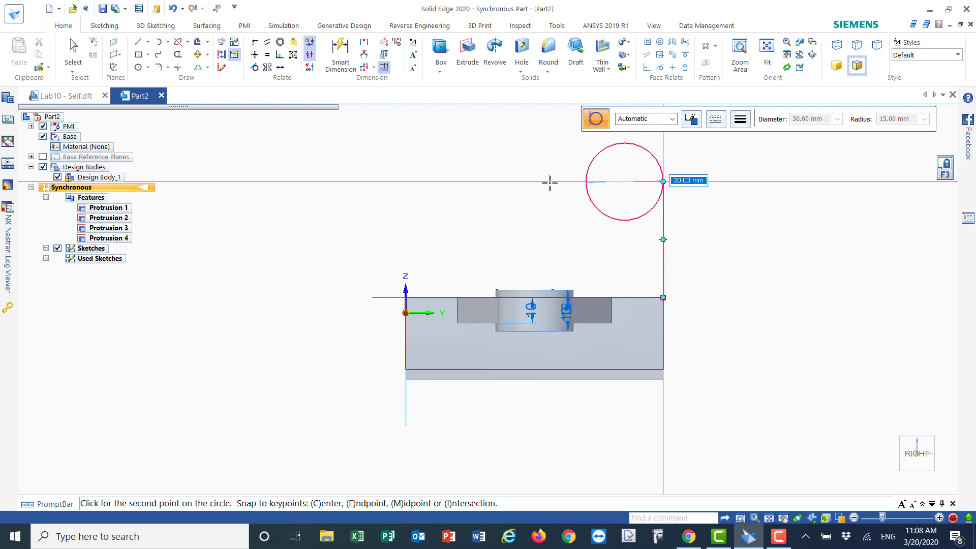
click(549, 183)
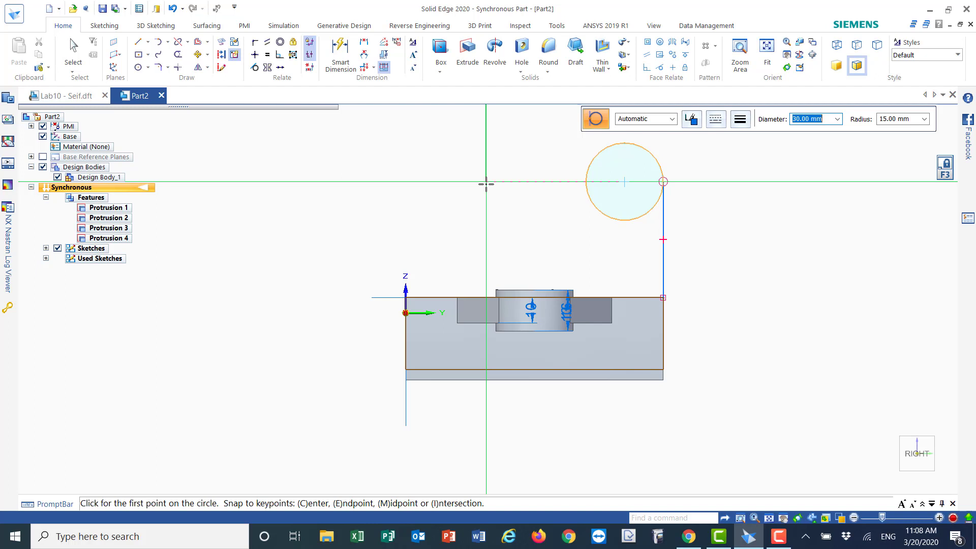
click(586, 182)
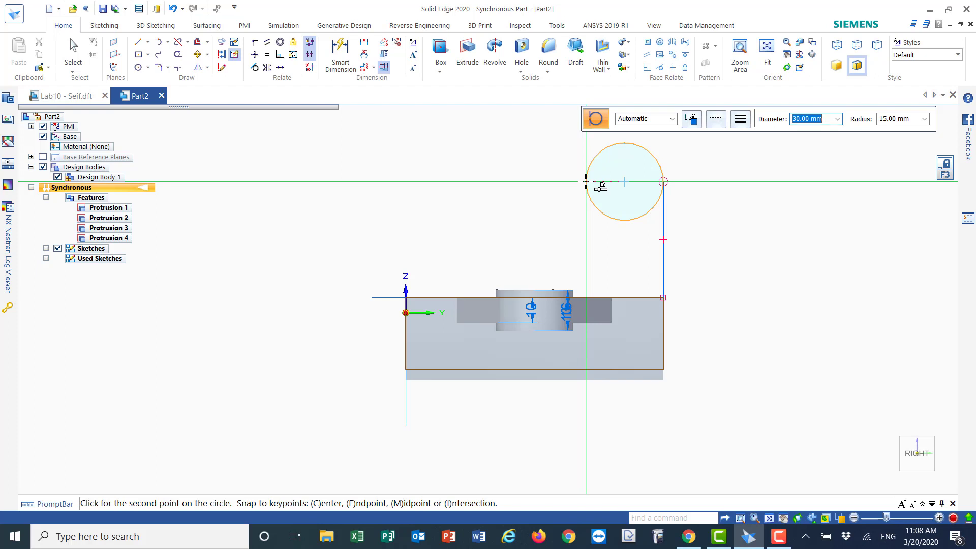
click(586, 181)
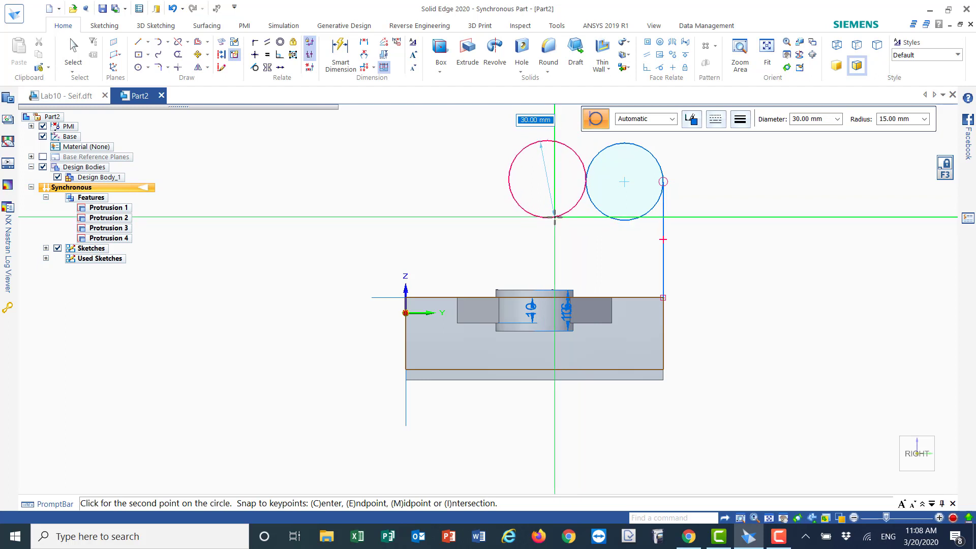
click(555, 217)
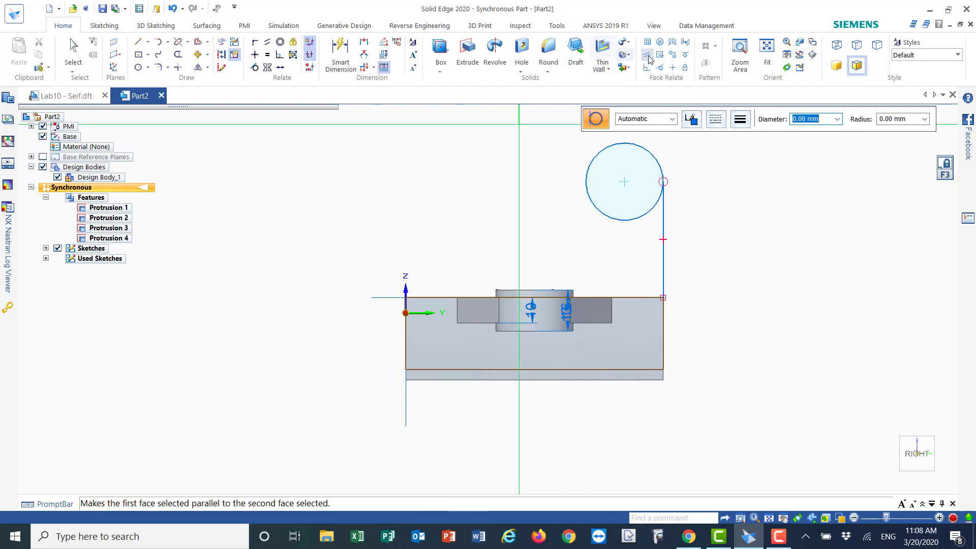
Sketch two 20 mm diameter circles, one concentric with the 30 mm circle and one horizontally aligned about 36 mm inward from it
click(138, 69)
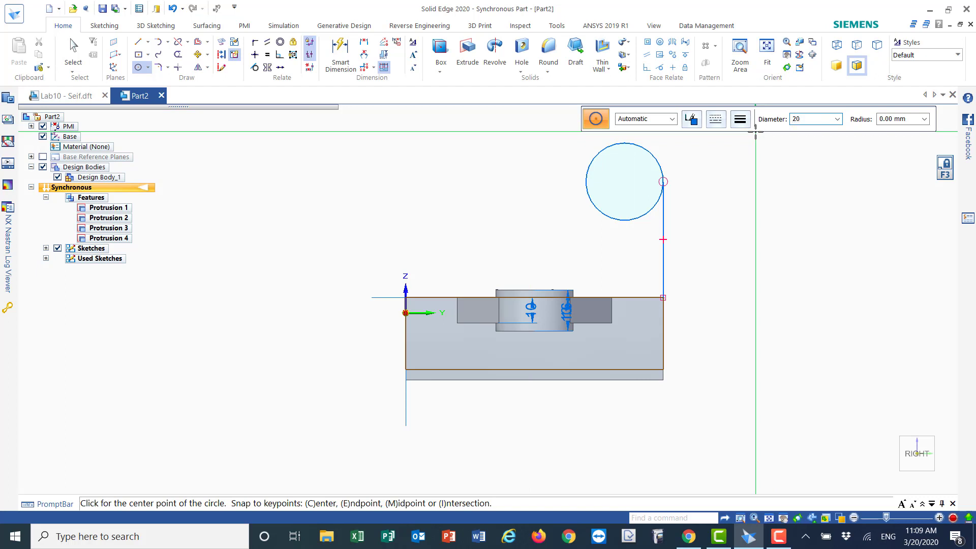
key(Return)
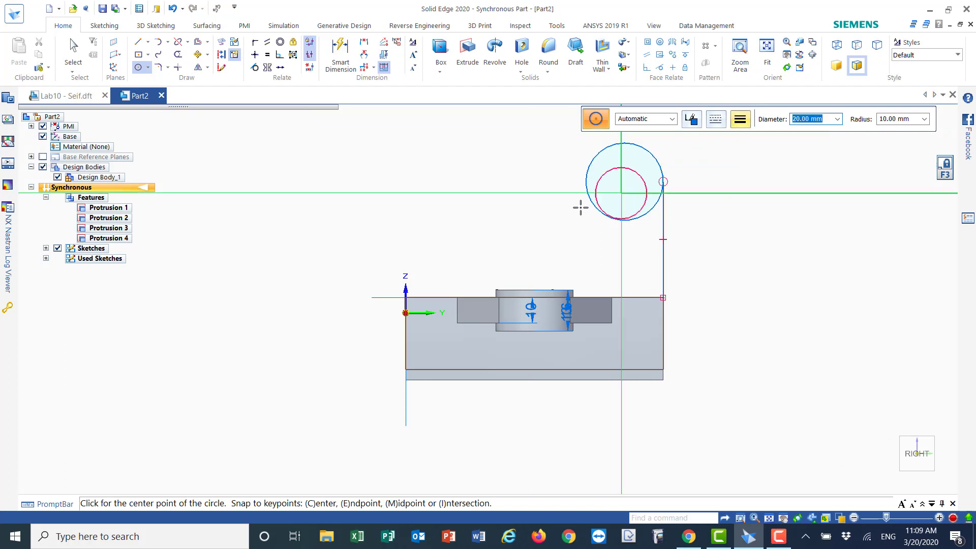
click(625, 182)
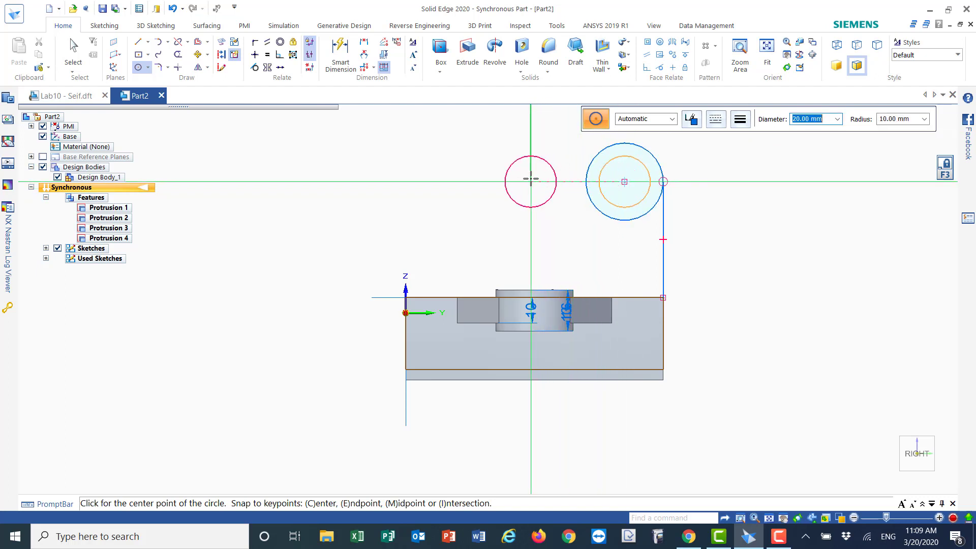
click(530, 182)
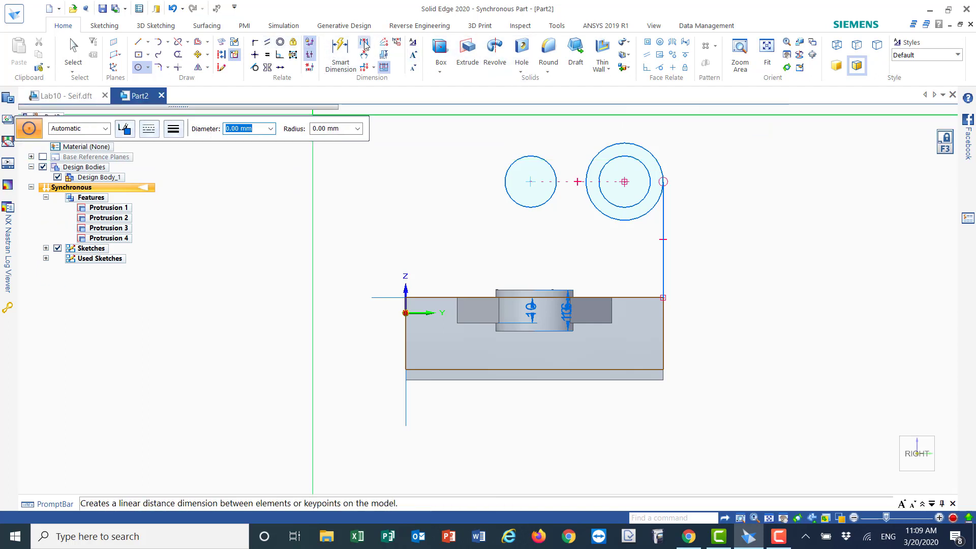
key(Escape)
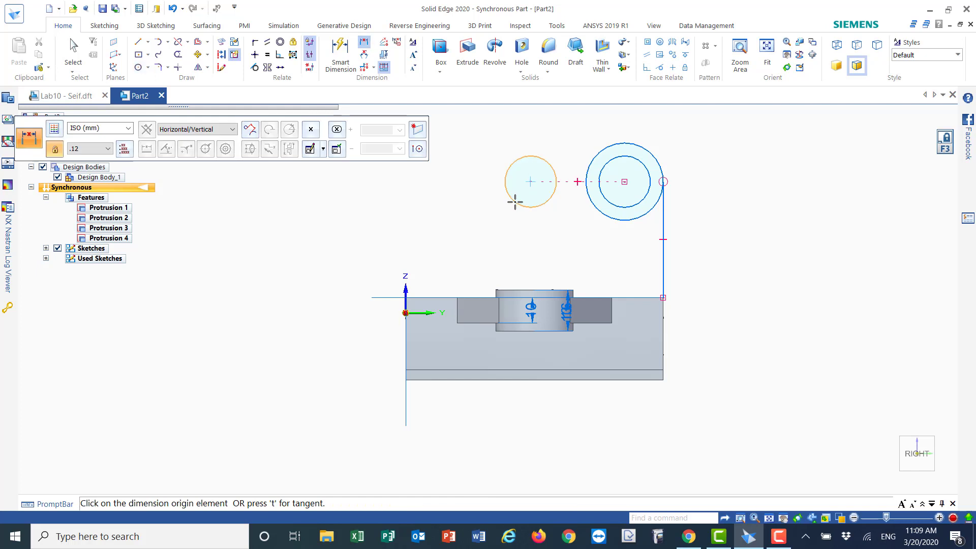
Dimension the horizontal distance between the centres of the two 20 mm circles and set it to 30 mm
click(622, 208)
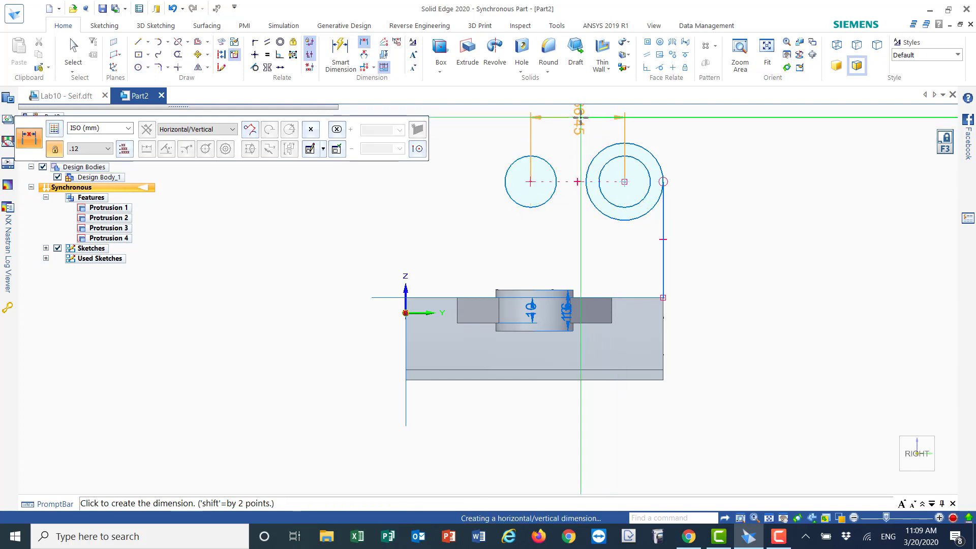
click(581, 118)
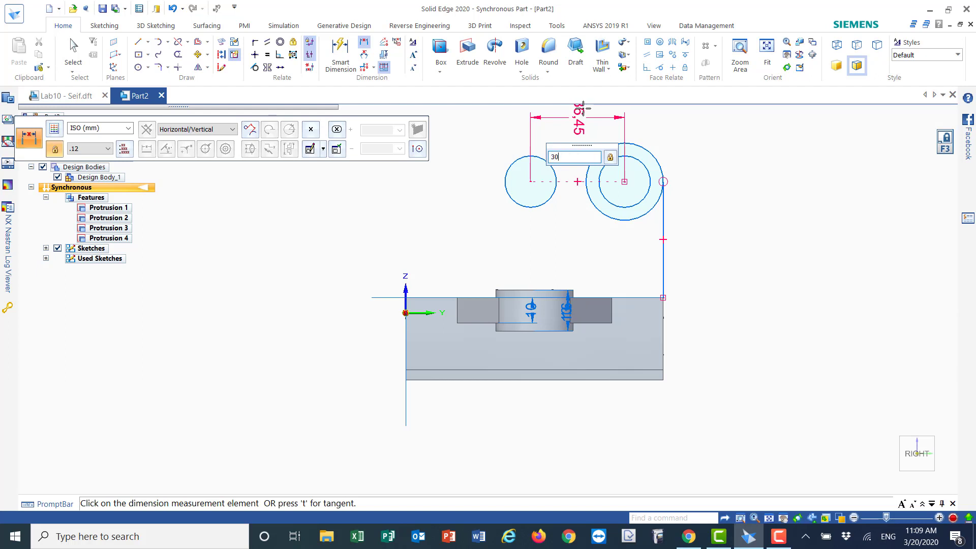
key(Return)
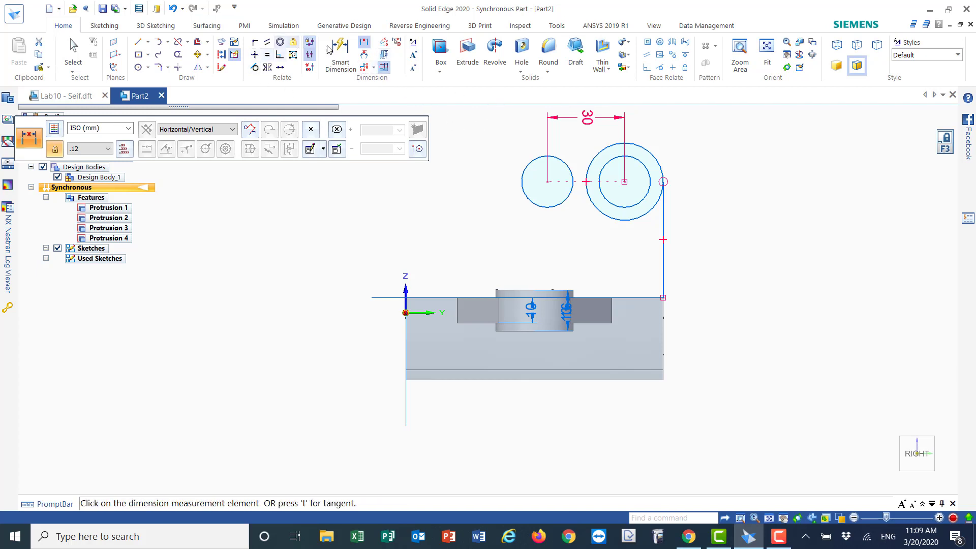
Add diameter dimensions to the free-standing 20 mm circle, the 30 mm circle and the 20 mm circle inside it
click(340, 54)
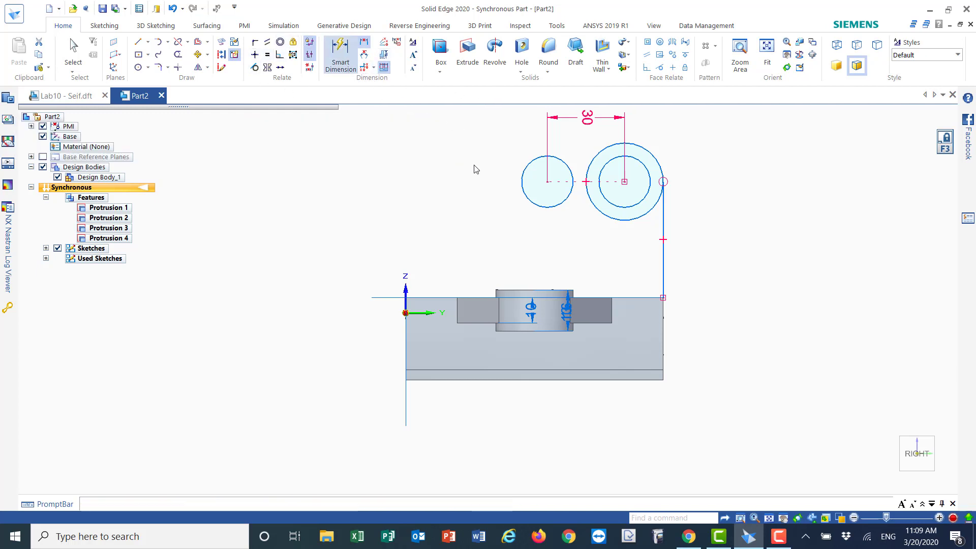
click(529, 158)
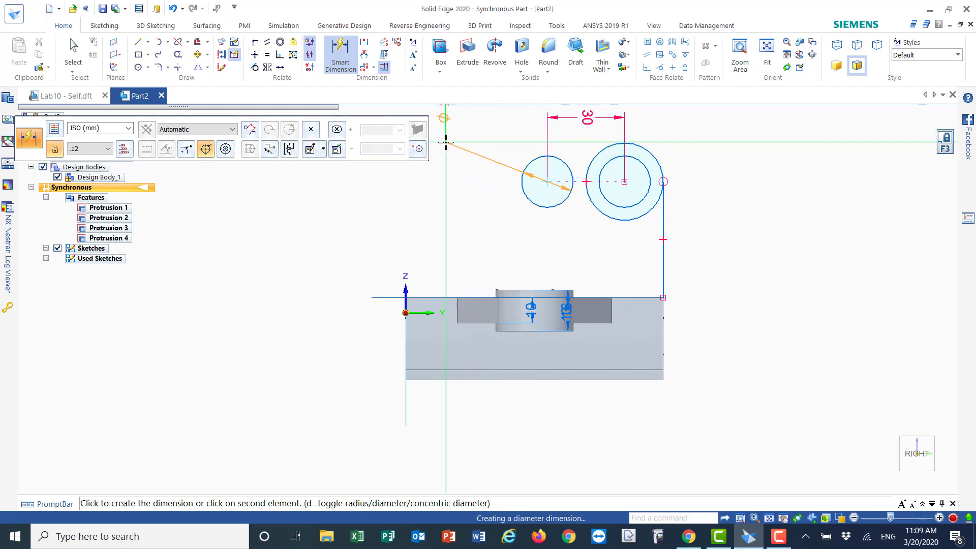
click(443, 139)
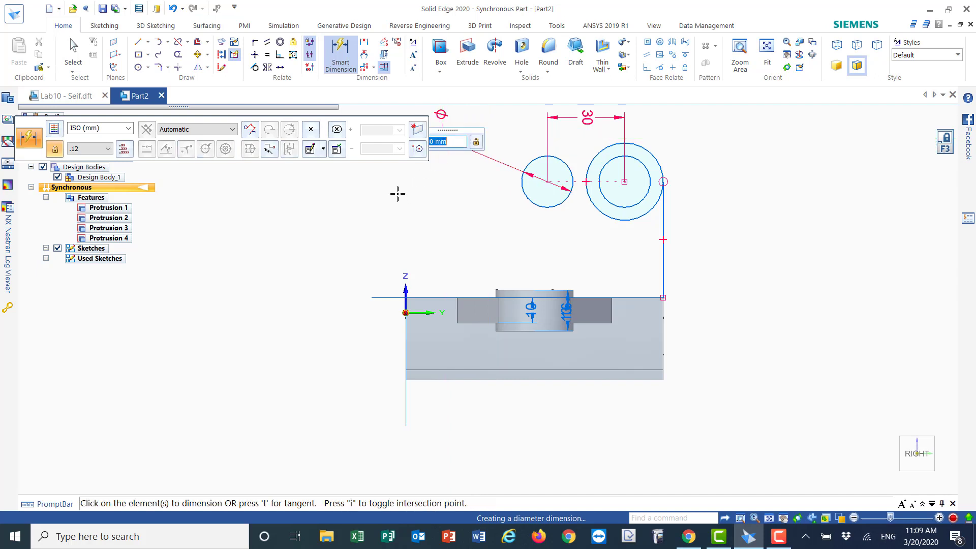
drag(355, 125, 323, 125)
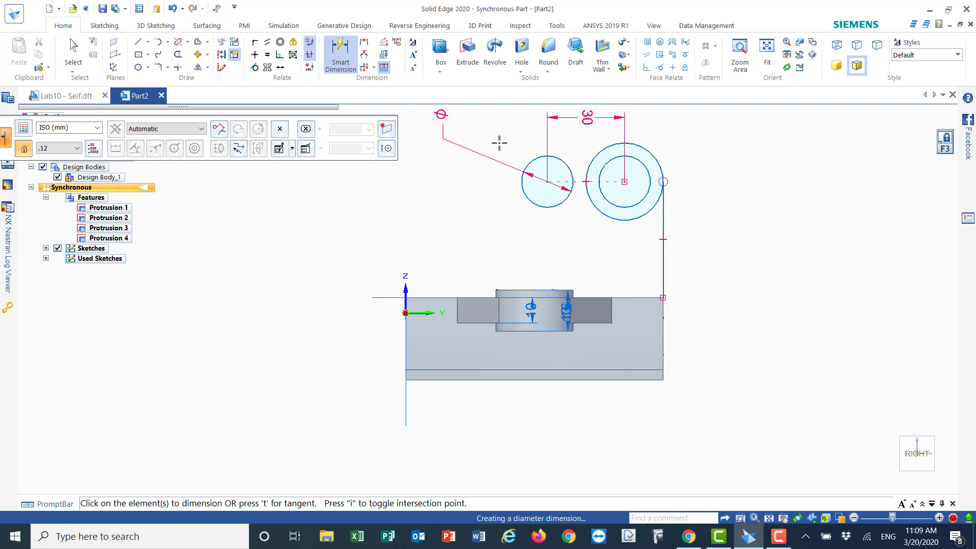
click(647, 147)
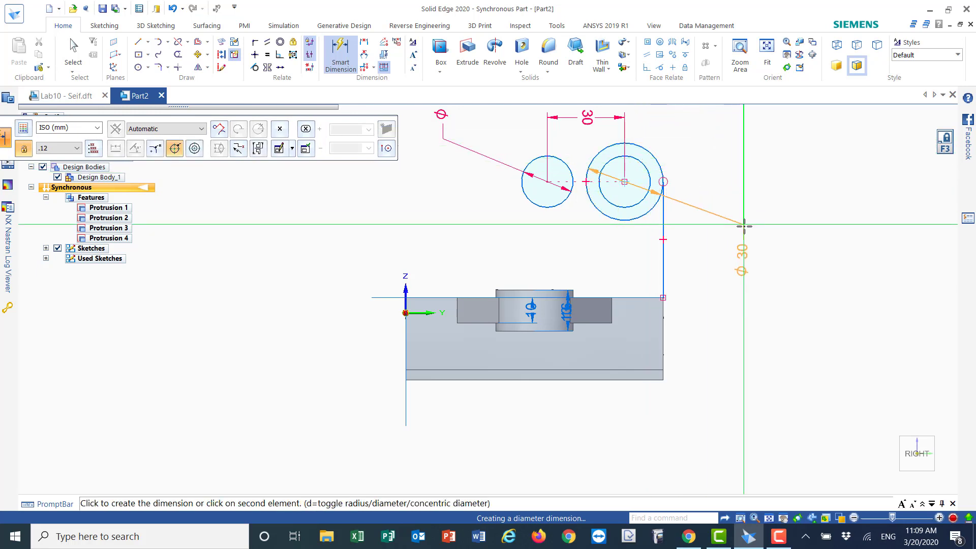
click(746, 225)
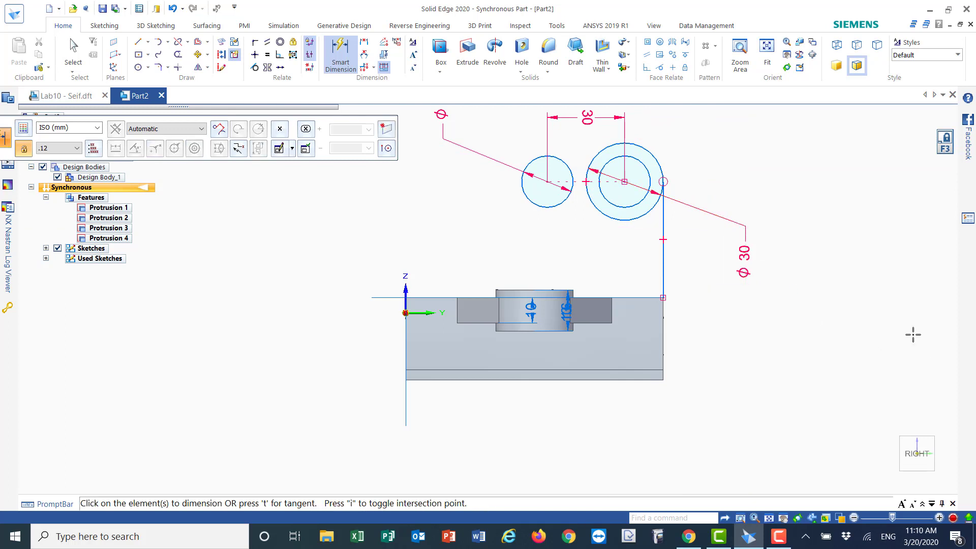
click(641, 162)
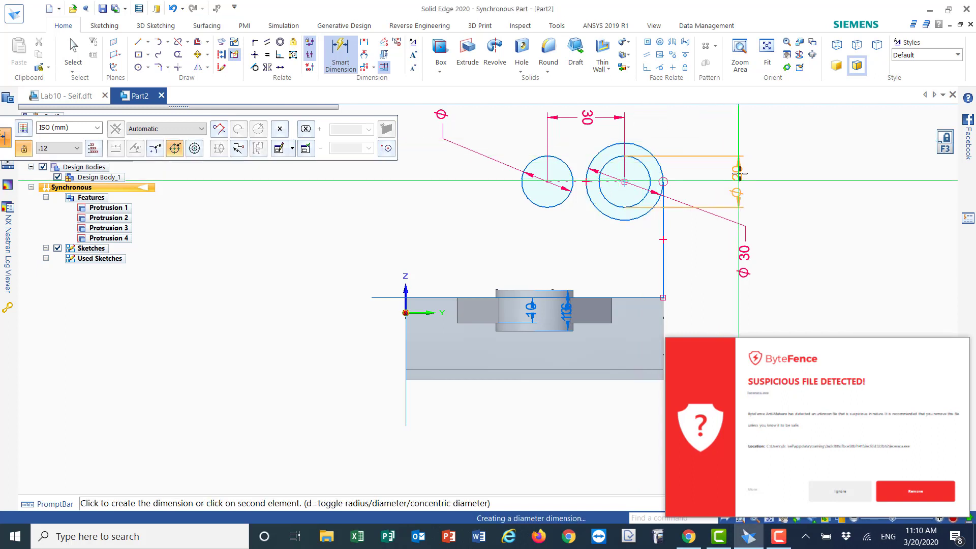
click(723, 237)
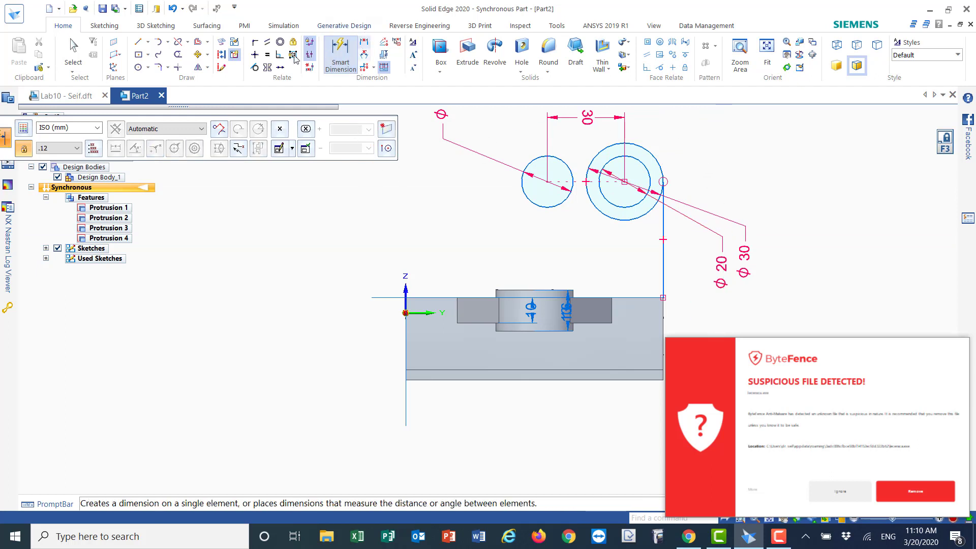
Sketch a 30 mm diameter circle by centre point, concentric with the free-standing 20 mm circle
click(148, 68)
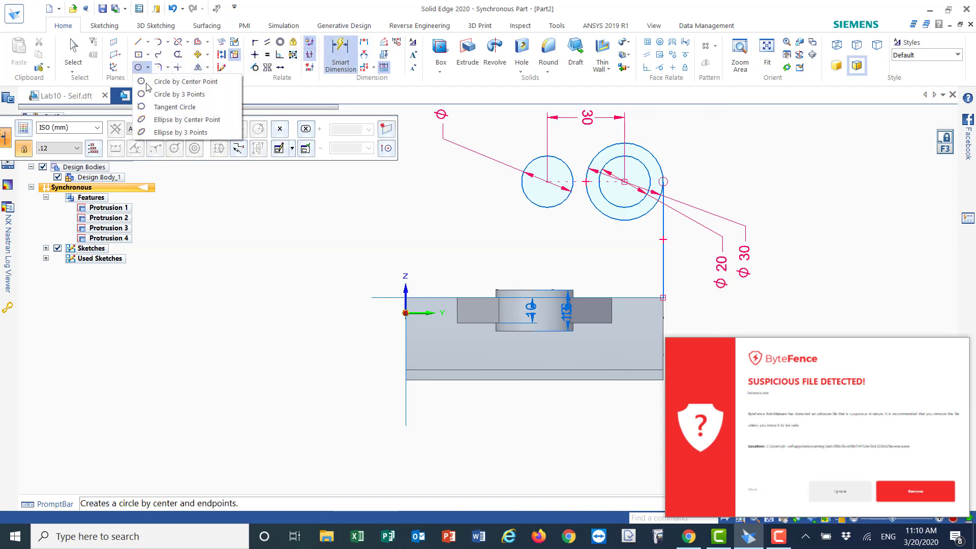
click(174, 80)
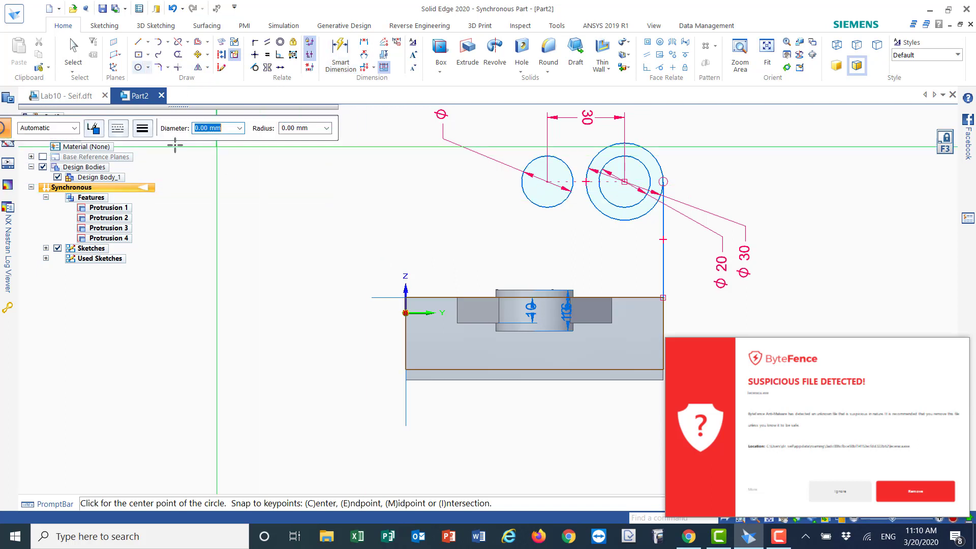
text(3)
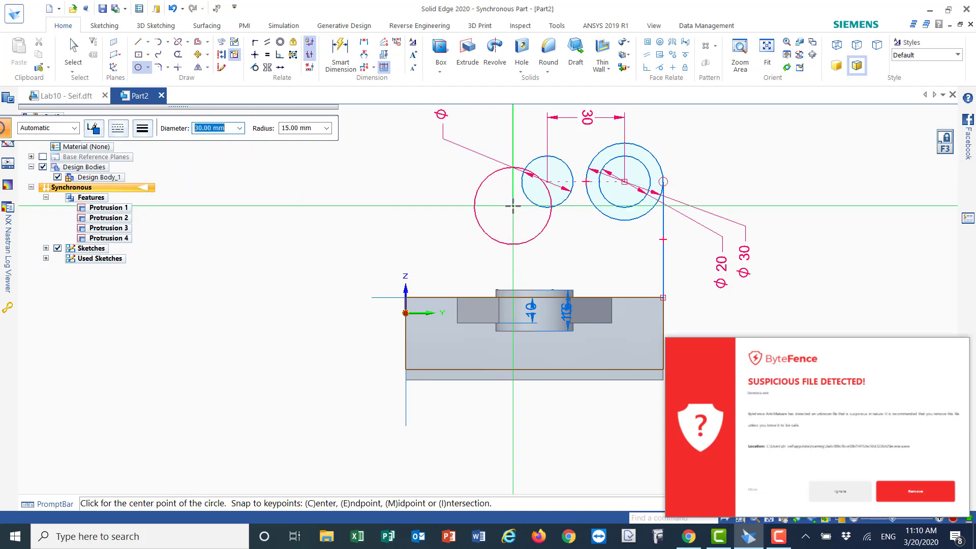
click(562, 187)
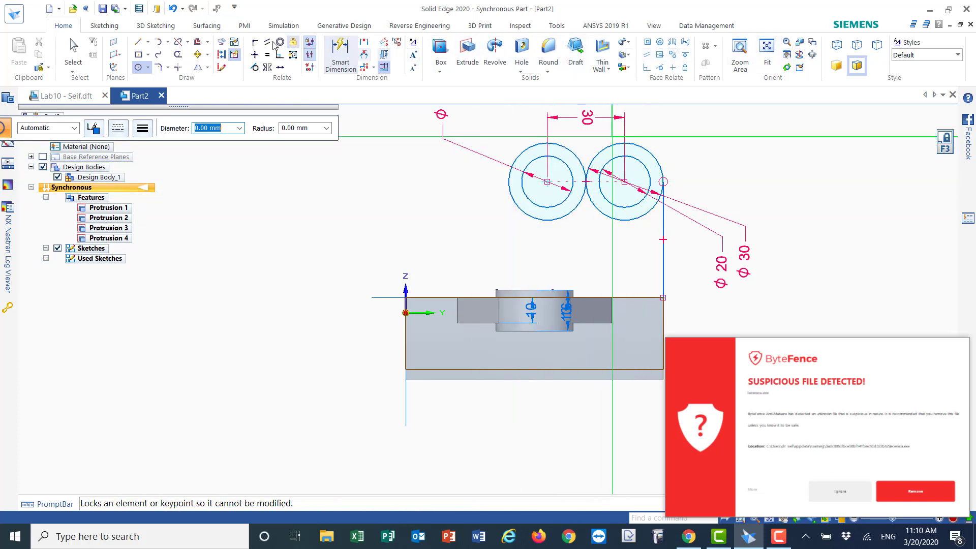
Ignore the ByteFence suspicious-file alert and accept adding the file to the whitelist
click(740, 56)
drag(503, 183, 631, 262)
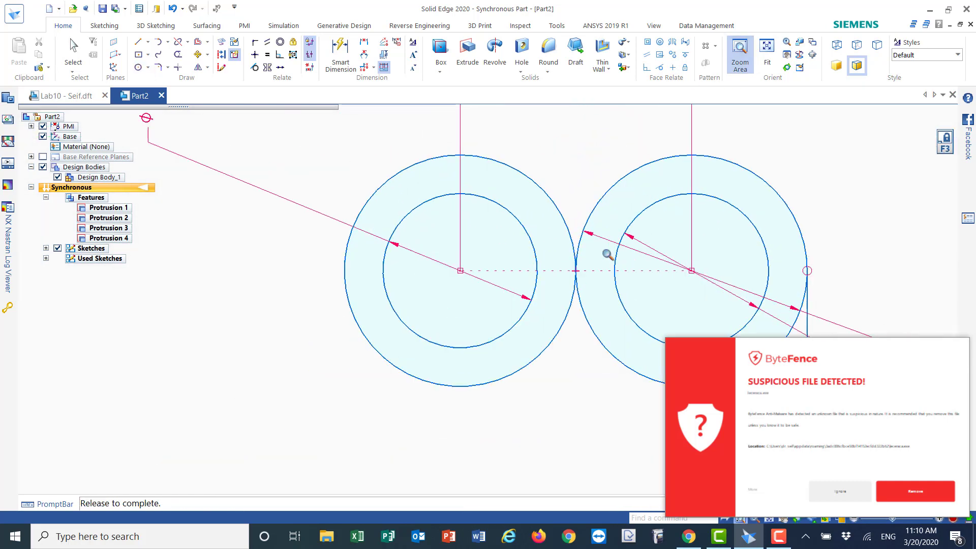
click(841, 491)
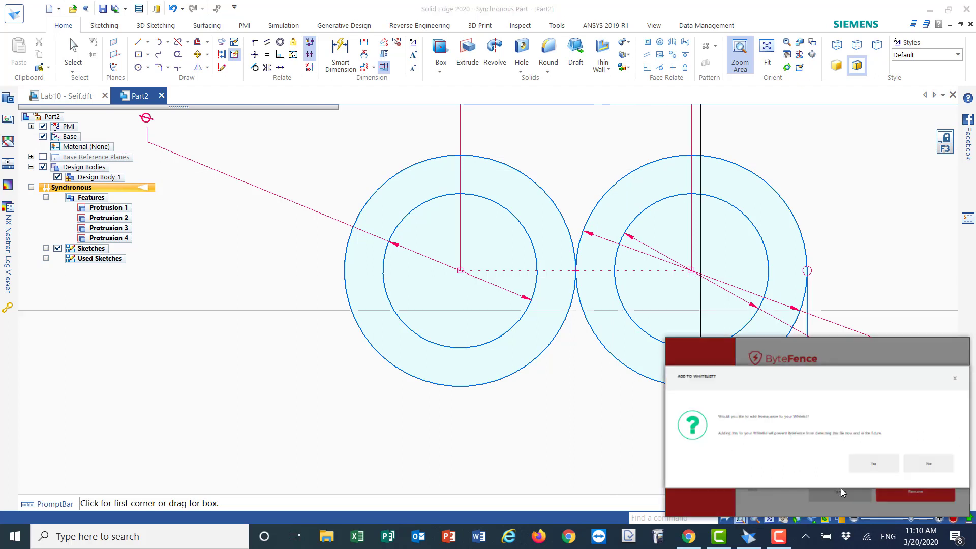
click(870, 464)
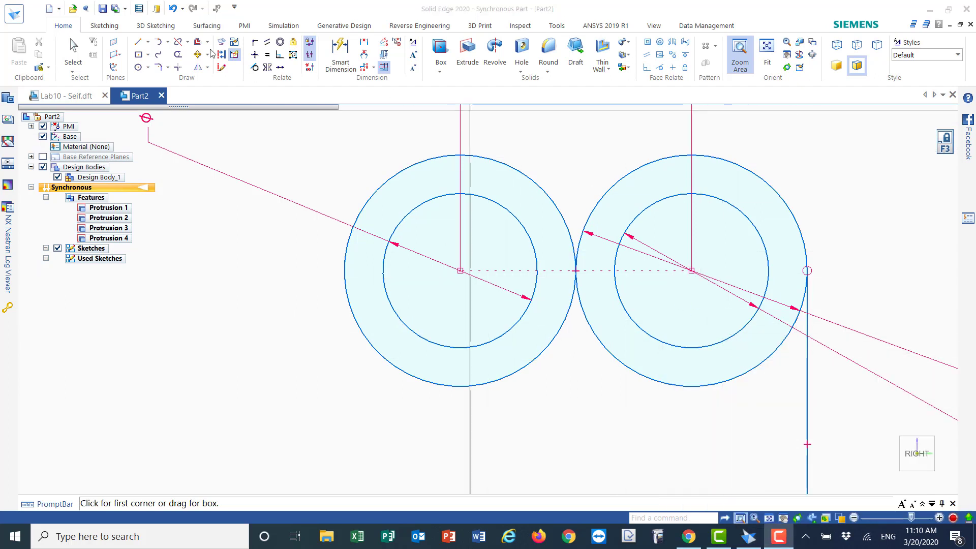
Connect the two 30 mm circles with horizontal tangent lines across their uppermost and lowermost points
click(140, 43)
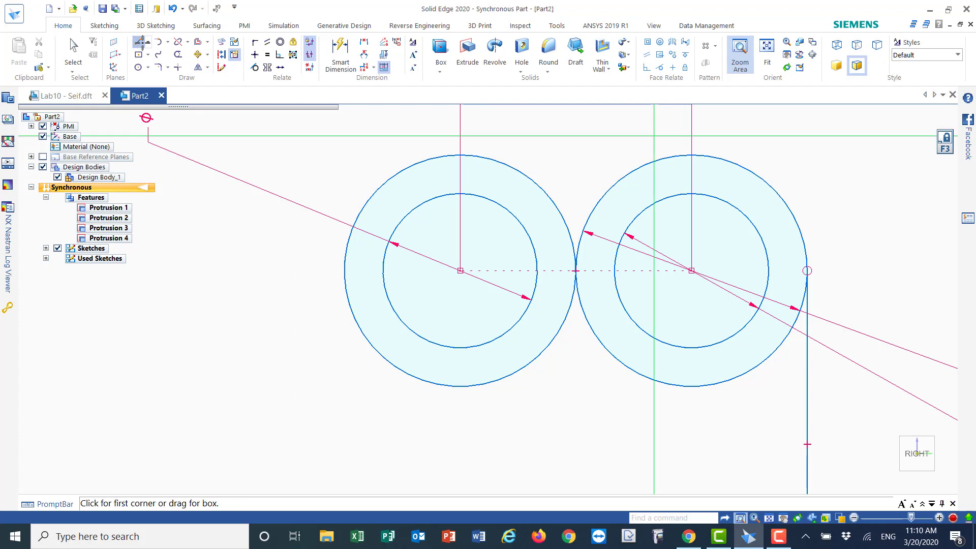
click(772, 188)
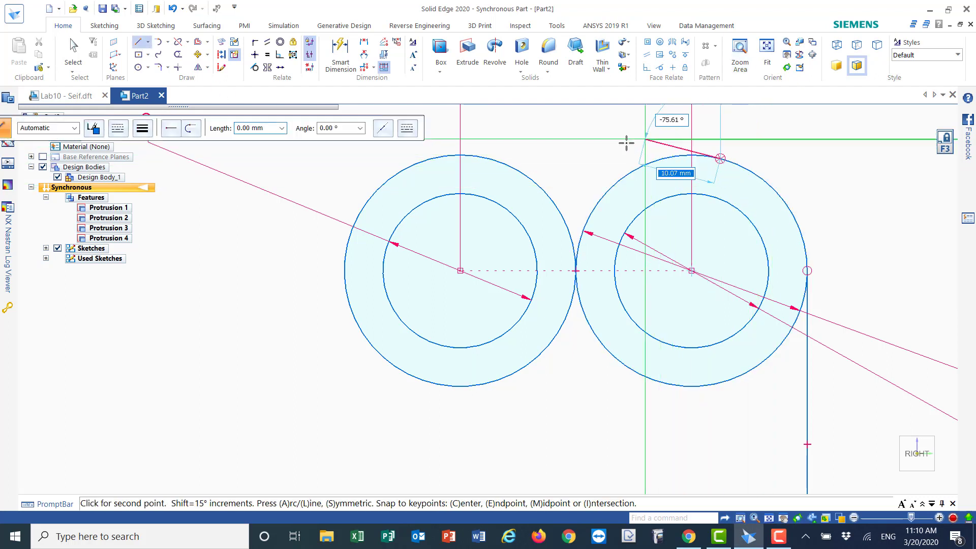
click(461, 155)
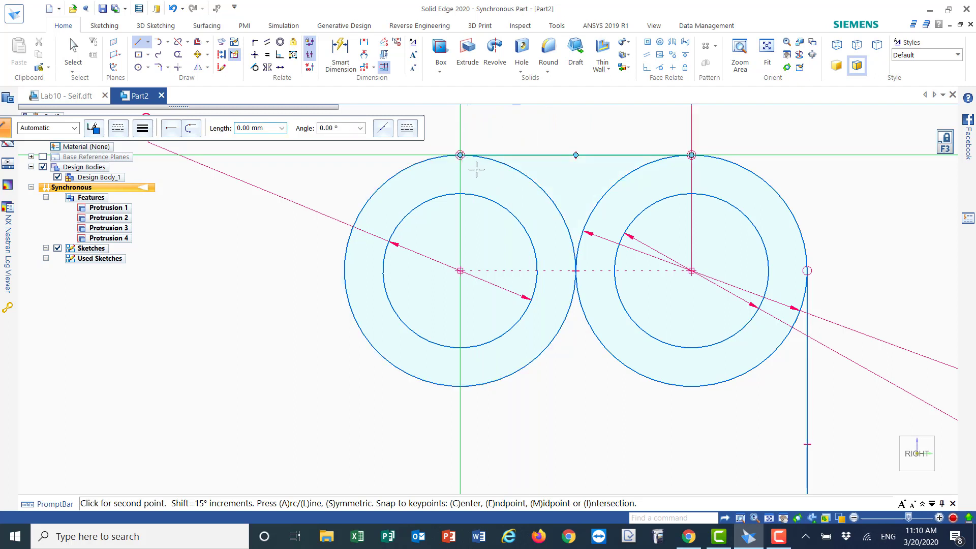
right_click(496, 173)
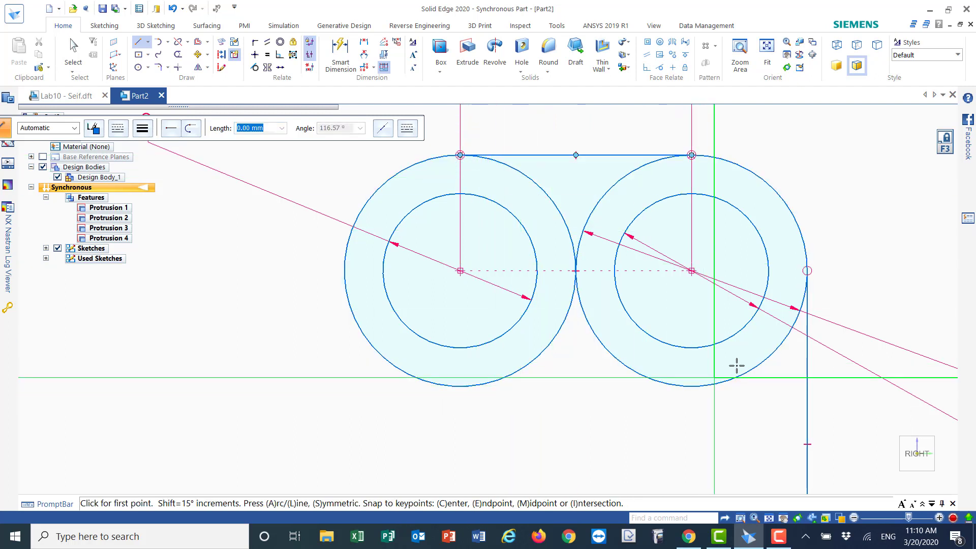
click(763, 363)
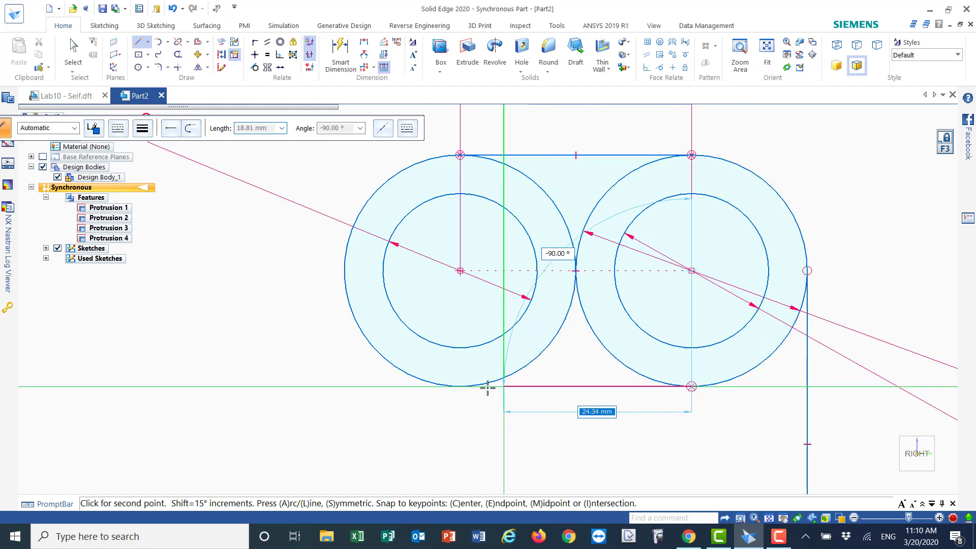
click(460, 388)
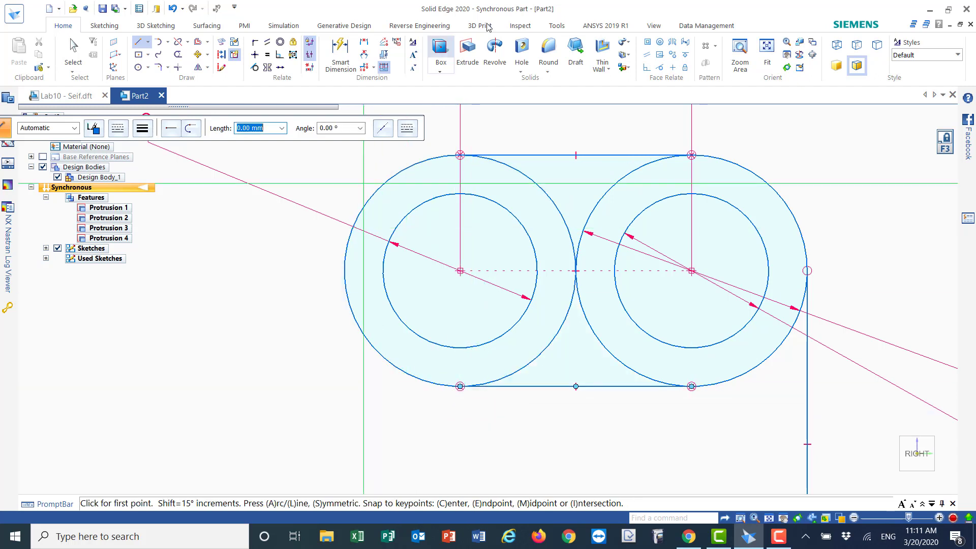
Trim the inner arcs of both 30 mm circles between the tangent lines, leaving a single slot-shaped outline
click(178, 57)
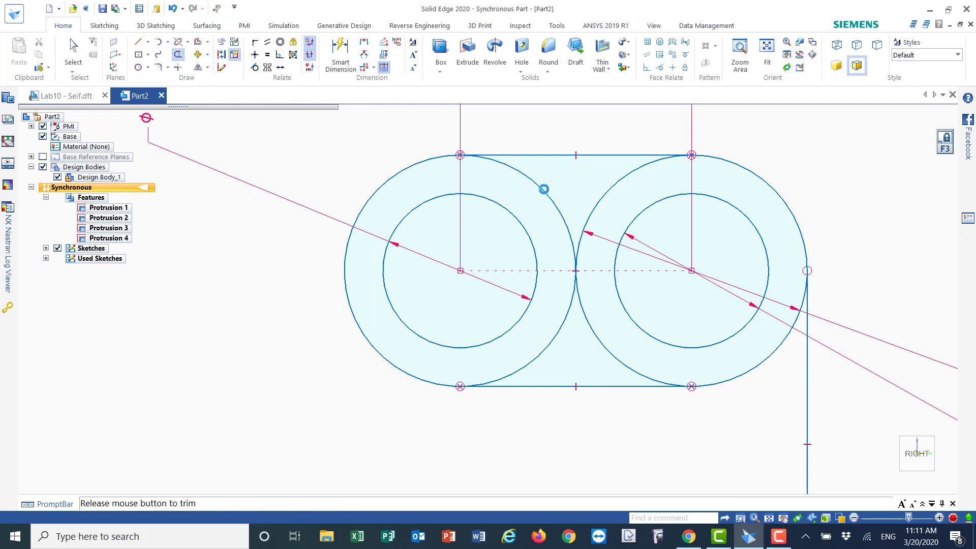
drag(543, 189, 543, 189)
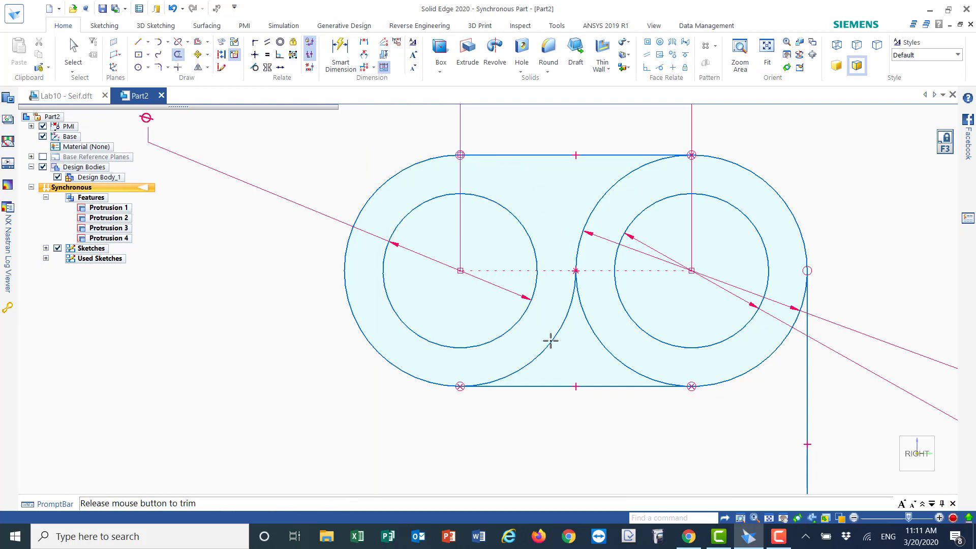
drag(550, 340, 550, 341)
click(590, 323)
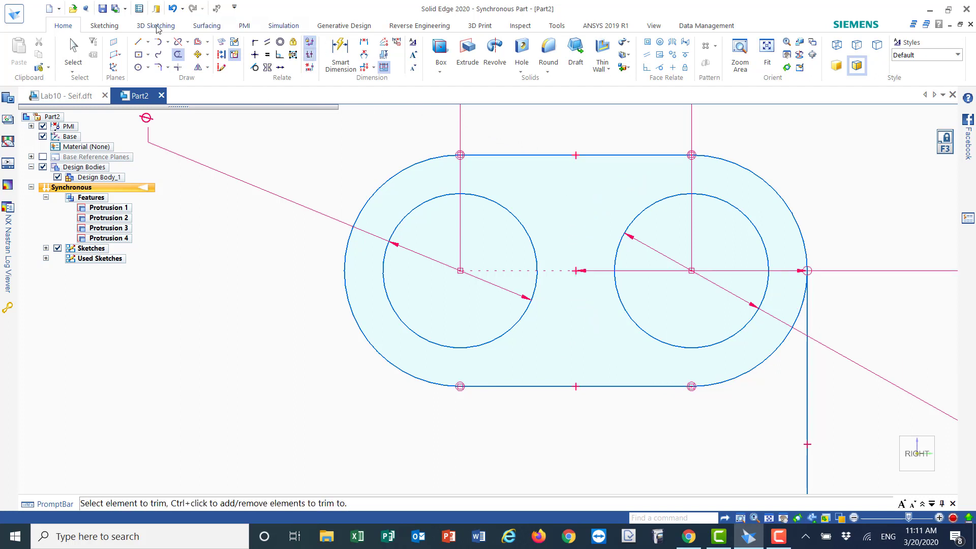
Connect the two 20 mm circles with horizontal tangent lines across their uppermost and lowermost points
click(138, 42)
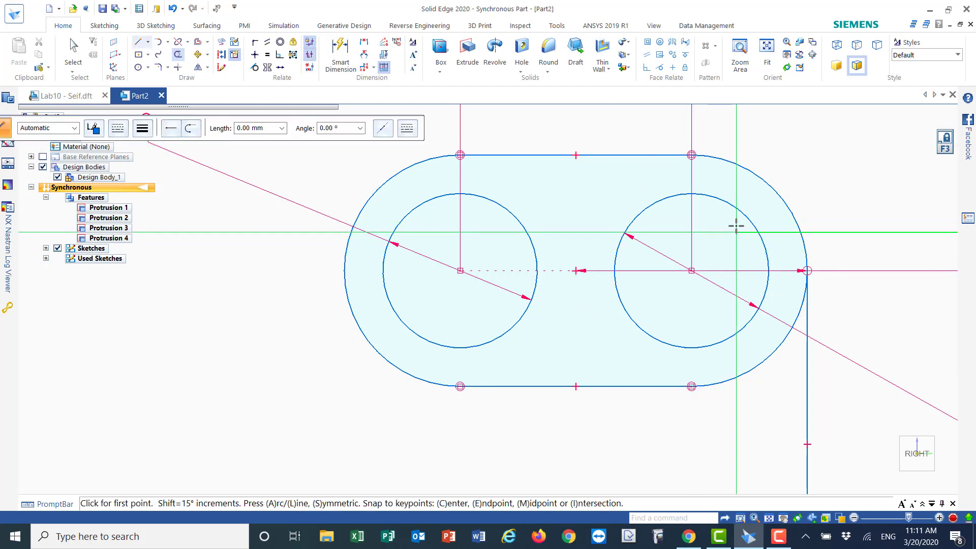
click(691, 193)
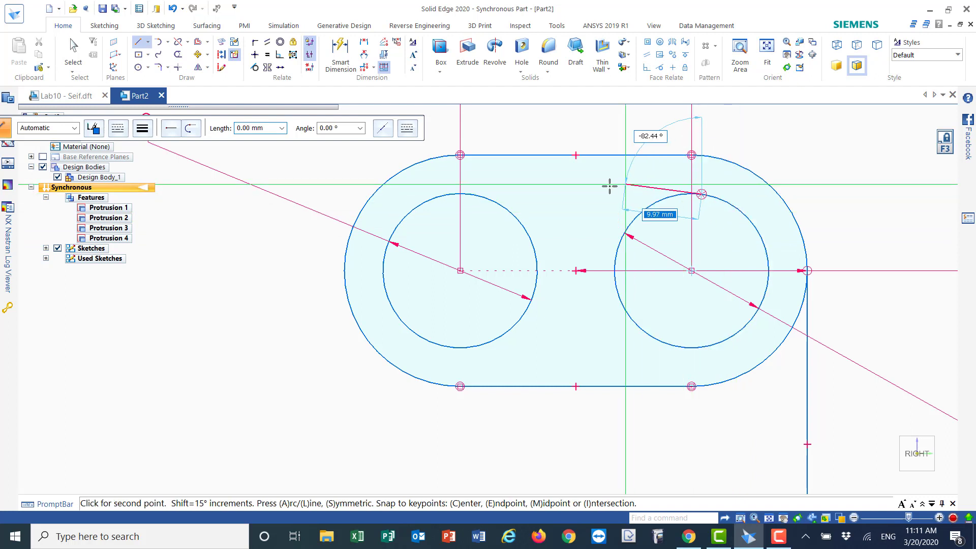
click(460, 193)
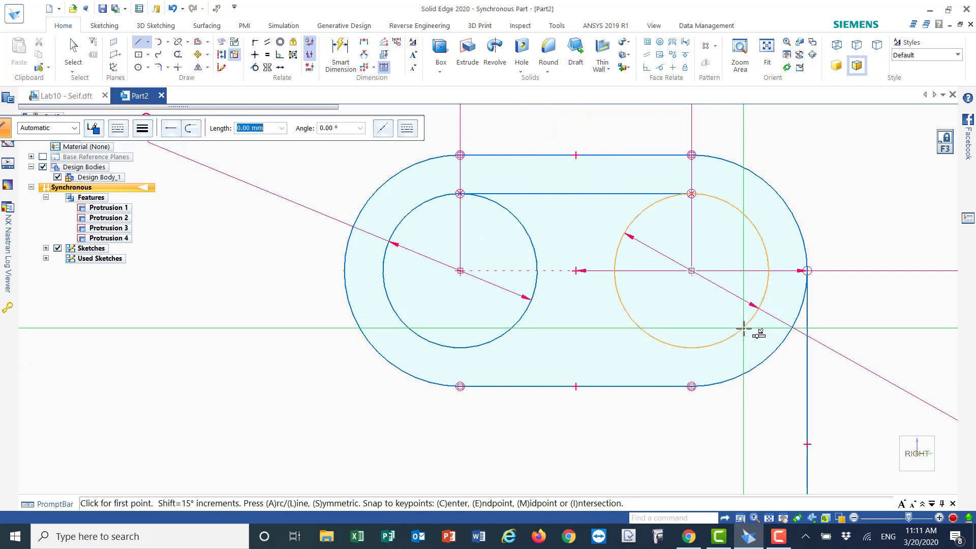
click(691, 348)
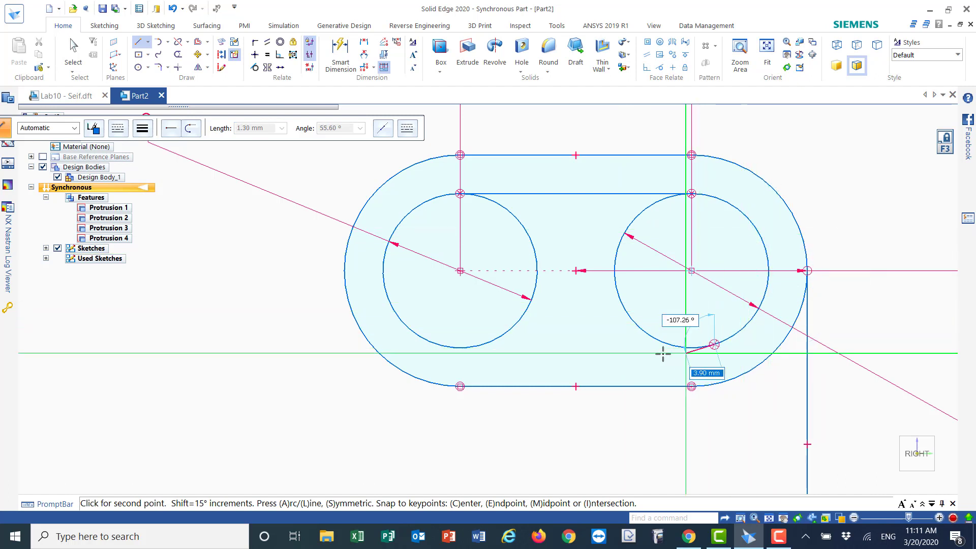
click(460, 347)
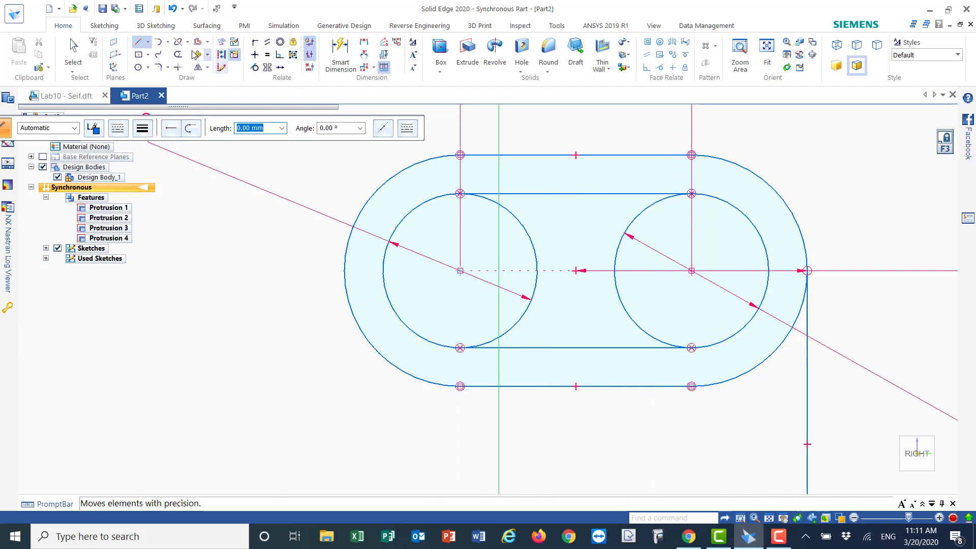
Trim the inner arcs of both 20 mm circles between the tangent lines, leaving an inner slot outline
click(178, 54)
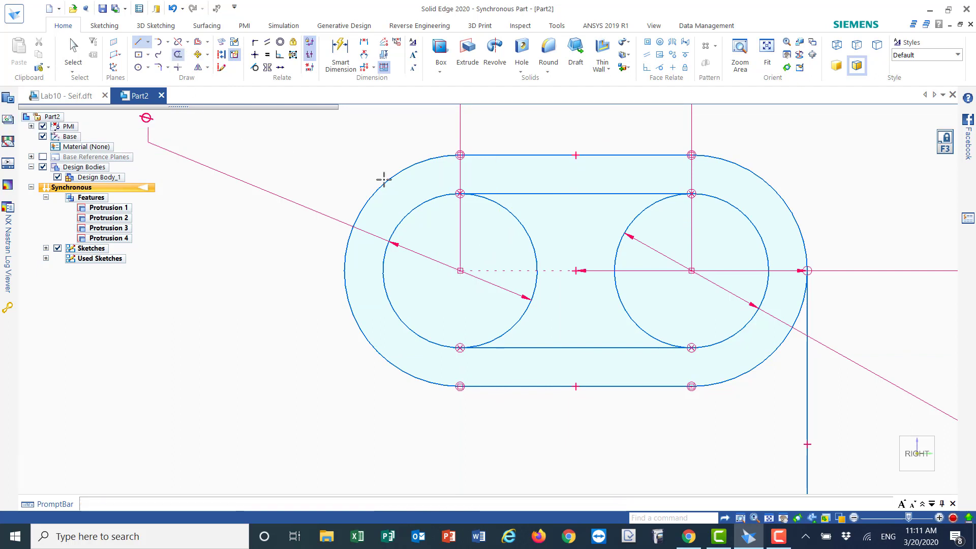
click(525, 233)
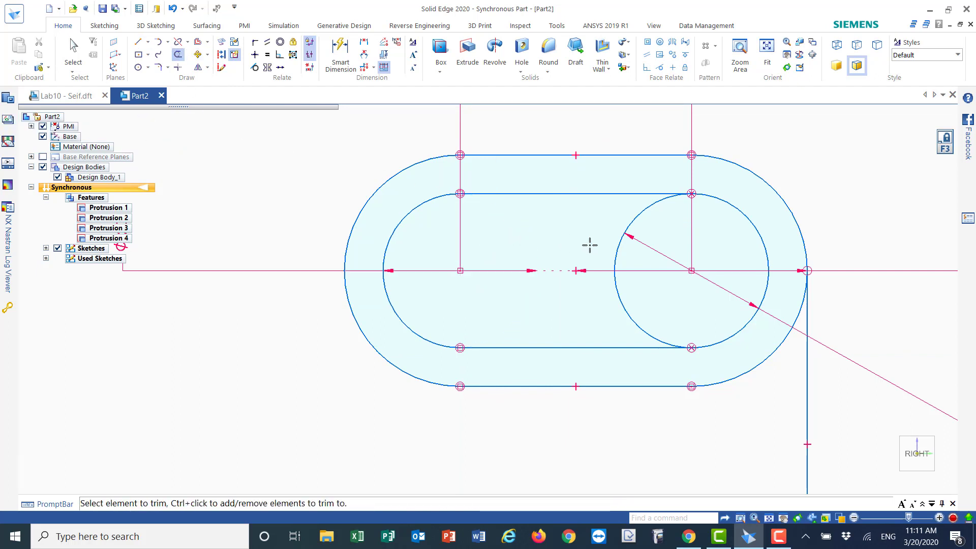
click(617, 250)
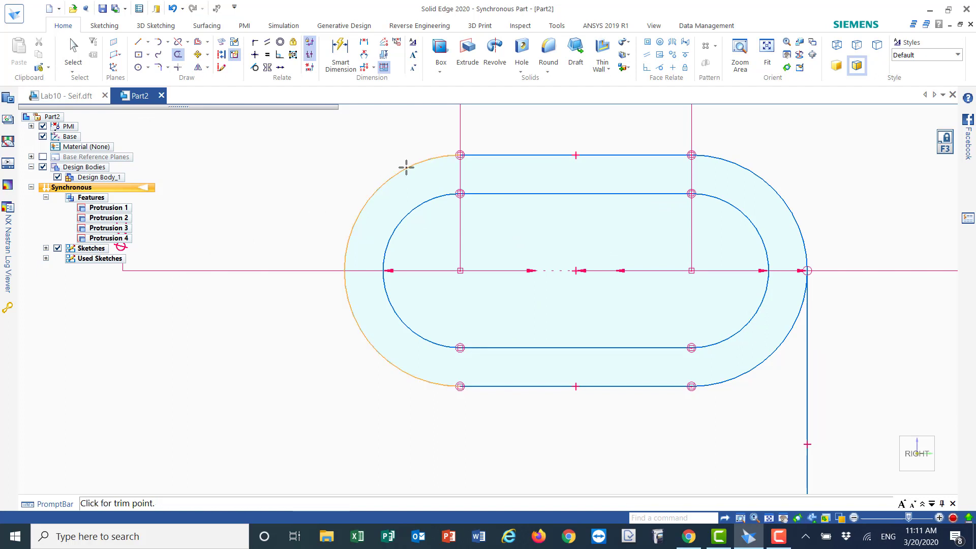
Sketch a slanted line tangent to the outer slot's free rounded end, running down to the block's upper corner opposite the vertical line
scroll(291, 288, down, 2)
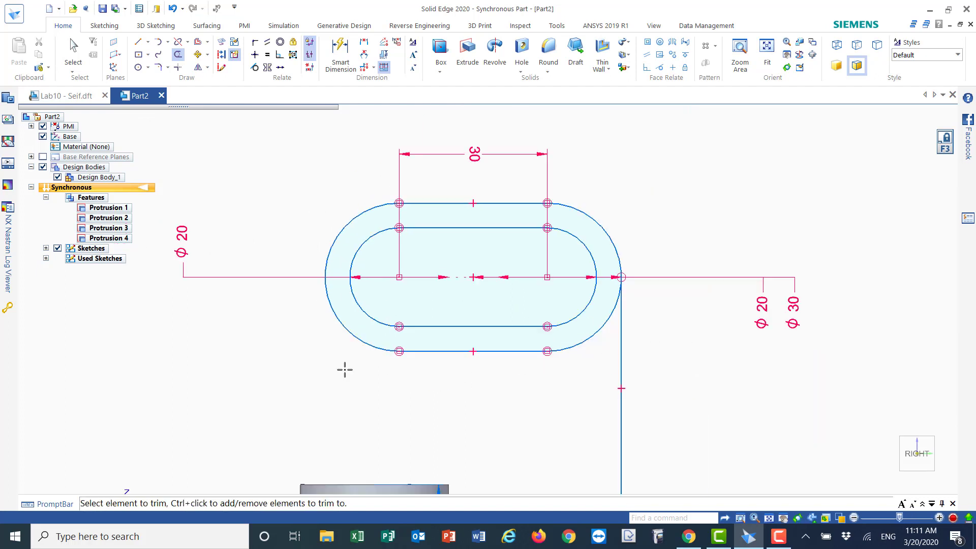
scroll(345, 368, down, 2)
click(333, 59)
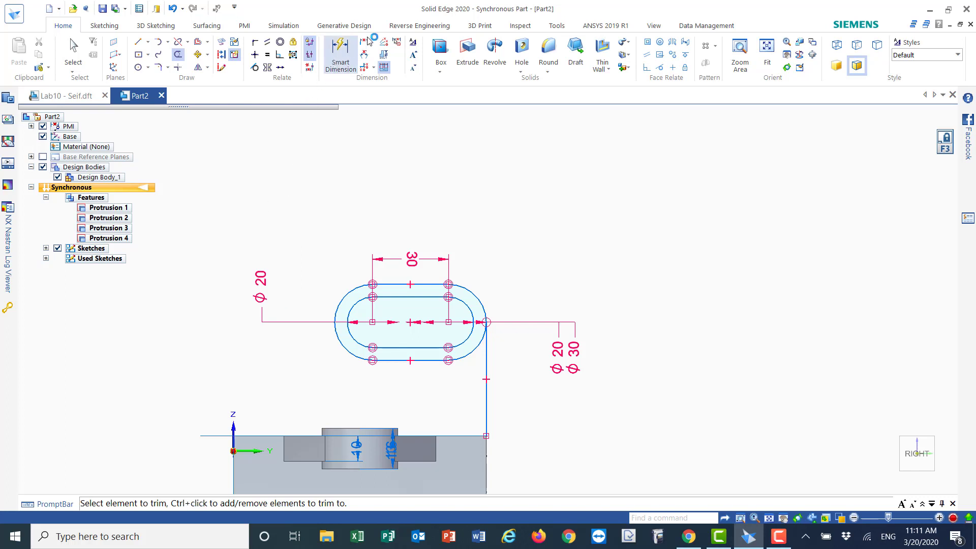
click(136, 44)
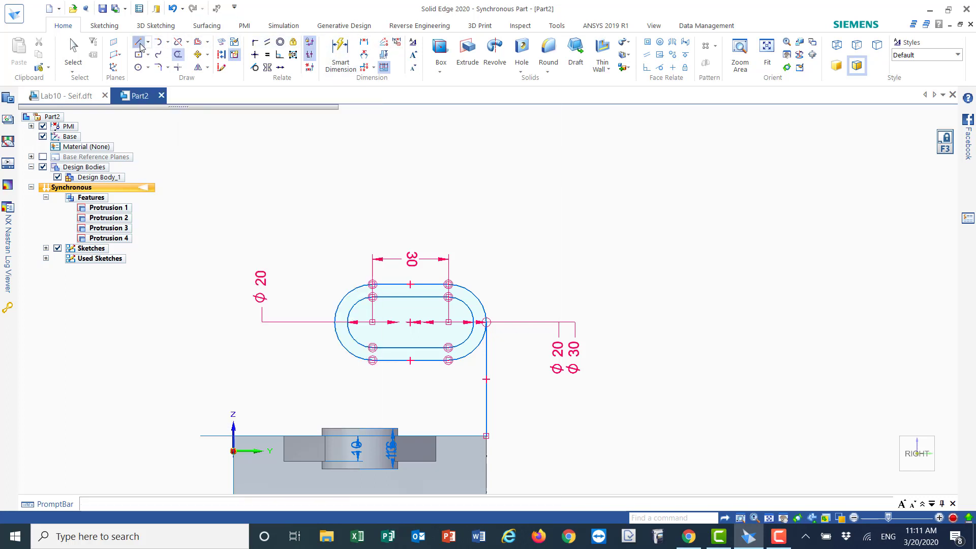
click(358, 287)
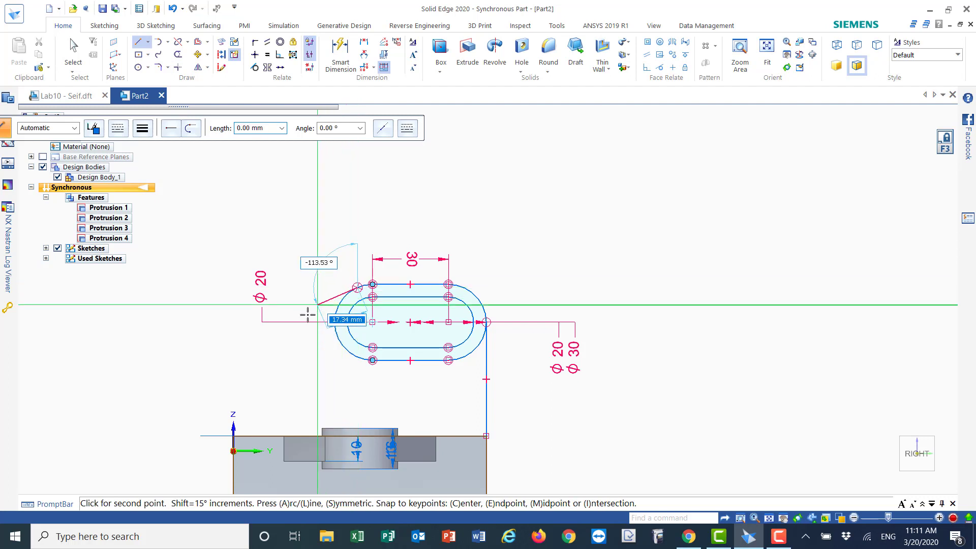
click(234, 435)
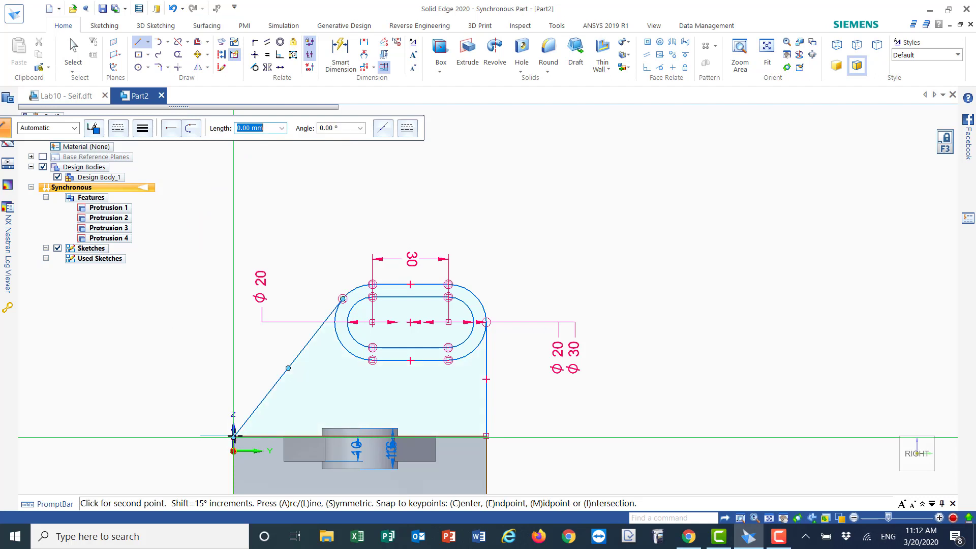
right_click(591, 223)
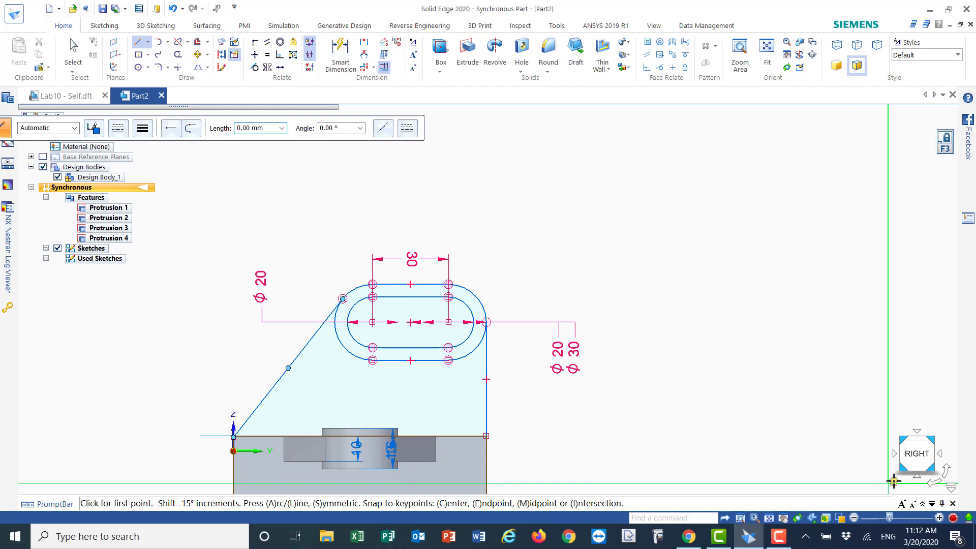
Extrude the web region between the slot outline and the block 10 mm over the block, using face selection
click(894, 481)
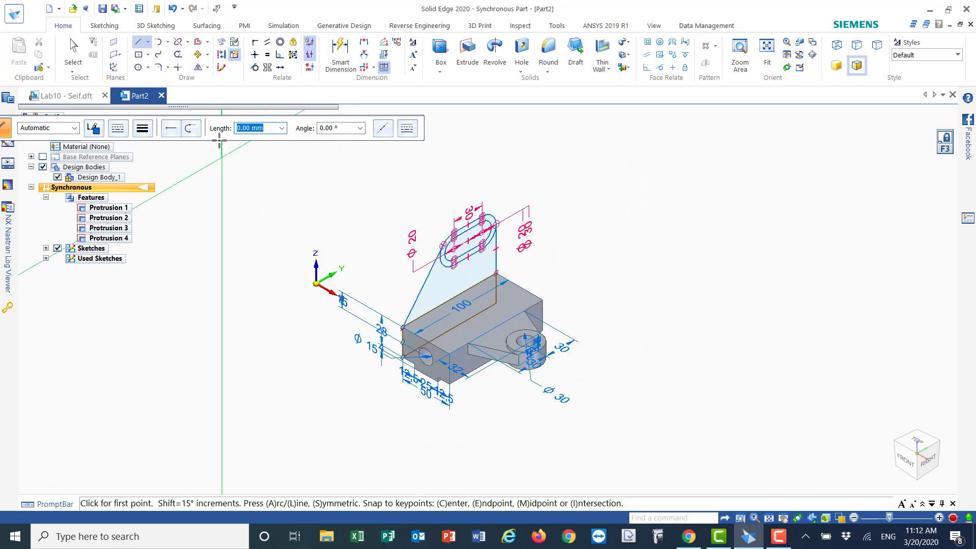
click(467, 52)
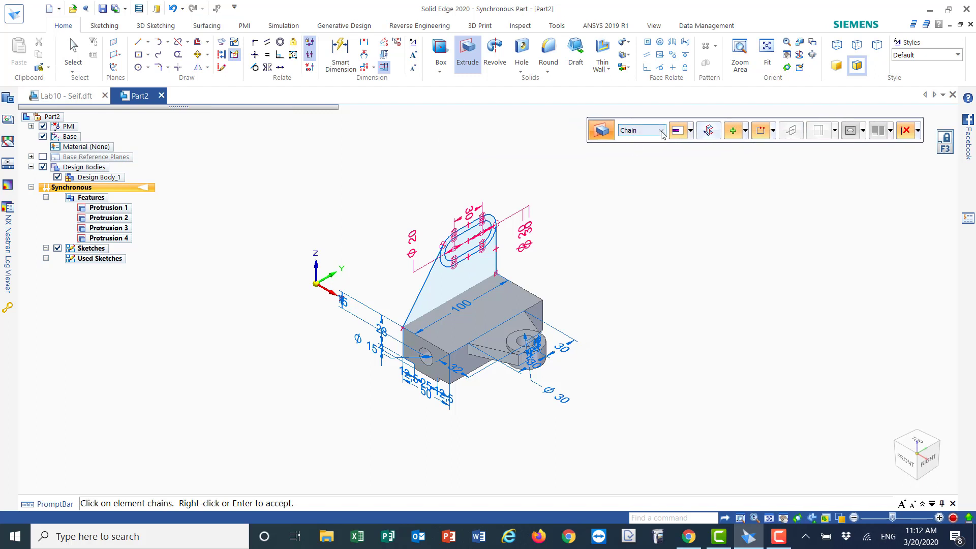
click(661, 131)
click(628, 158)
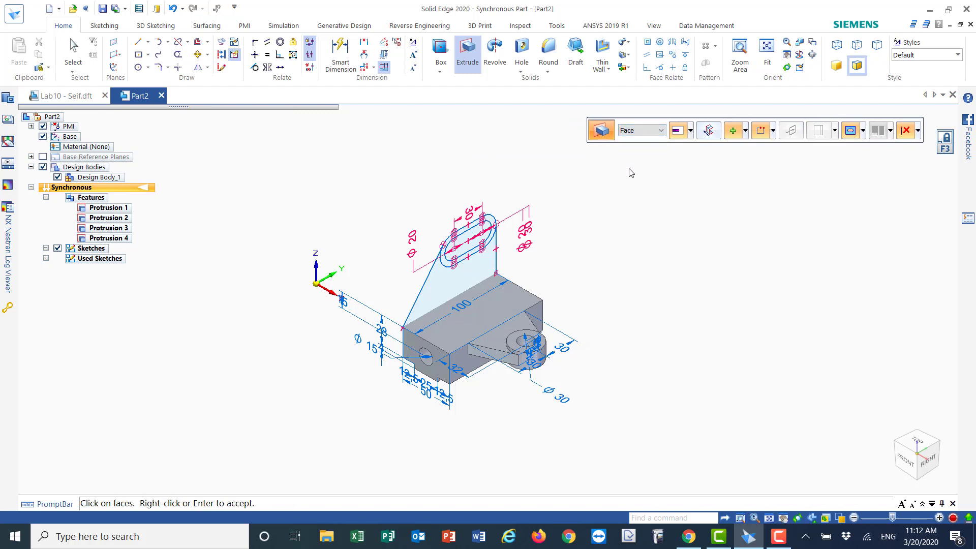
click(457, 283)
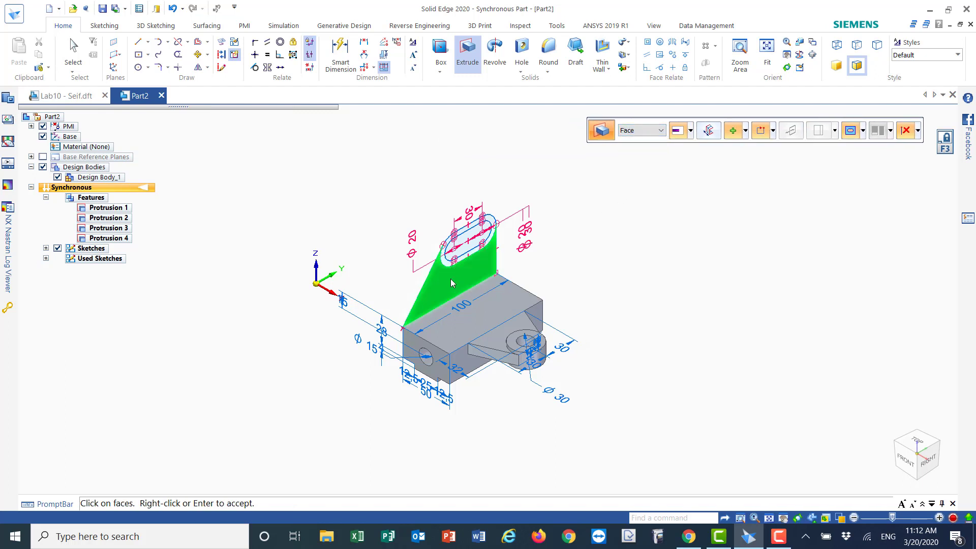
right_click(452, 284)
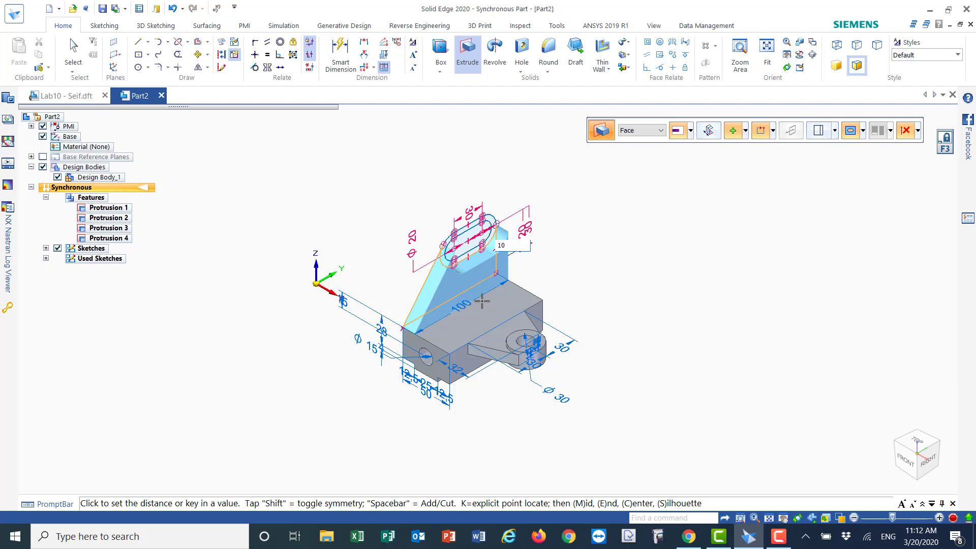
key(Return)
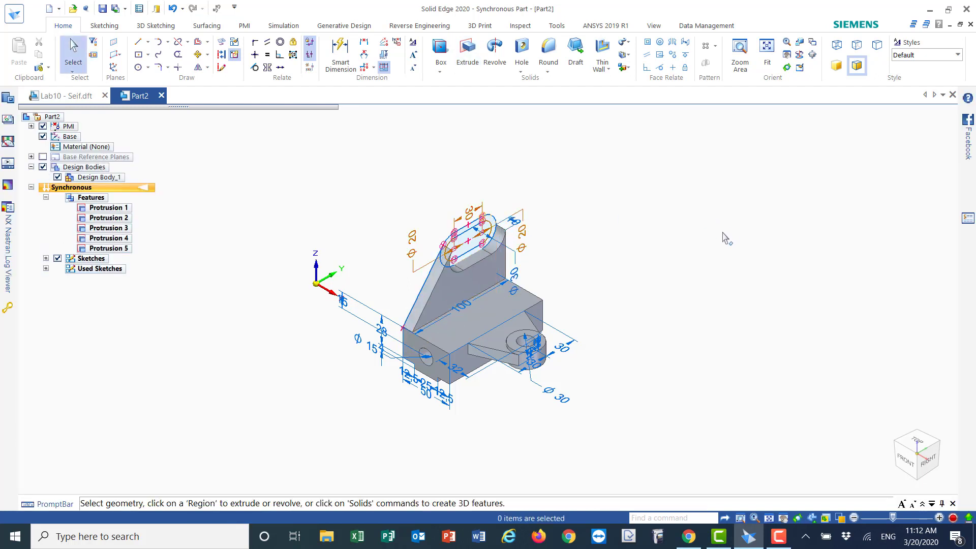
Extrude the ring region between the inner and outer slot outlines 15 mm in the same direction as the web
click(497, 226)
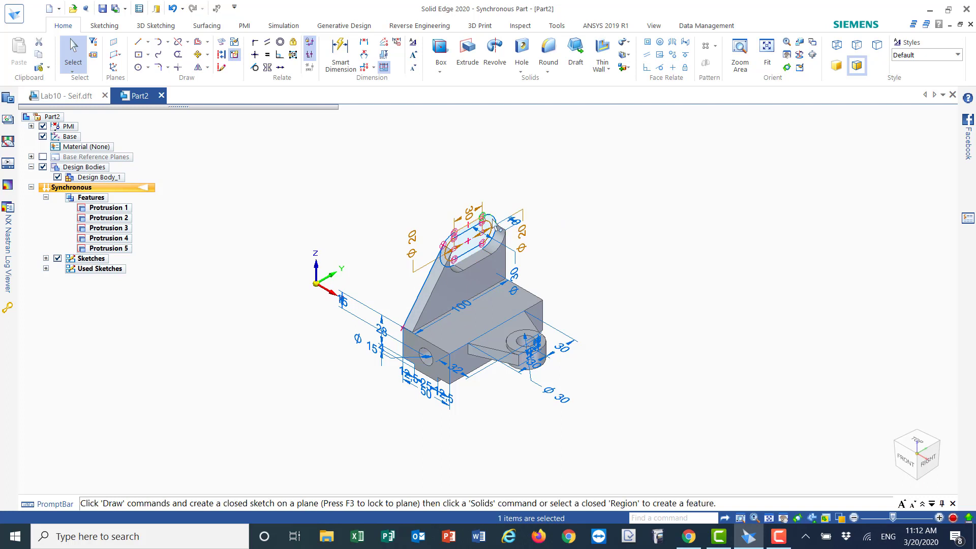
click(468, 57)
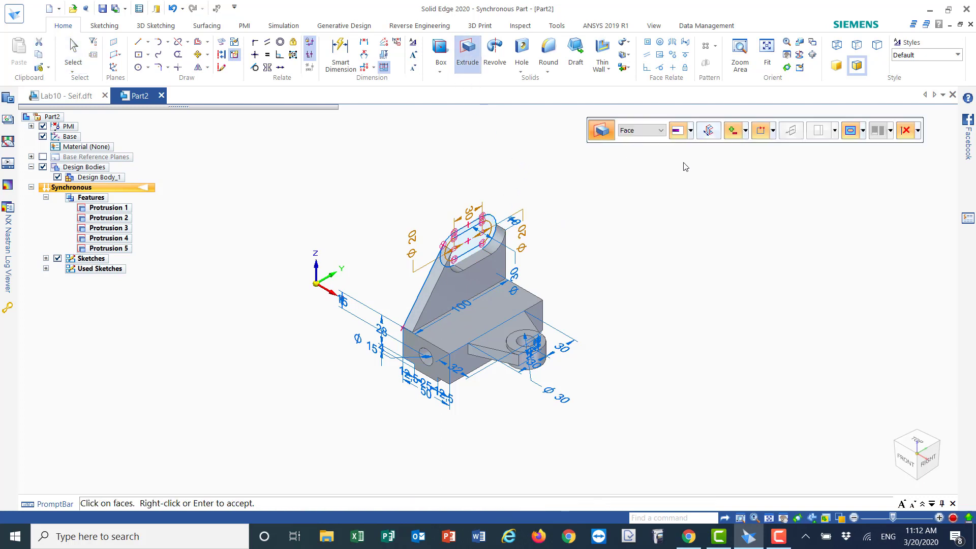
click(491, 223)
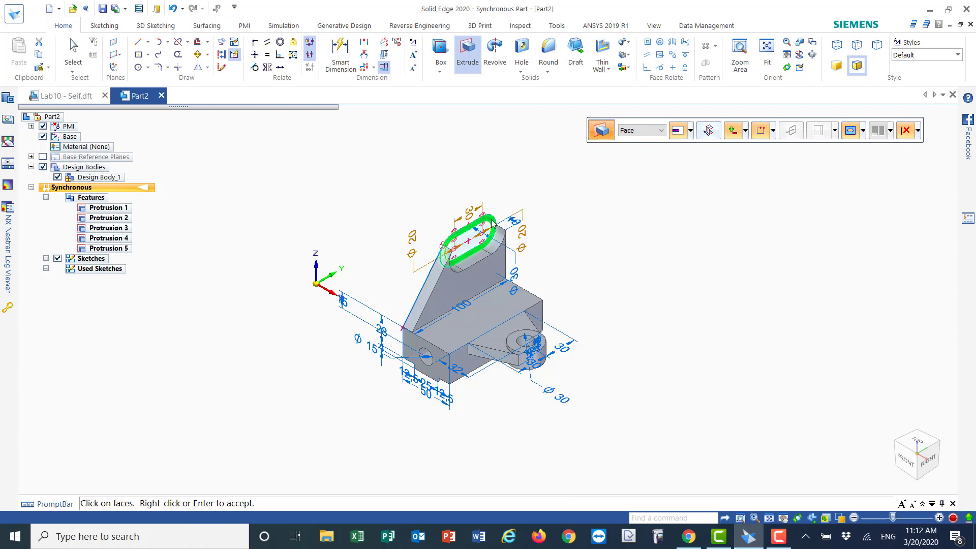
right_click(492, 224)
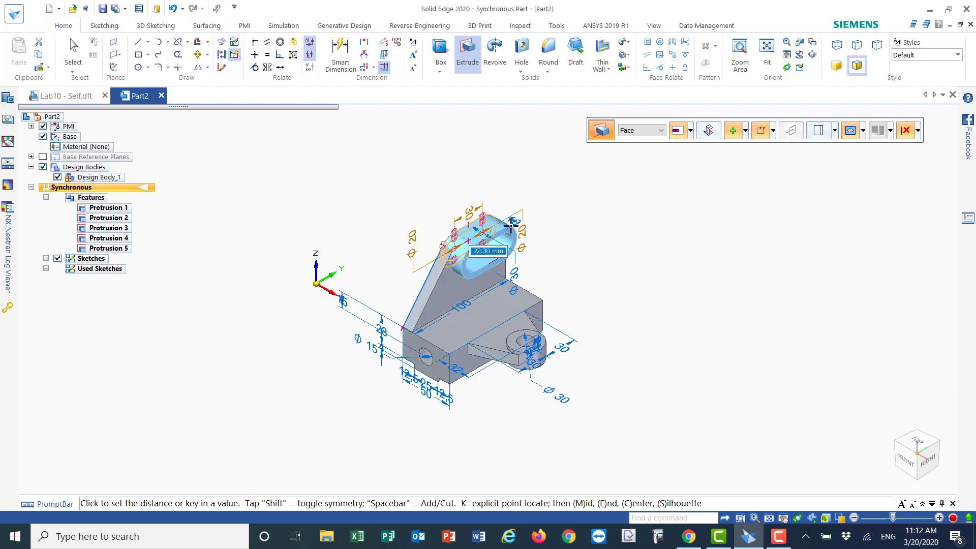
text(15)
key(Return)
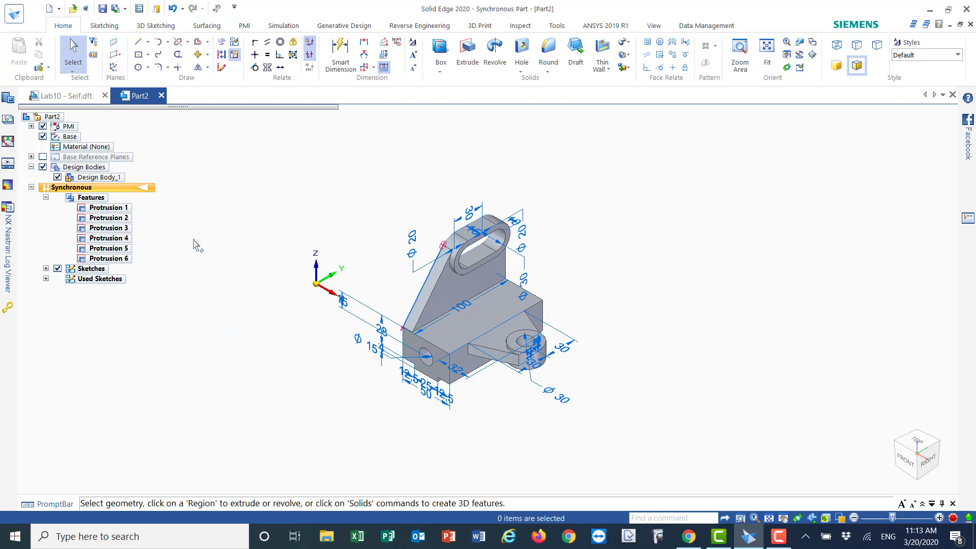
click(14, 14)
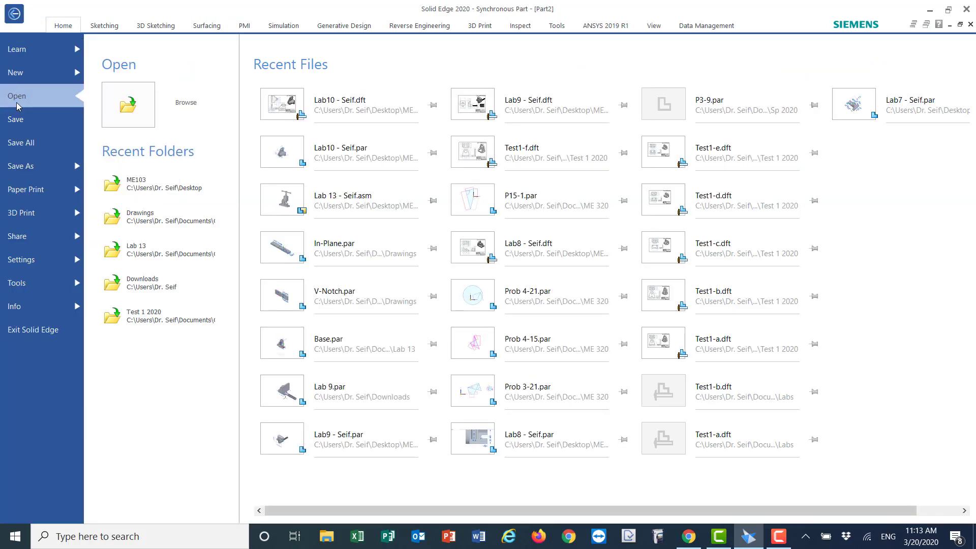
click(20, 169)
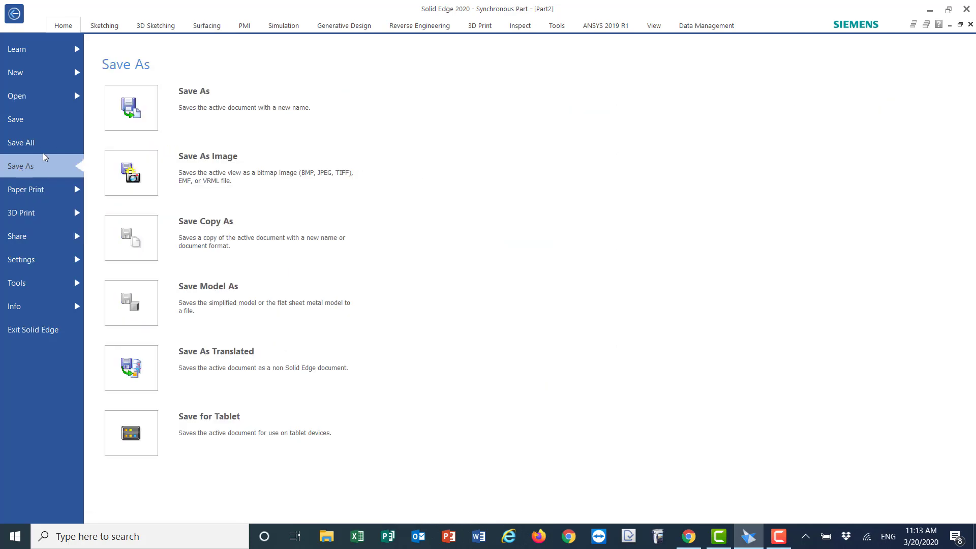
click(157, 122)
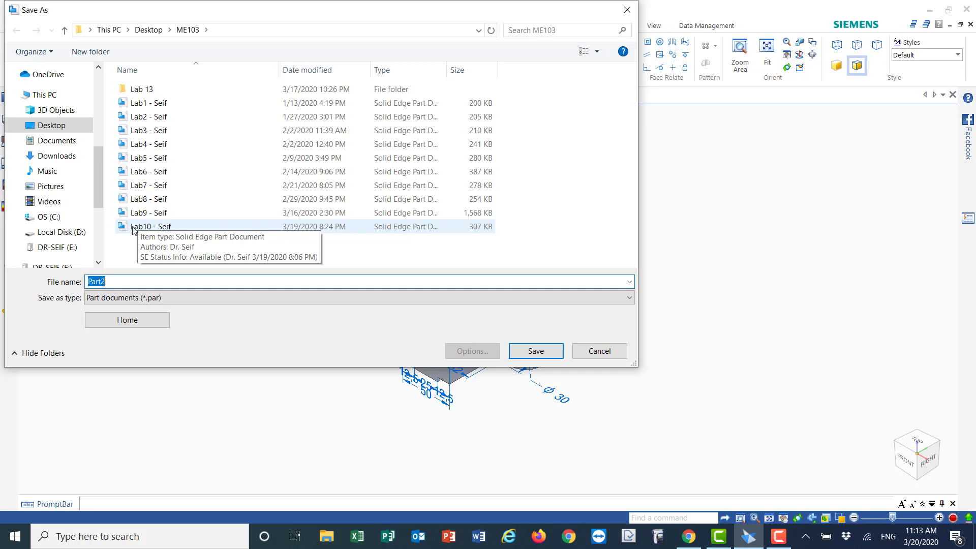
click(132, 227)
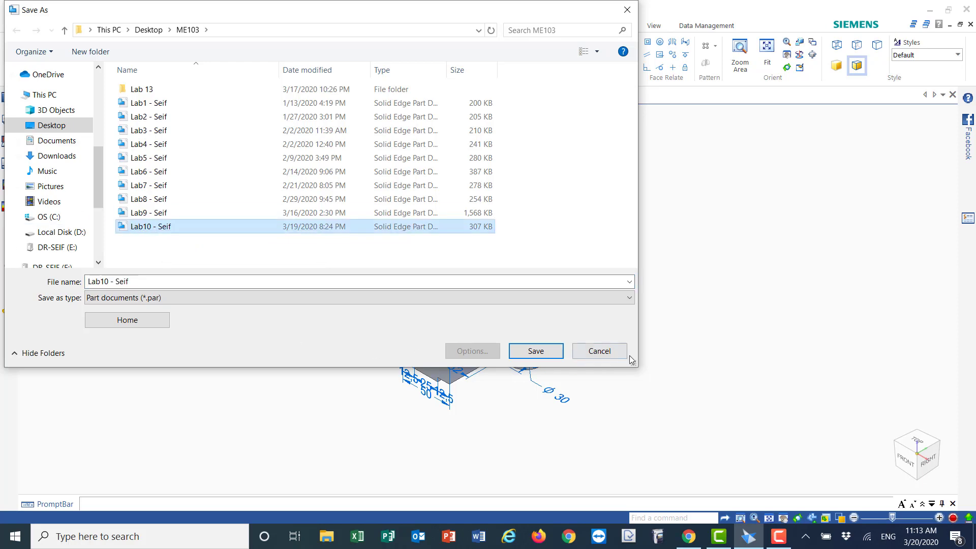
click(595, 350)
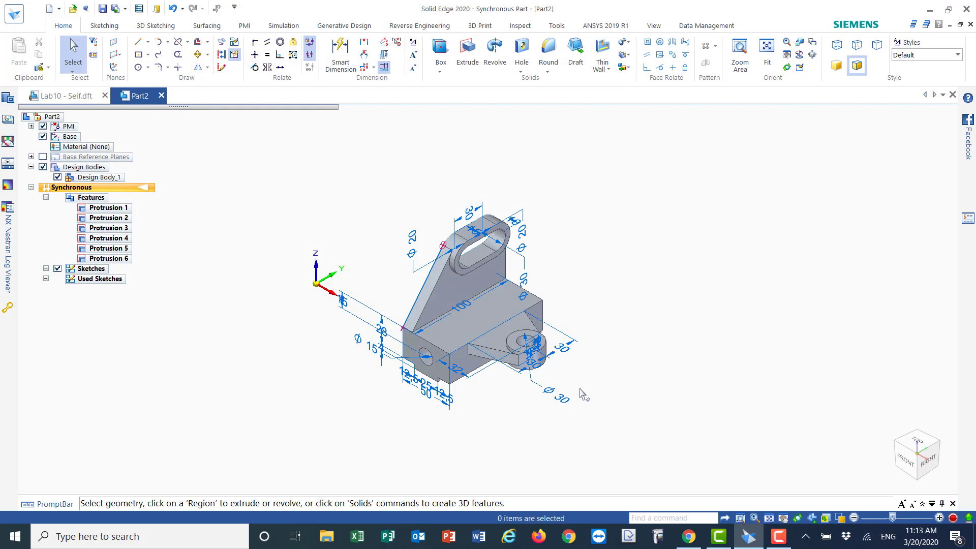
Create a new draft document from the ansi inch draft.dft template
scroll(651, 373, up, 2)
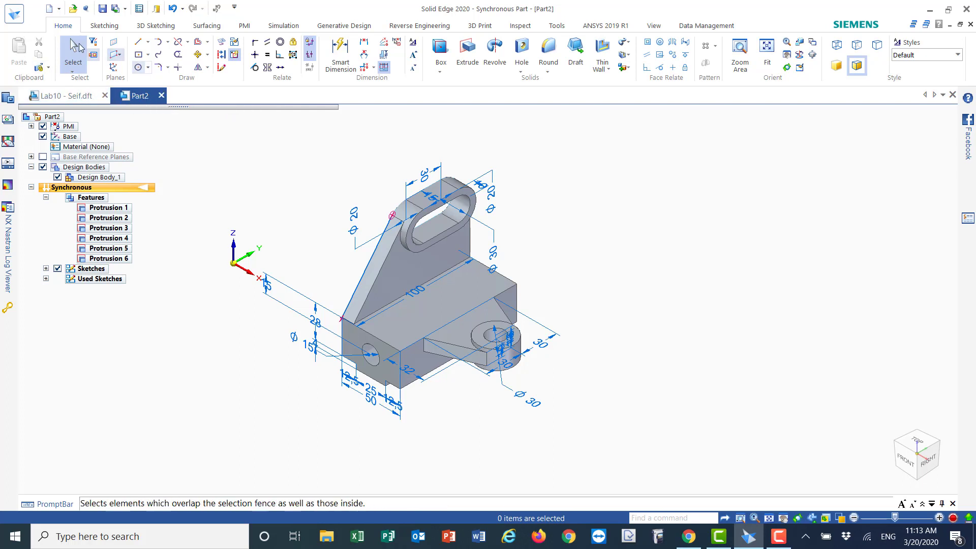
click(15, 16)
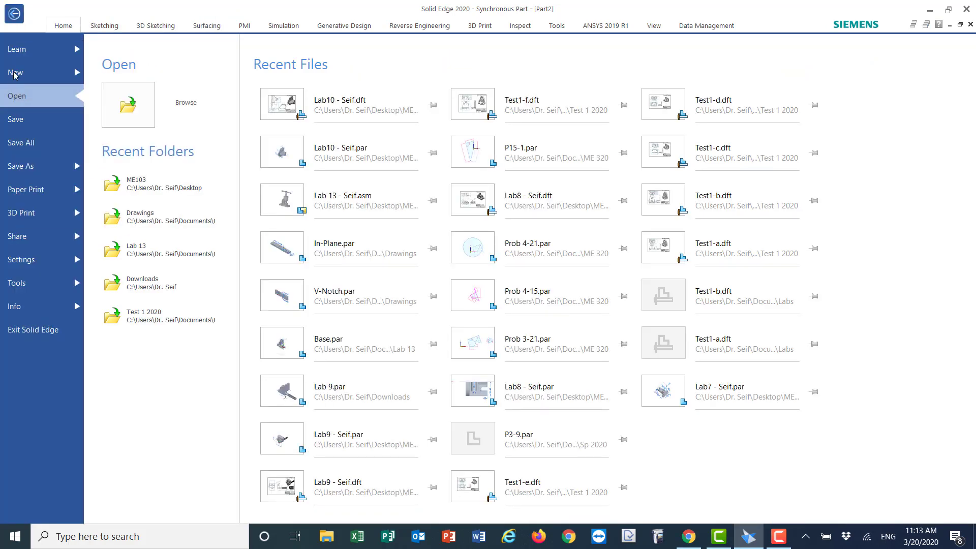
click(15, 75)
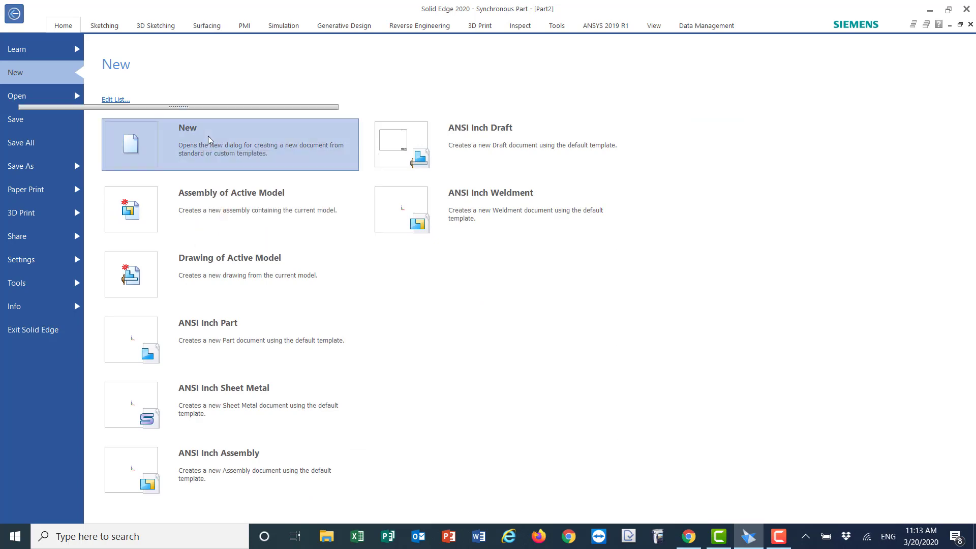
click(209, 139)
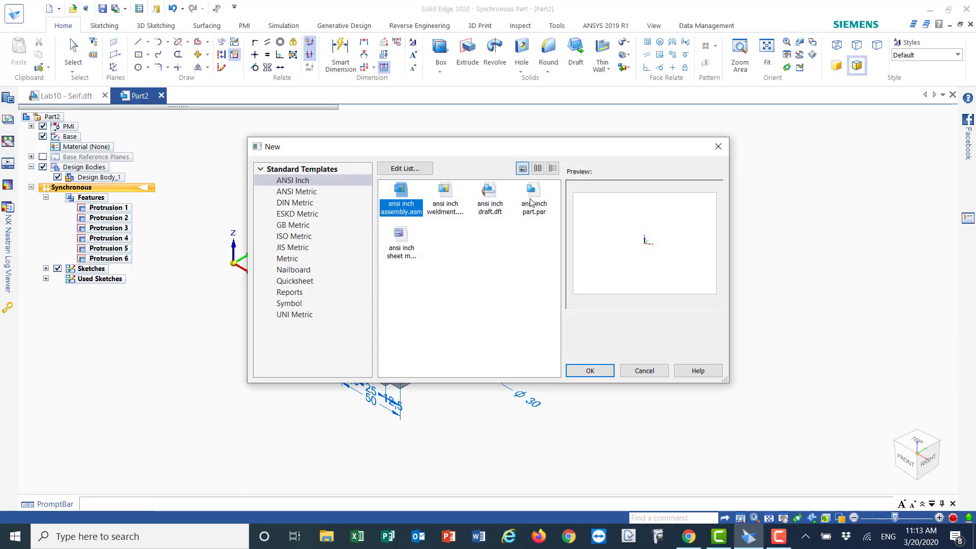
click(531, 202)
click(482, 206)
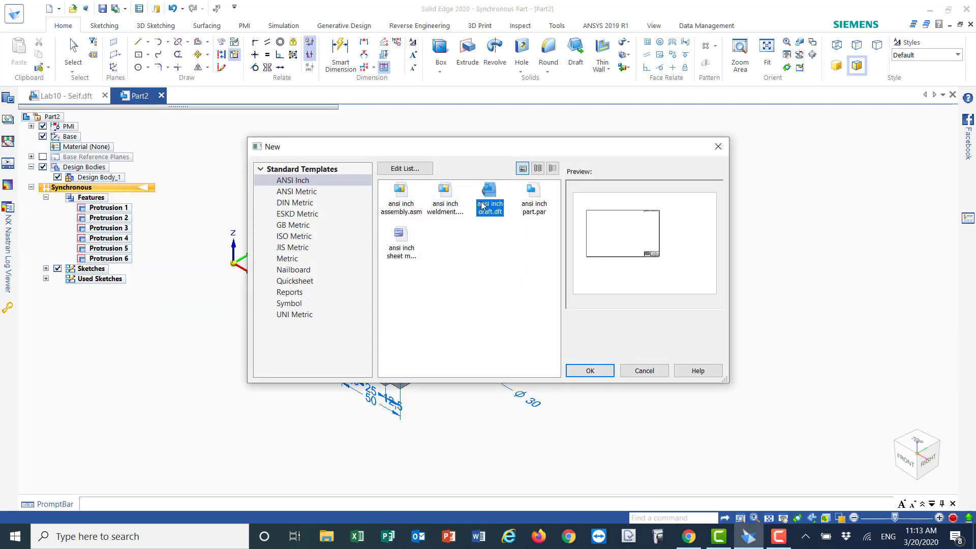
click(587, 371)
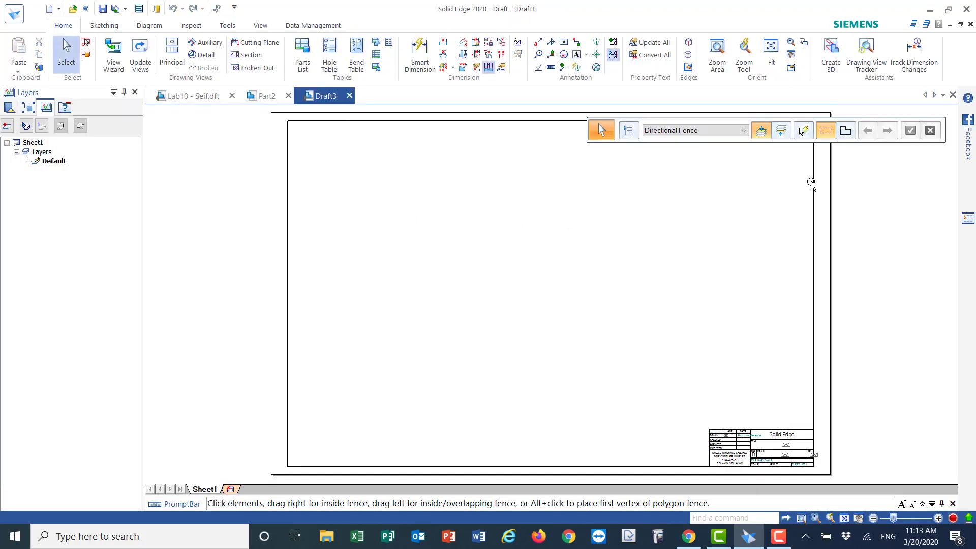
Set the drawing sheet's background to B-Sheet
click(110, 52)
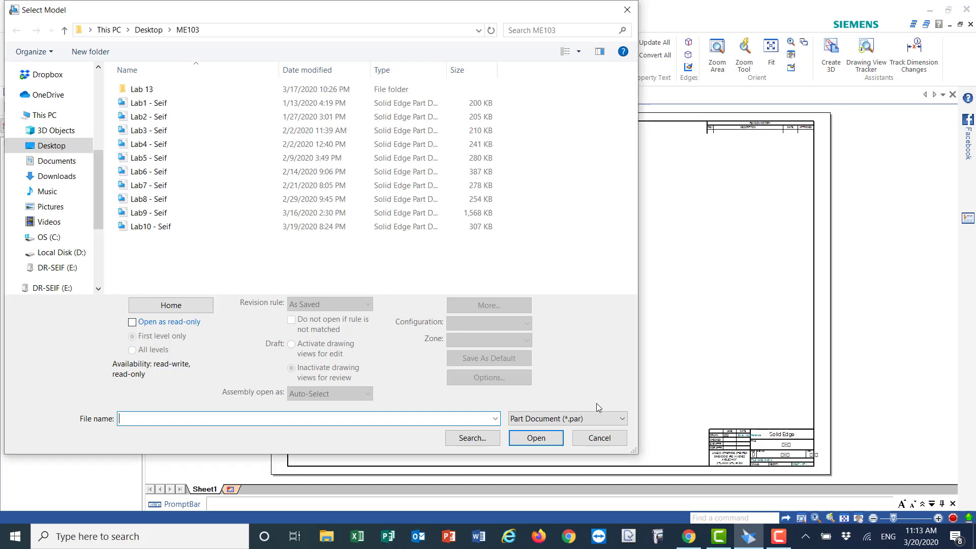
click(599, 437)
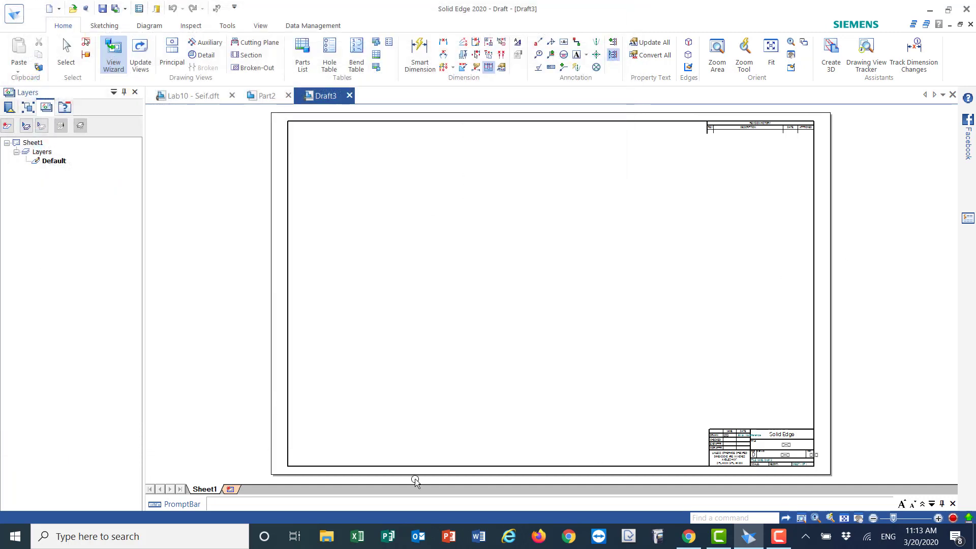
right_click(209, 491)
click(236, 469)
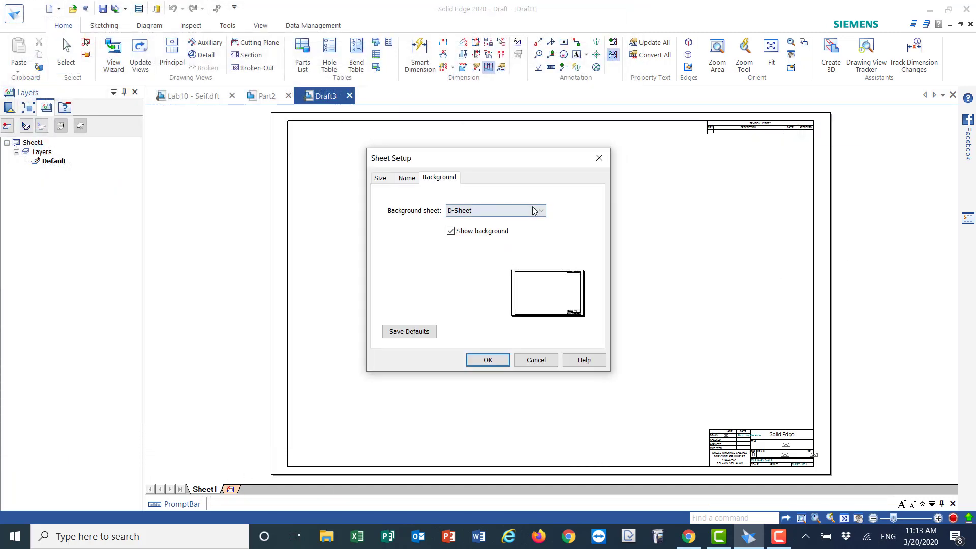
click(506, 211)
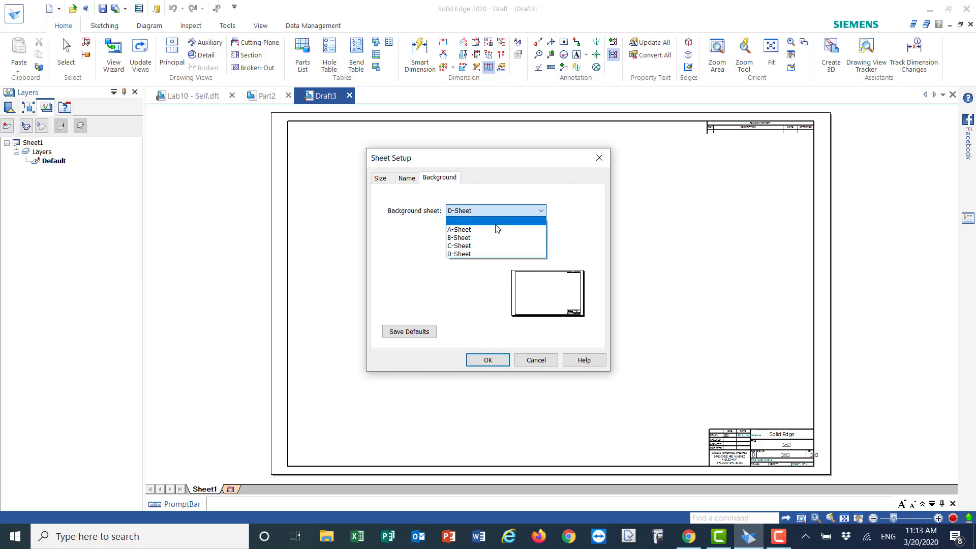
click(455, 238)
click(485, 360)
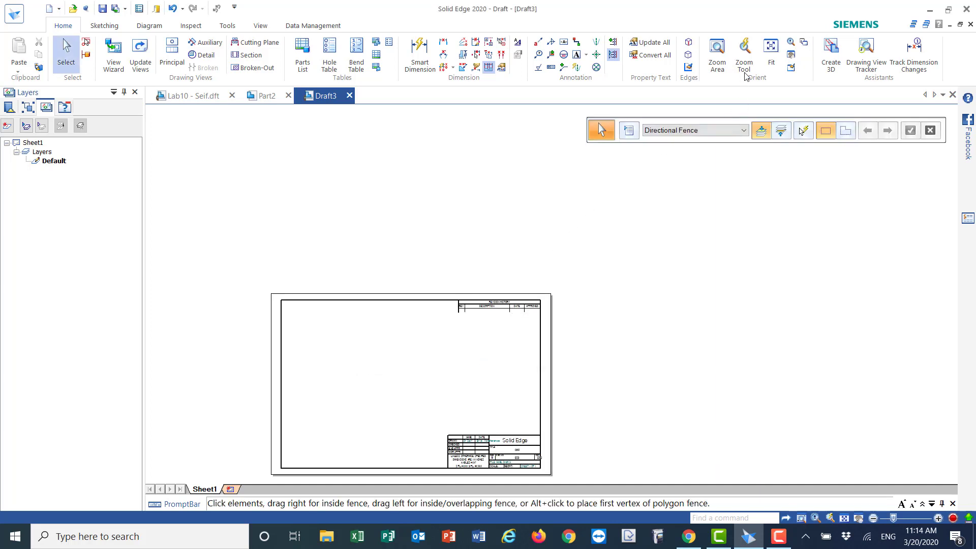
click(771, 50)
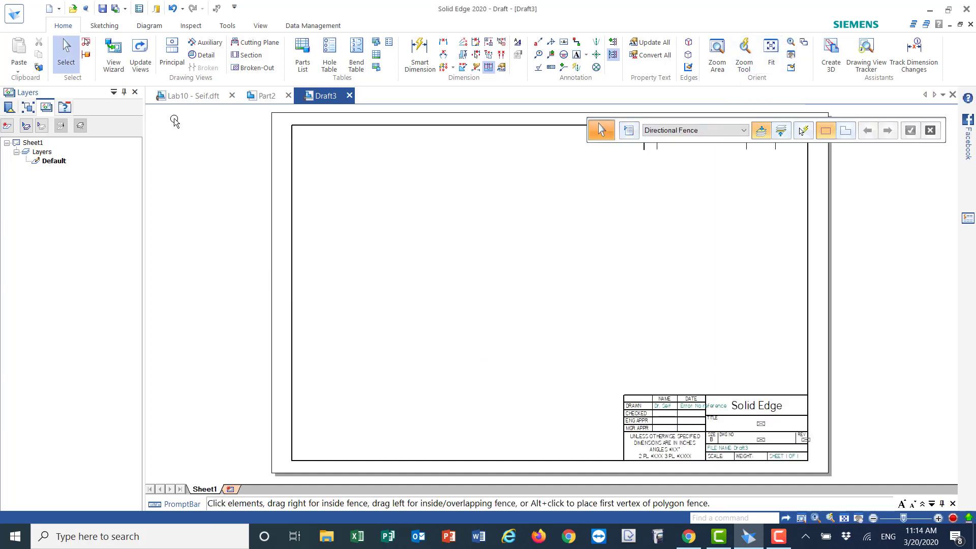
Place the front view of the saved Lab10 part in the lower left area of the sheet at 1:1 scale
click(114, 51)
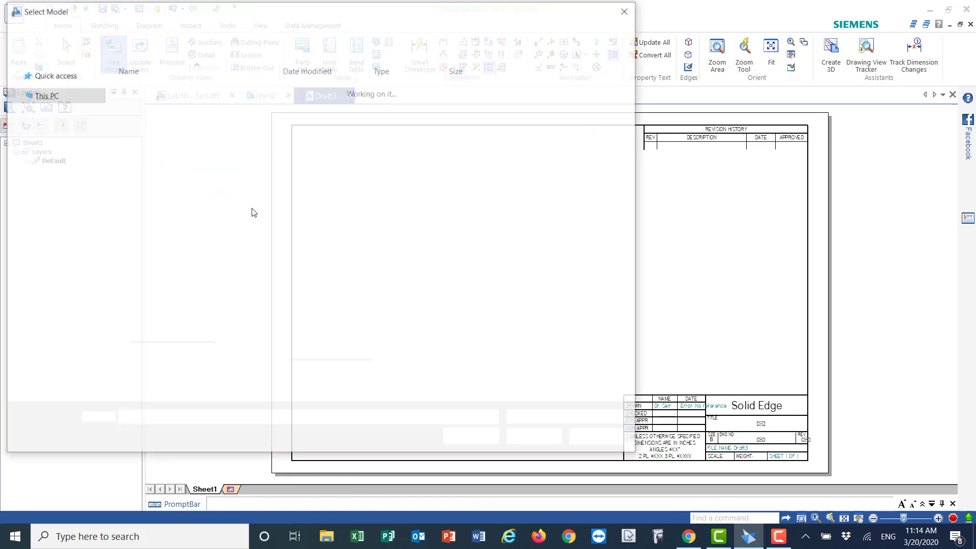
click(146, 212)
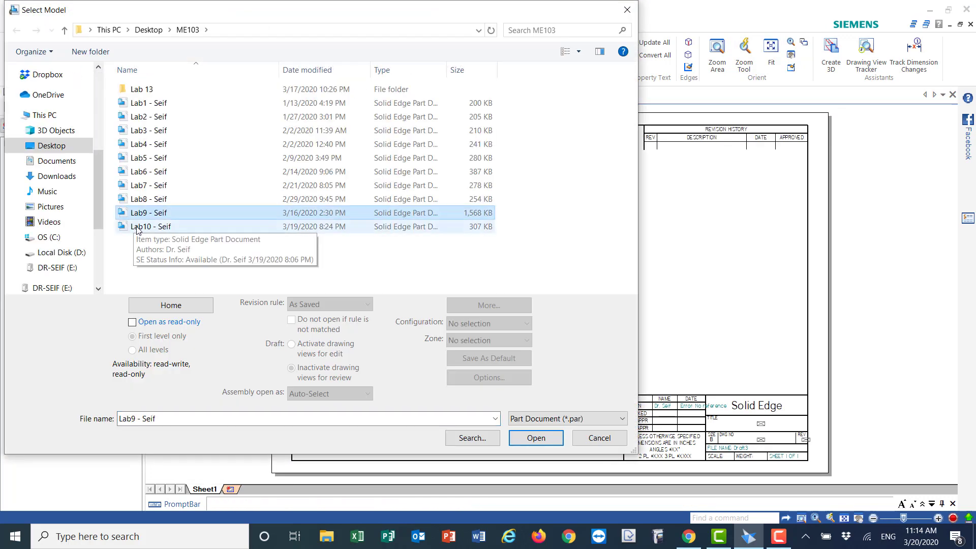
click(137, 227)
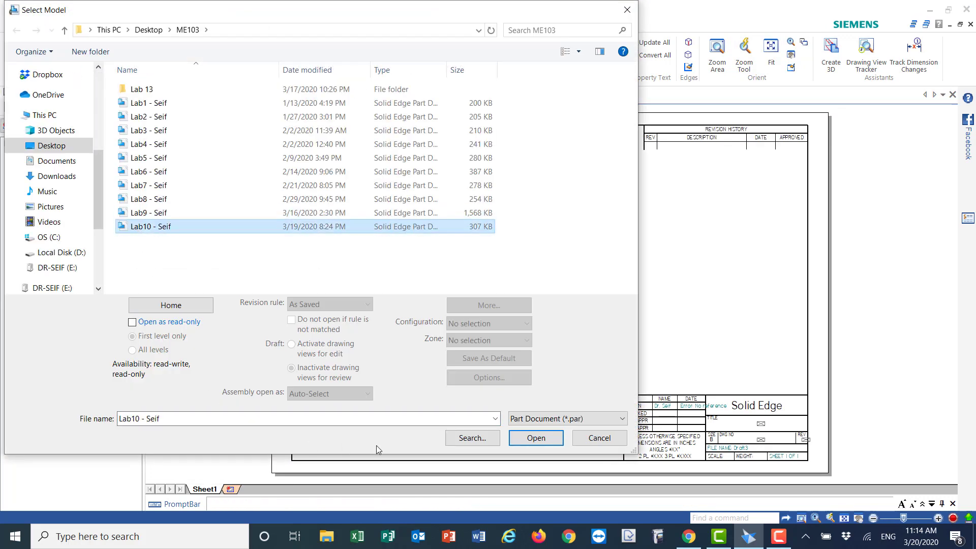
click(543, 438)
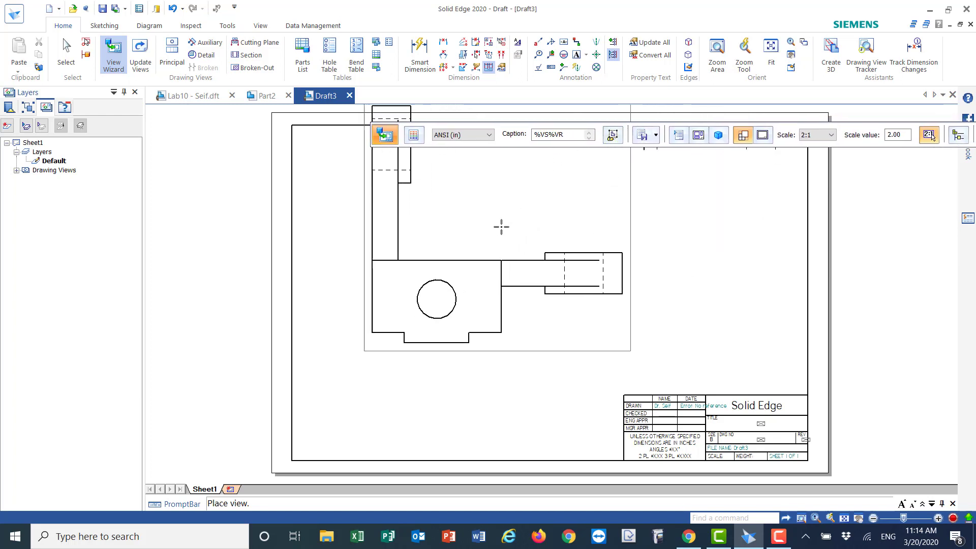
click(831, 135)
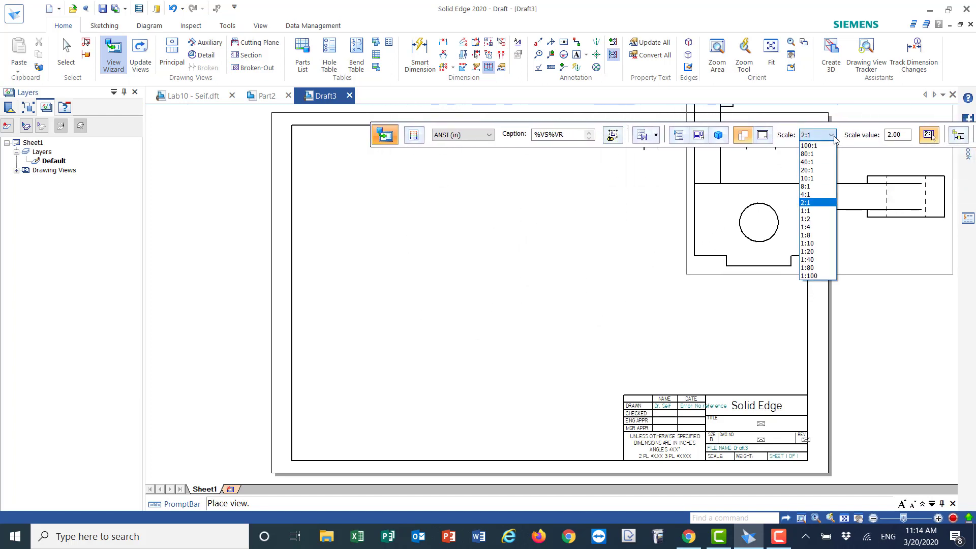
click(808, 214)
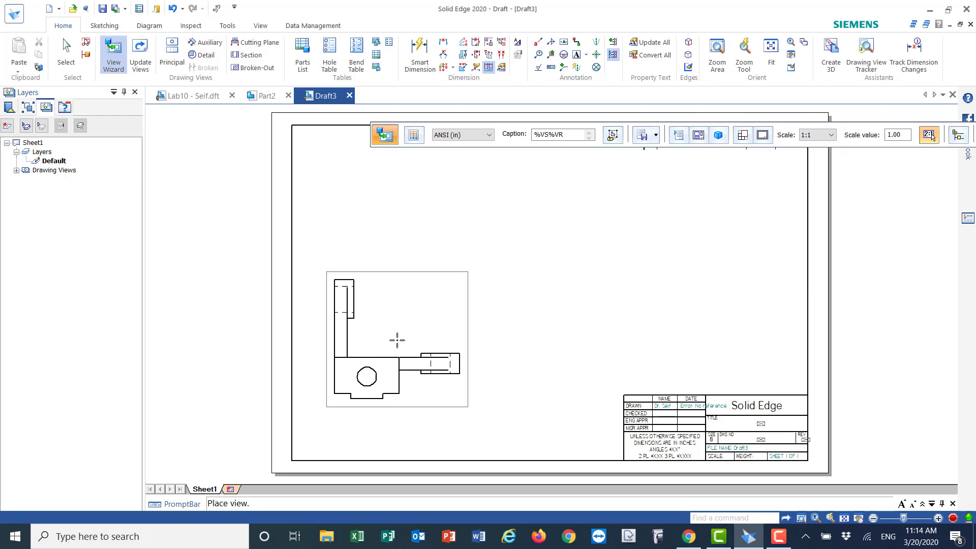
click(400, 346)
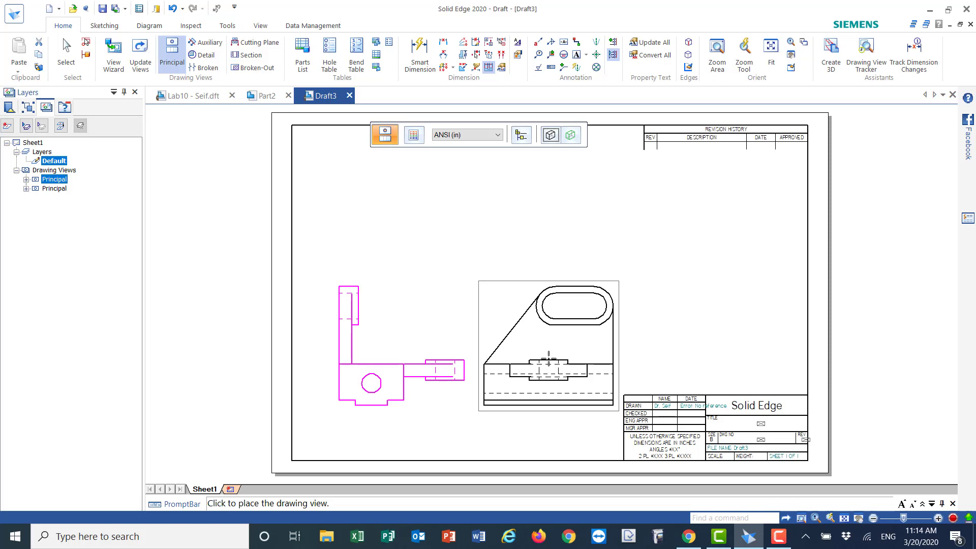
Place the right side, top and isometric views projected from the front view
click(549, 361)
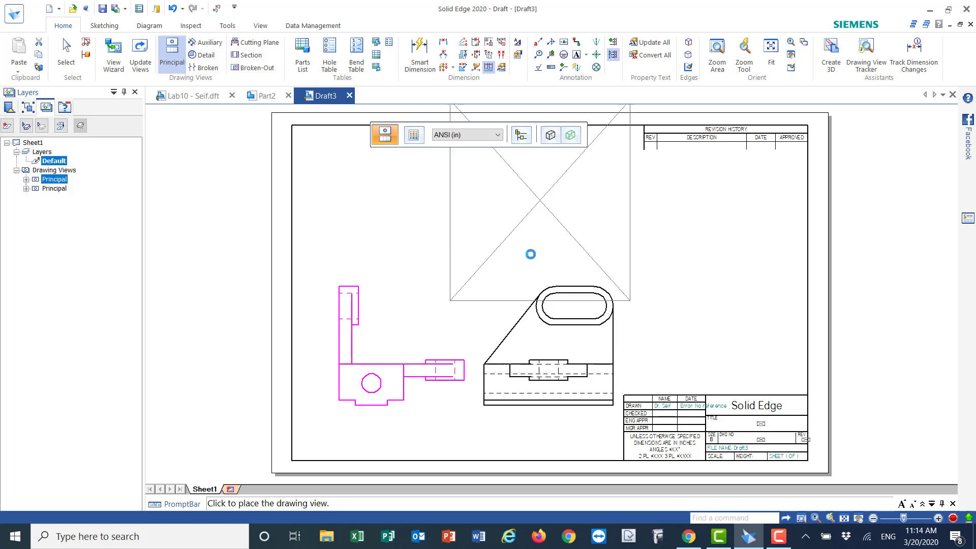
click(407, 200)
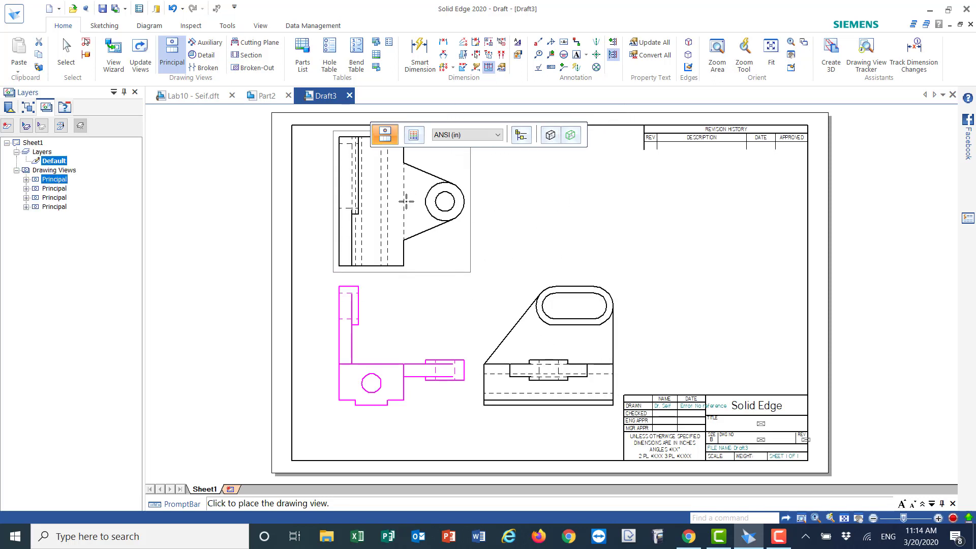
click(565, 213)
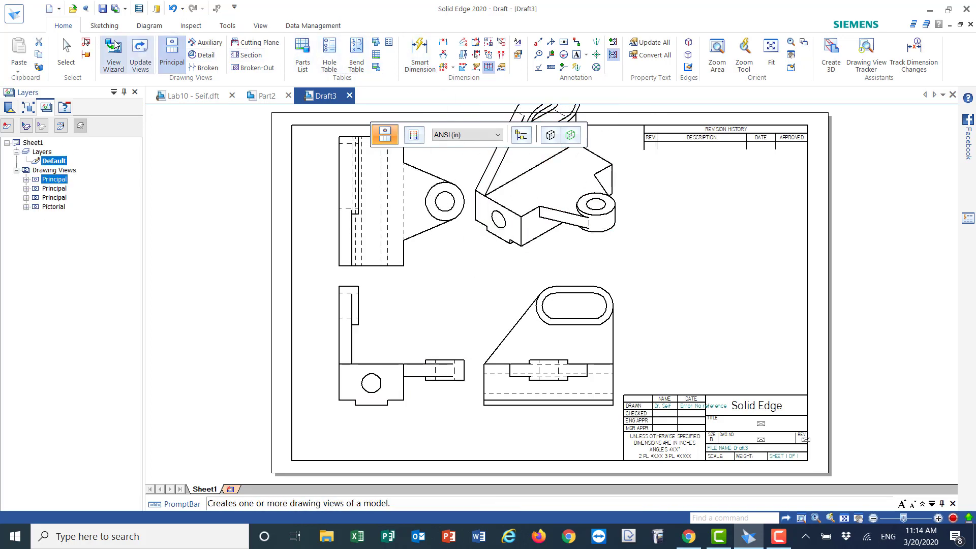
Move the isometric view to the sheet's upper right area and render it as Grayscale Shaded with Edges
click(66, 56)
drag(526, 179, 710, 248)
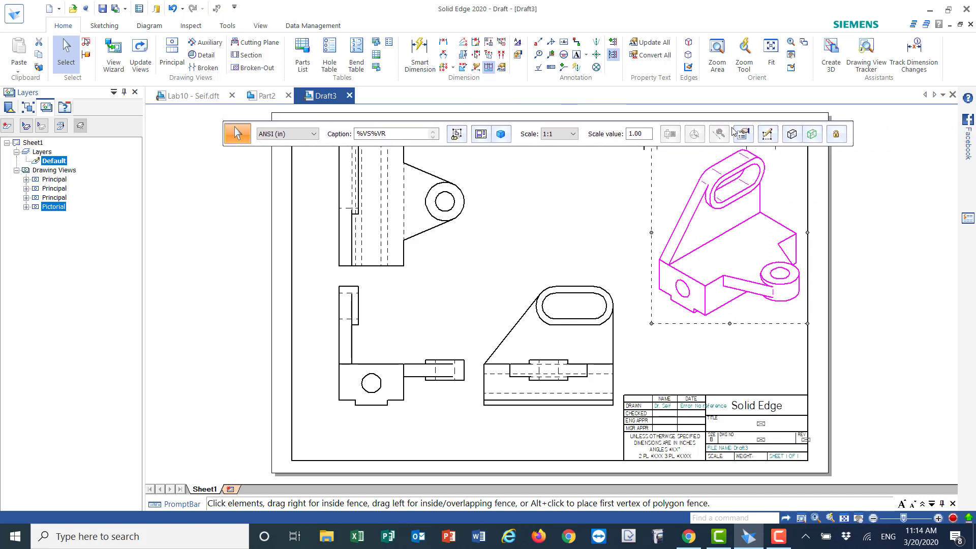
click(796, 136)
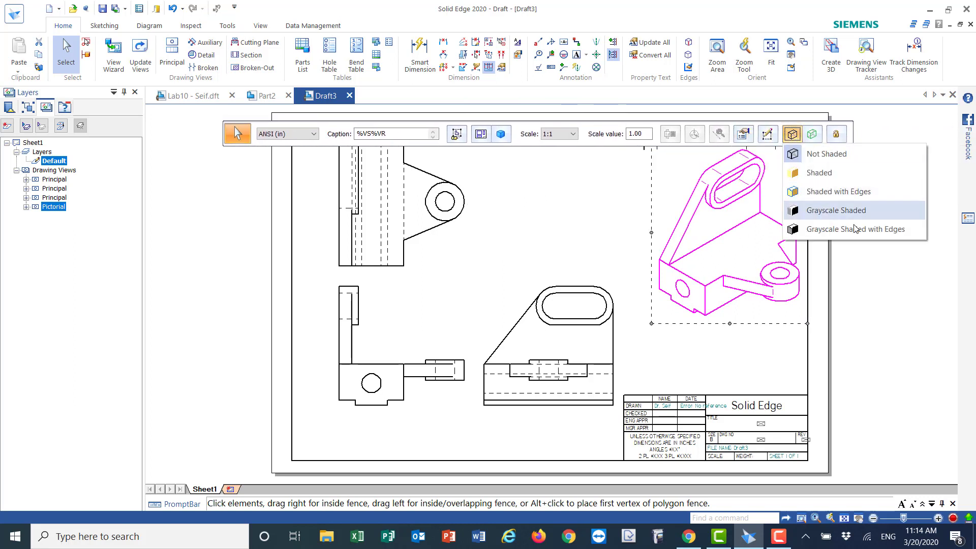
click(828, 232)
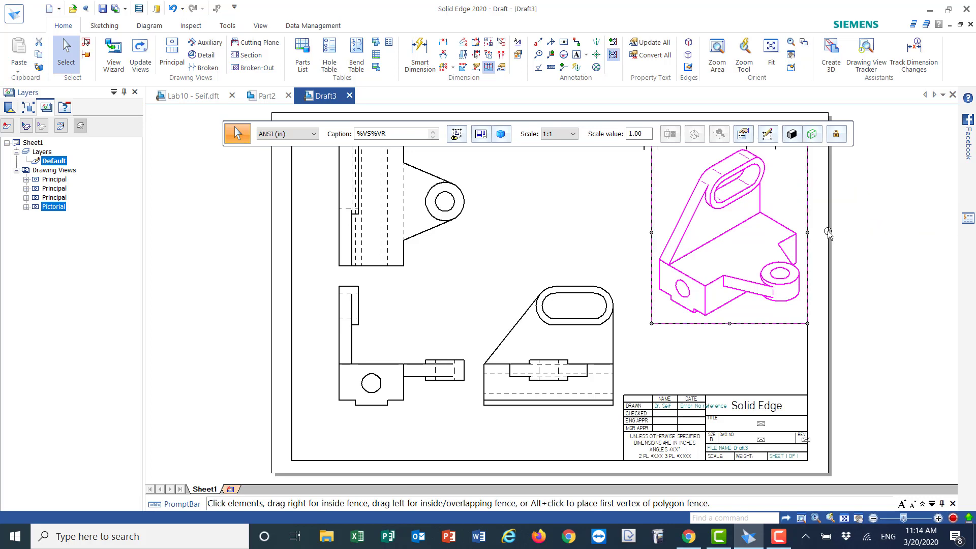
right_click(709, 244)
click(740, 375)
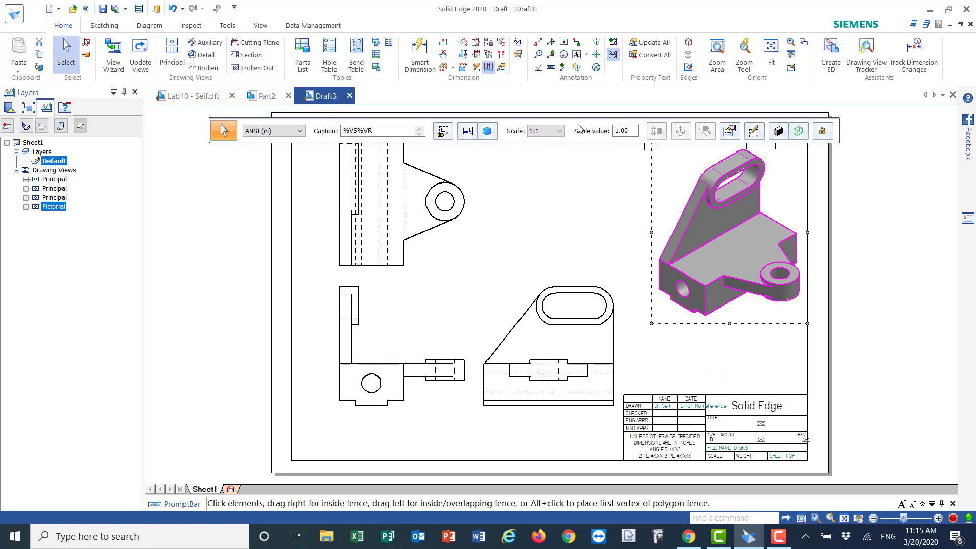
Dimension the block's outer vertical edge beside the front view, using the ANSI (mm) dimension style and a 1.75 scale
drag(574, 126, 715, 91)
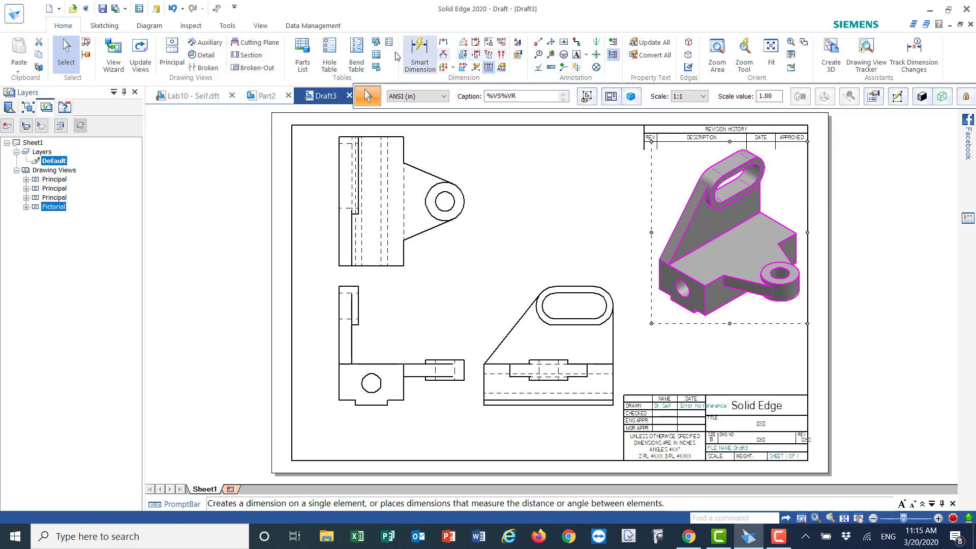
click(427, 50)
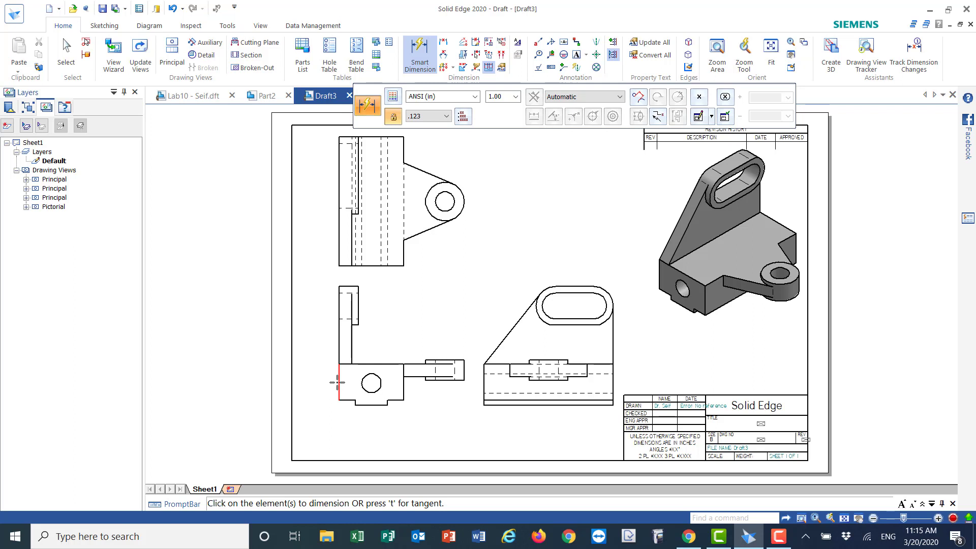
click(338, 382)
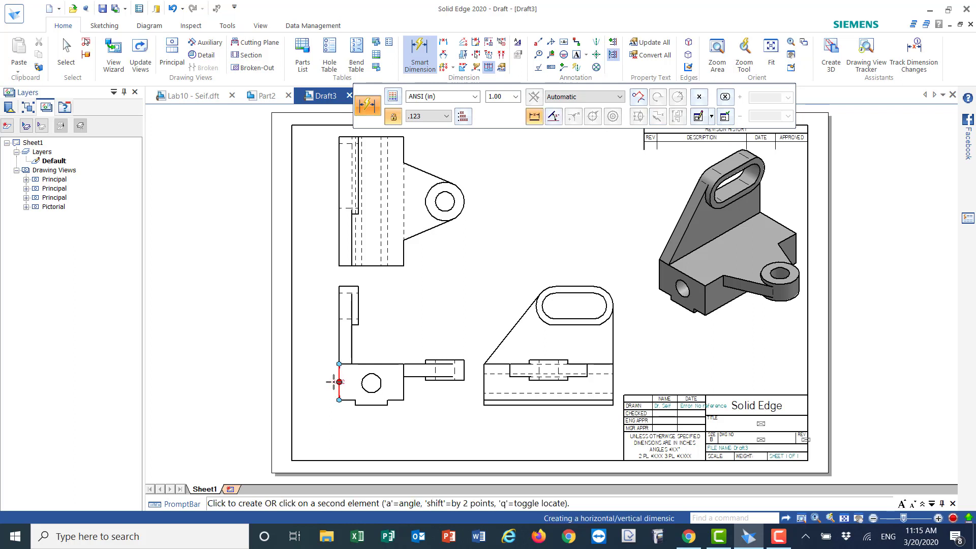
right_click(306, 378)
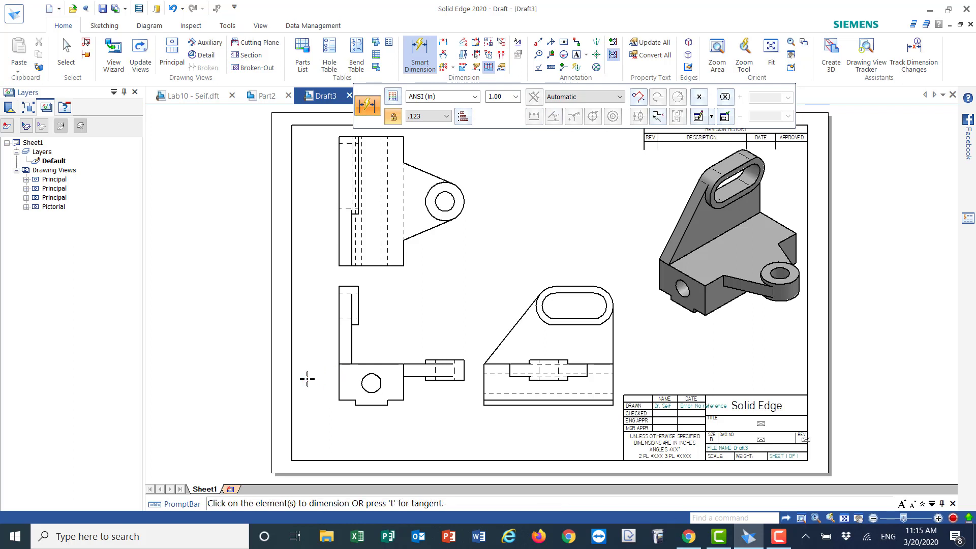
click(467, 98)
click(432, 140)
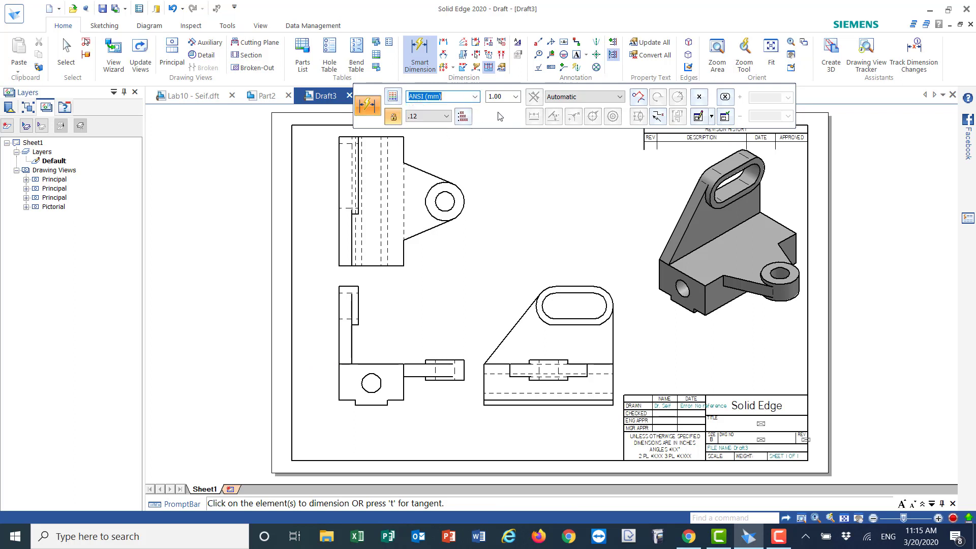
click(515, 97)
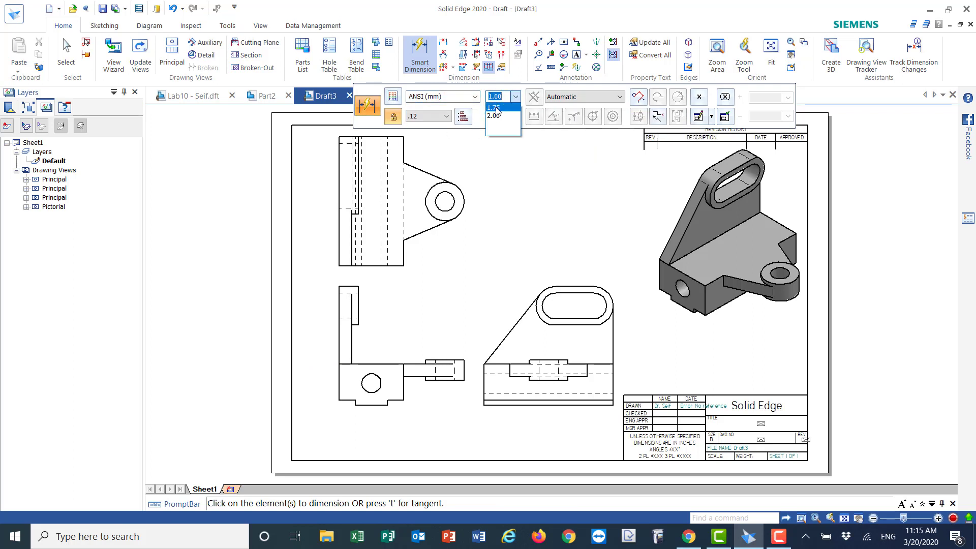
click(496, 108)
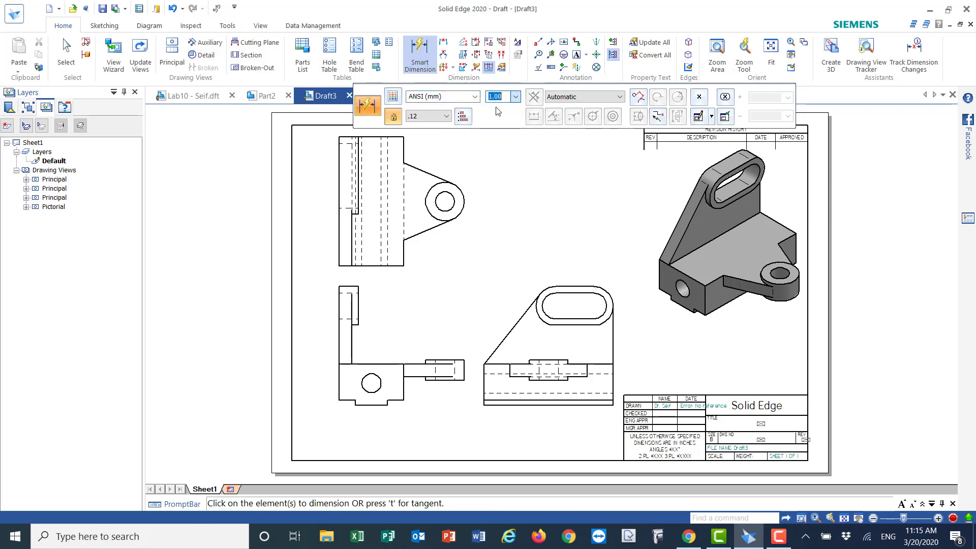
click(339, 379)
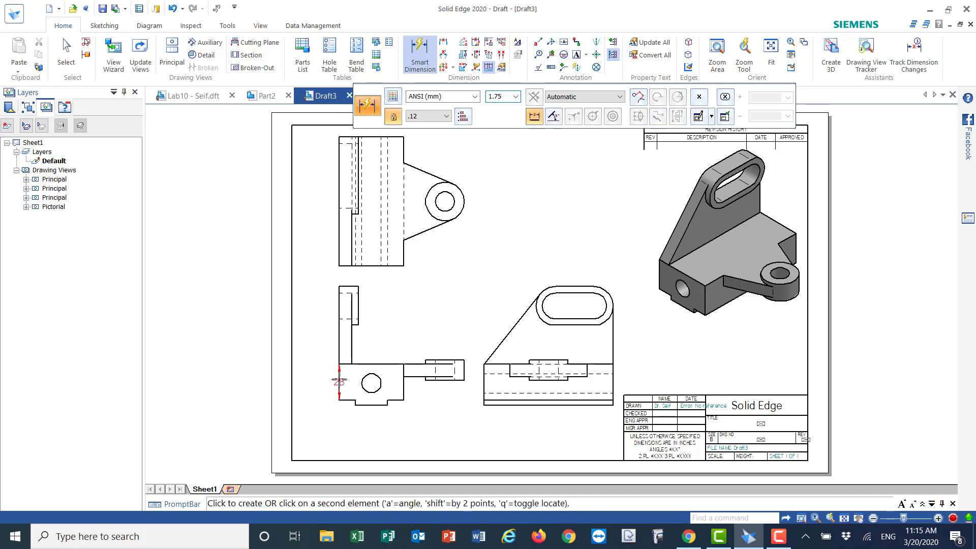
click(303, 380)
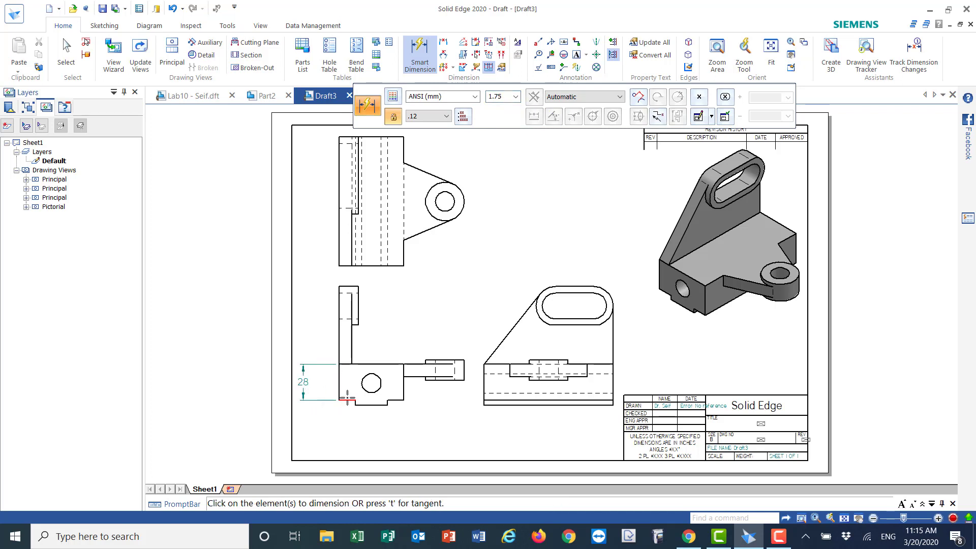
Dimension the width of the block's bottom tab below the front view and the height of the side boss on its outer edge
click(374, 405)
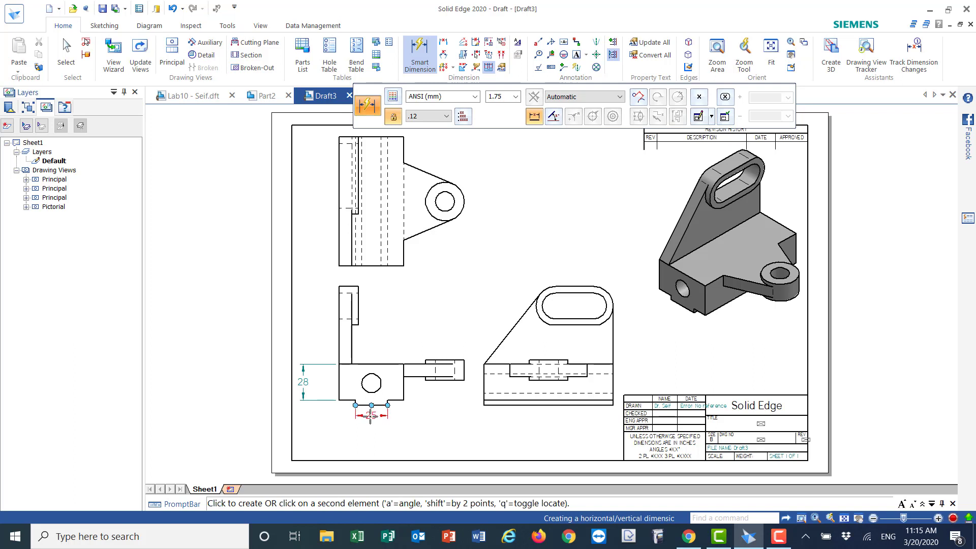
click(371, 423)
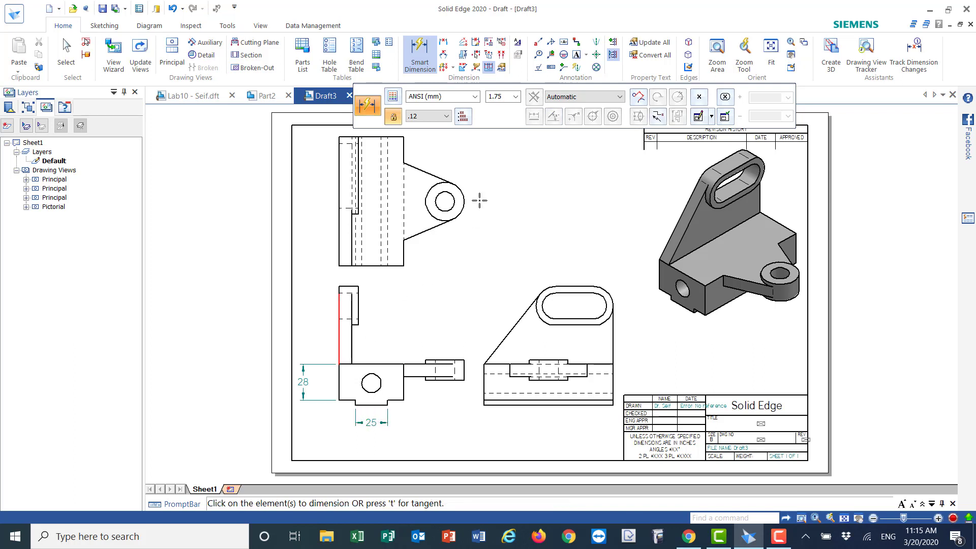
click(463, 369)
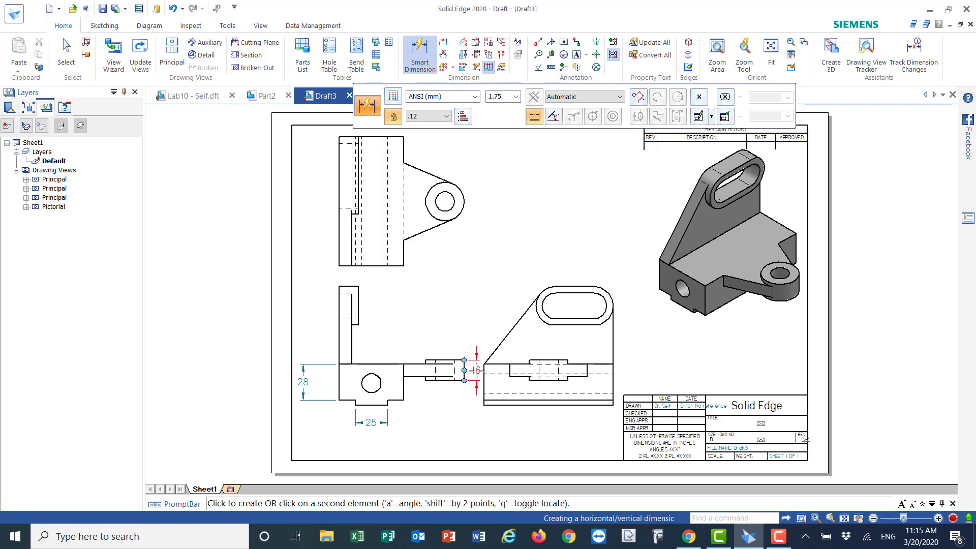
click(475, 369)
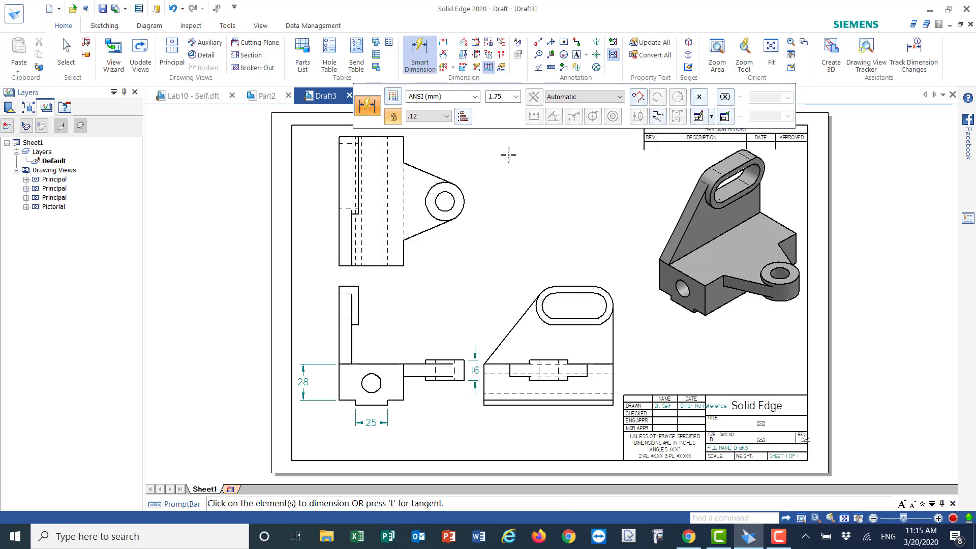
Dimension the diameters of the boss's outer circle and its inner hole in the top view, with both callouts beside it
click(463, 192)
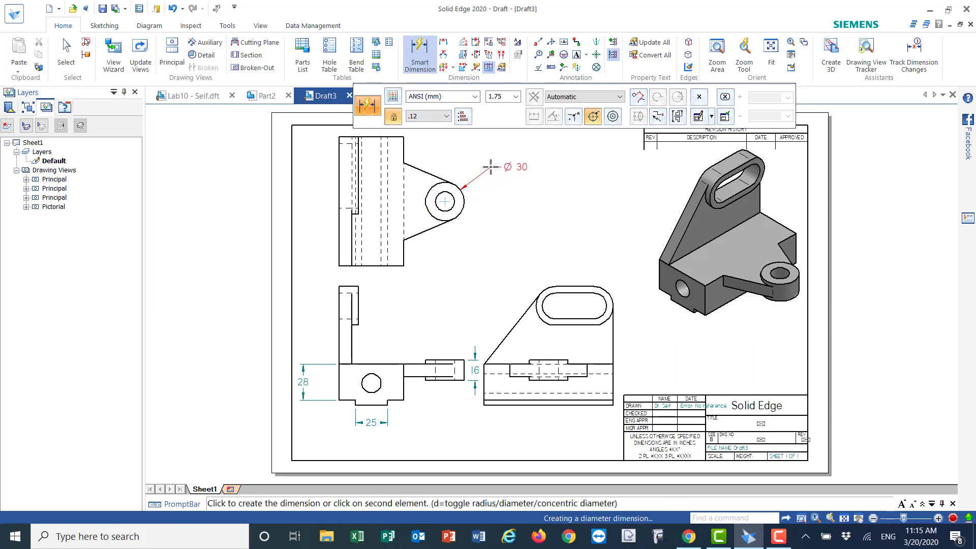
click(491, 167)
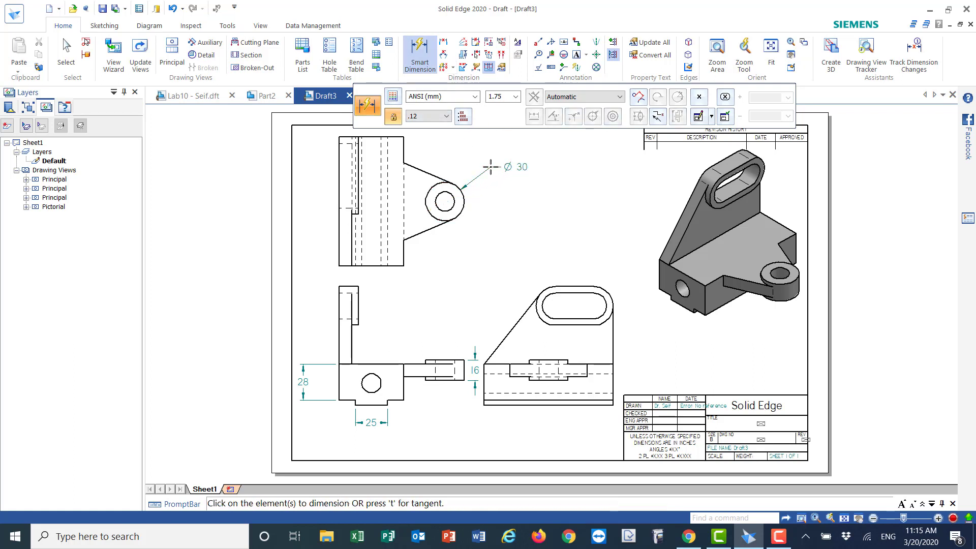
click(454, 205)
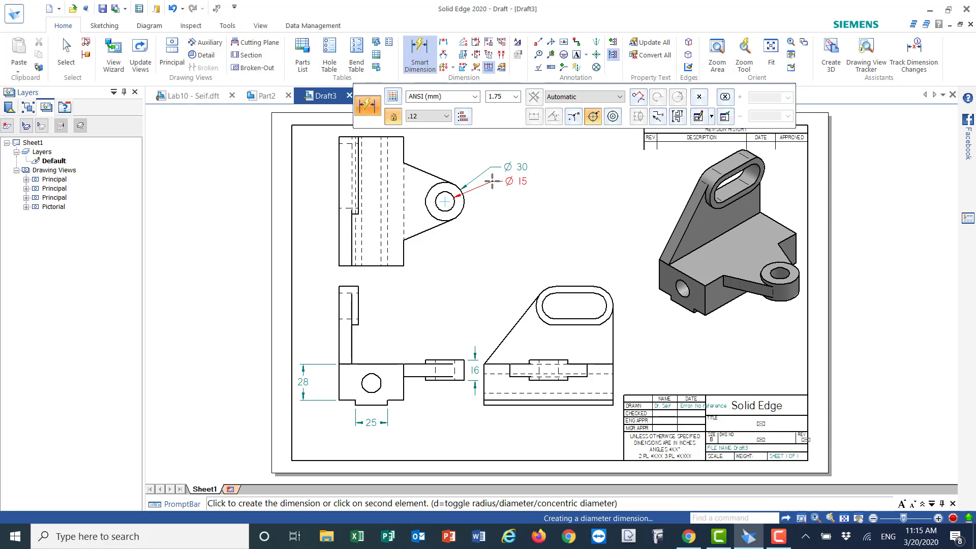
click(492, 181)
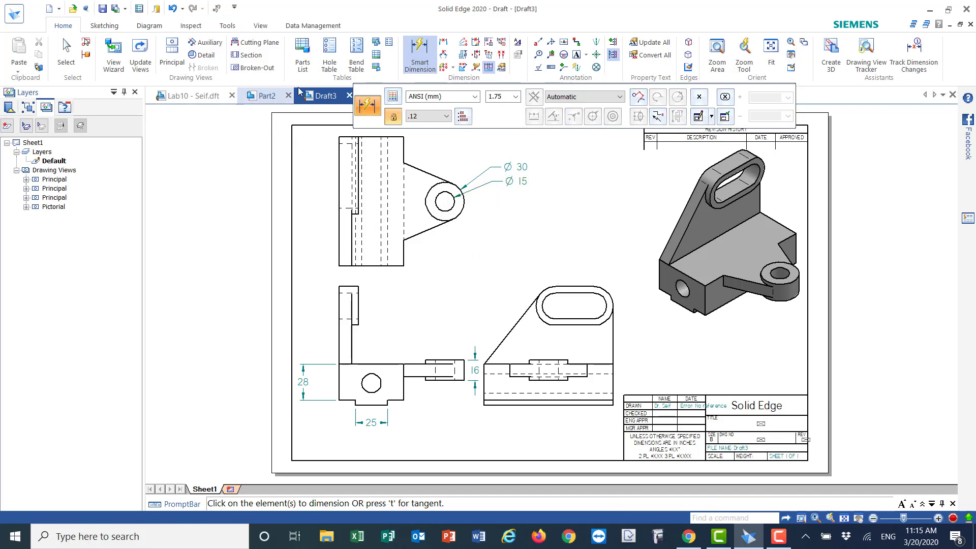
In the top view, dimension the boss centre vertically to the arm's lower corner and horizontally to the block's adjacent edge
click(444, 45)
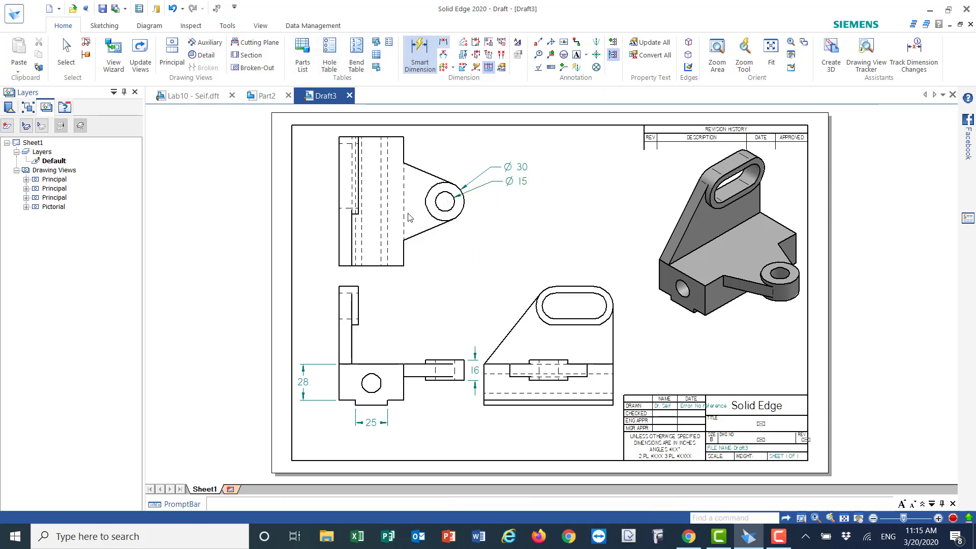
click(404, 240)
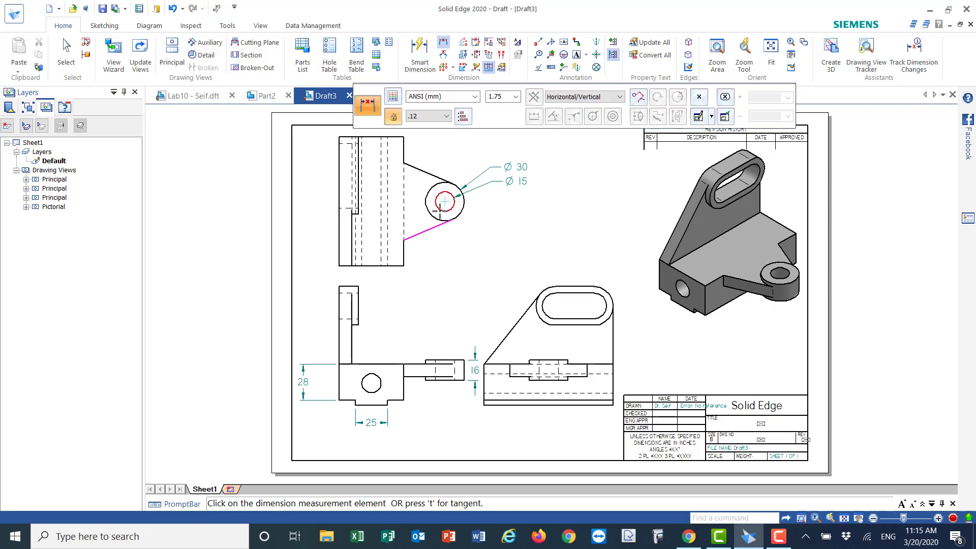
click(459, 207)
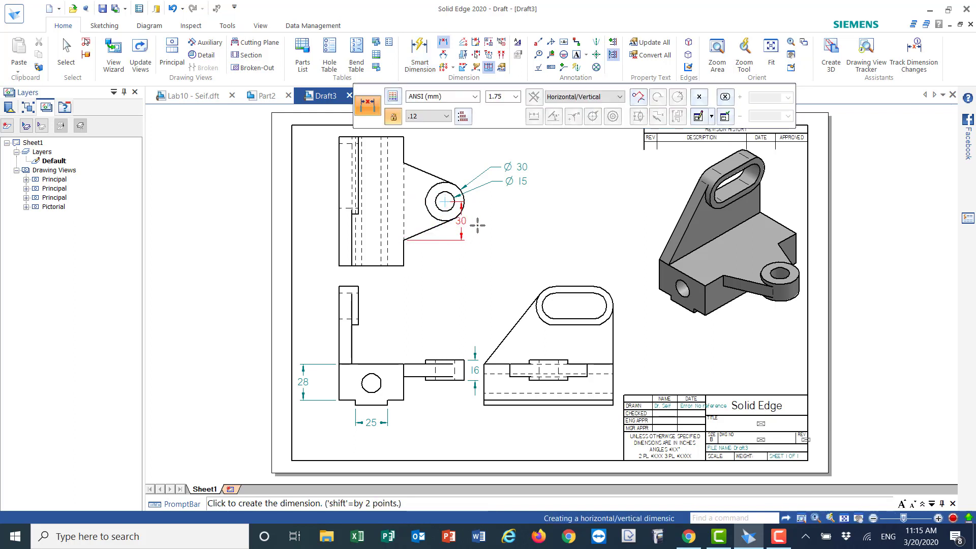
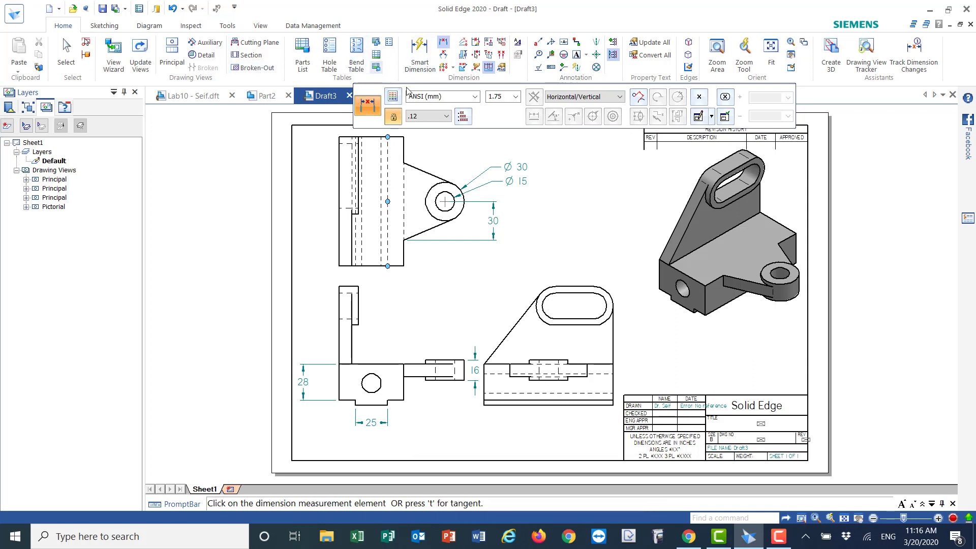
click(443, 42)
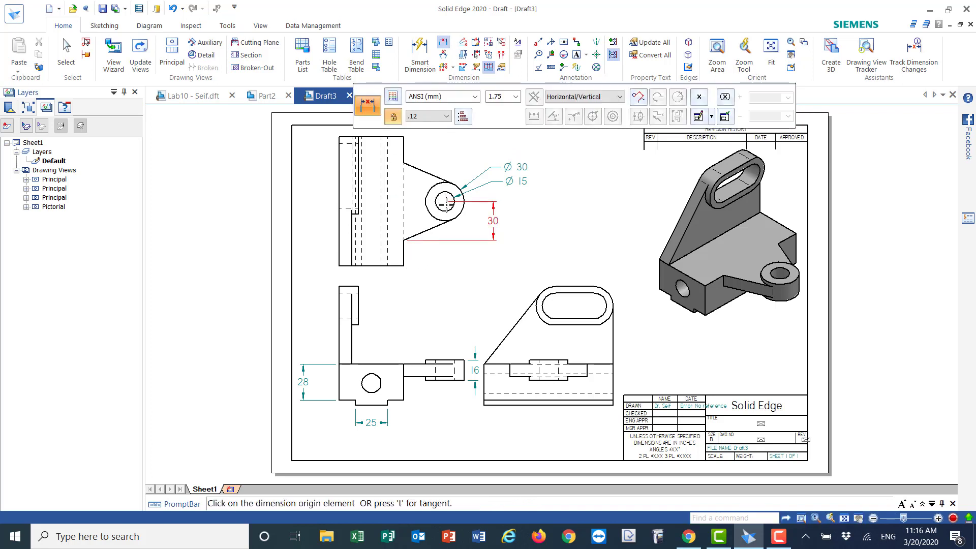
click(445, 202)
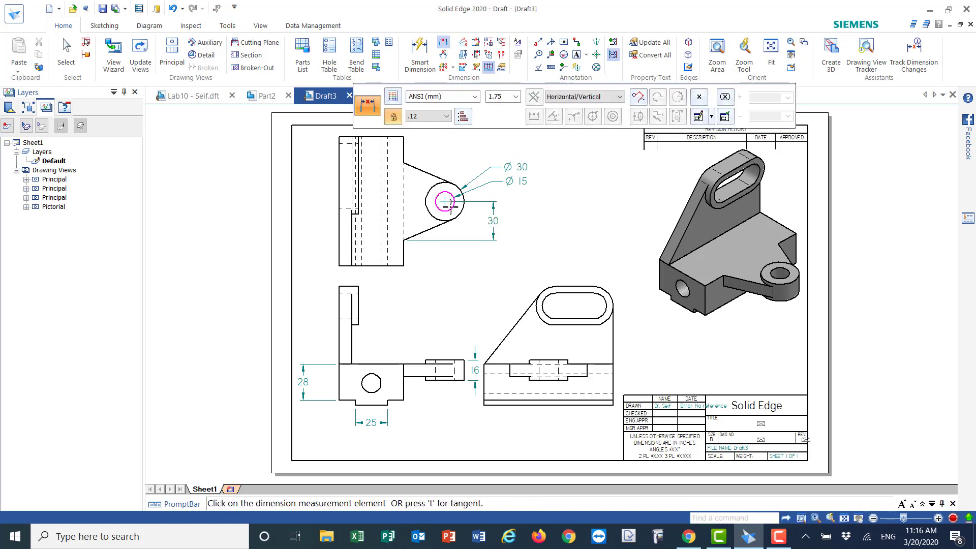
click(404, 261)
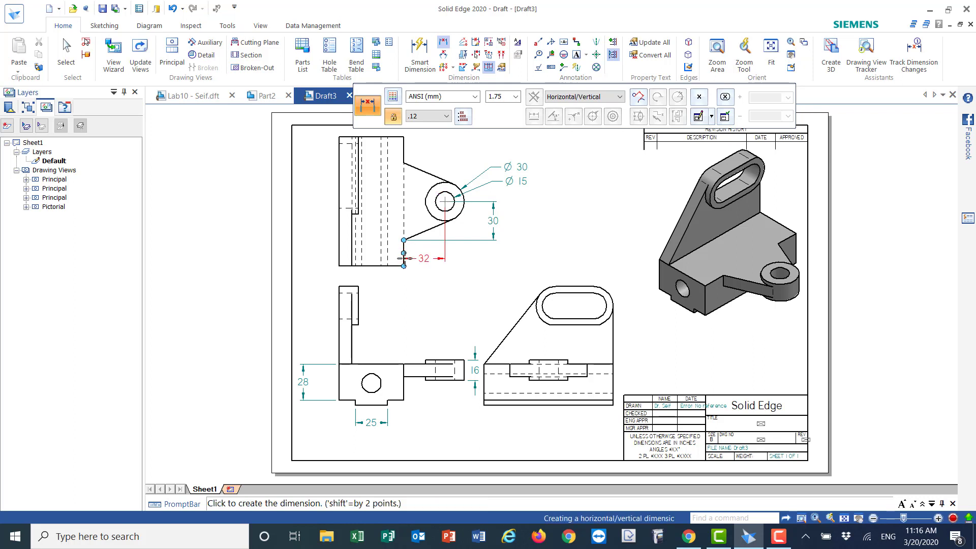
click(412, 282)
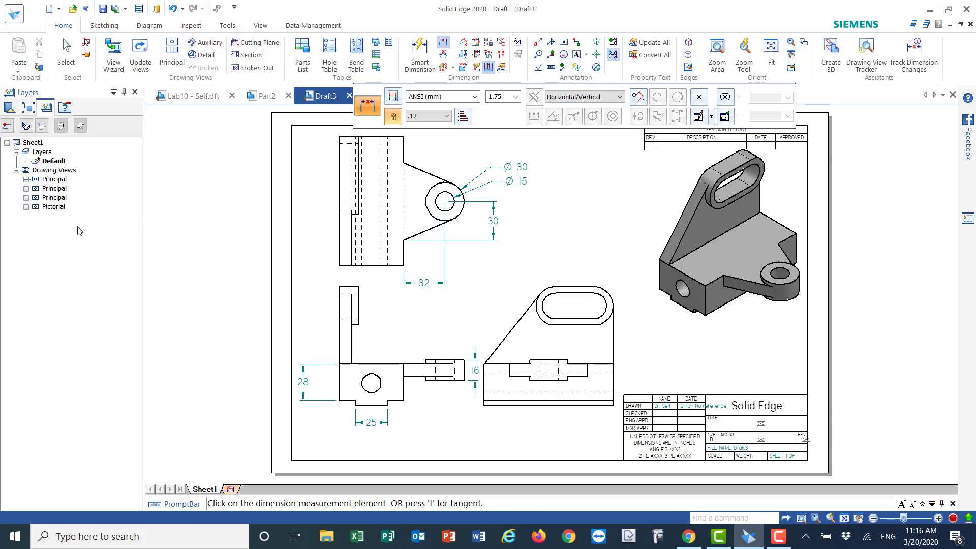
Dimension the top edge of the upright in the front view and the block's full bottom length in the right side view
click(343, 286)
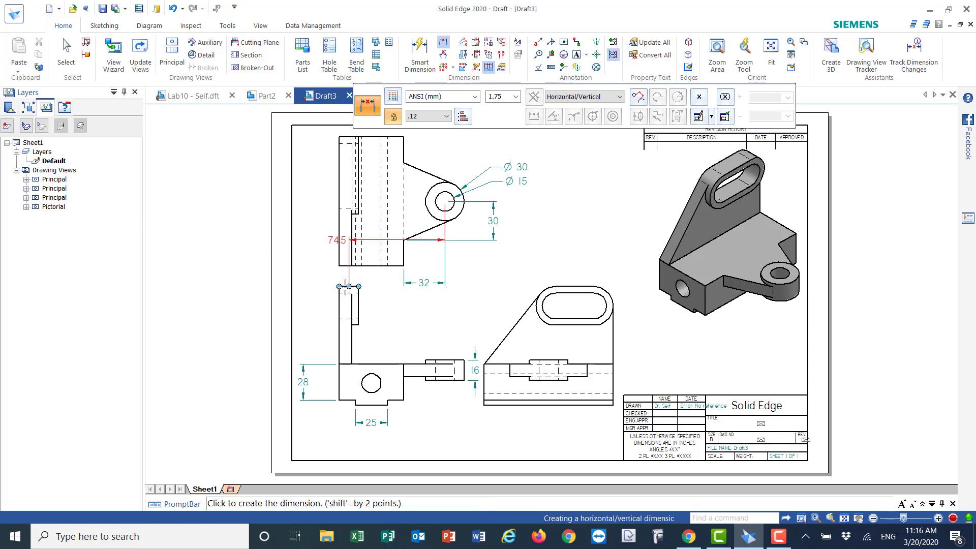
right_click(343, 278)
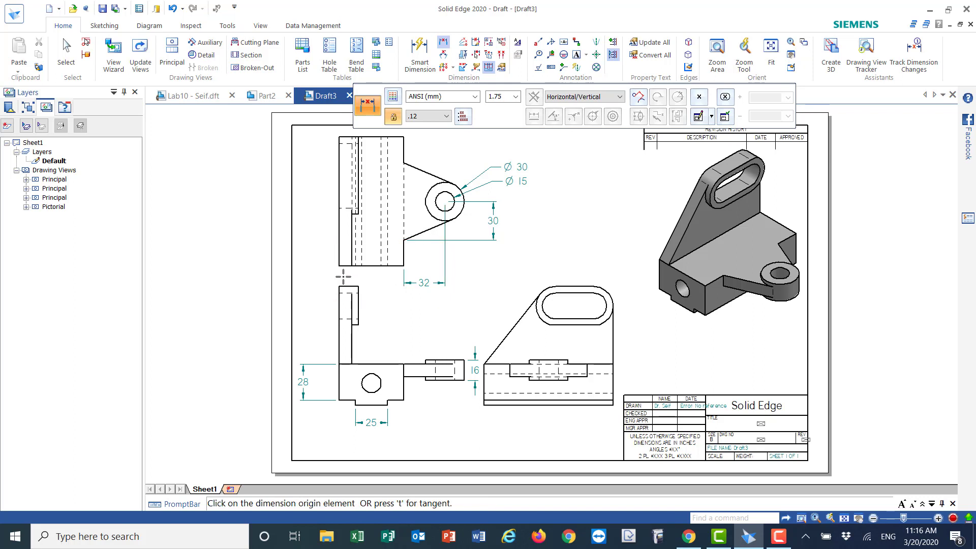
click(421, 48)
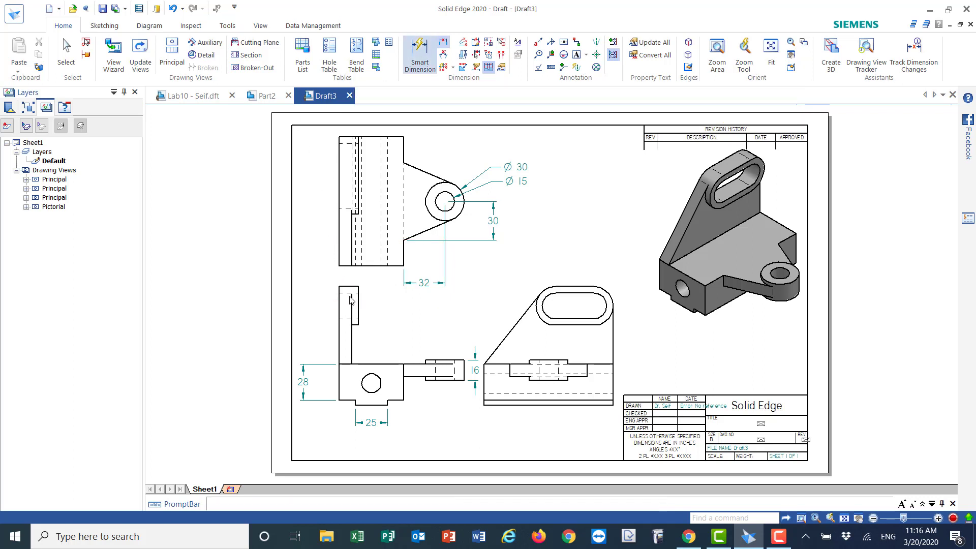
click(349, 286)
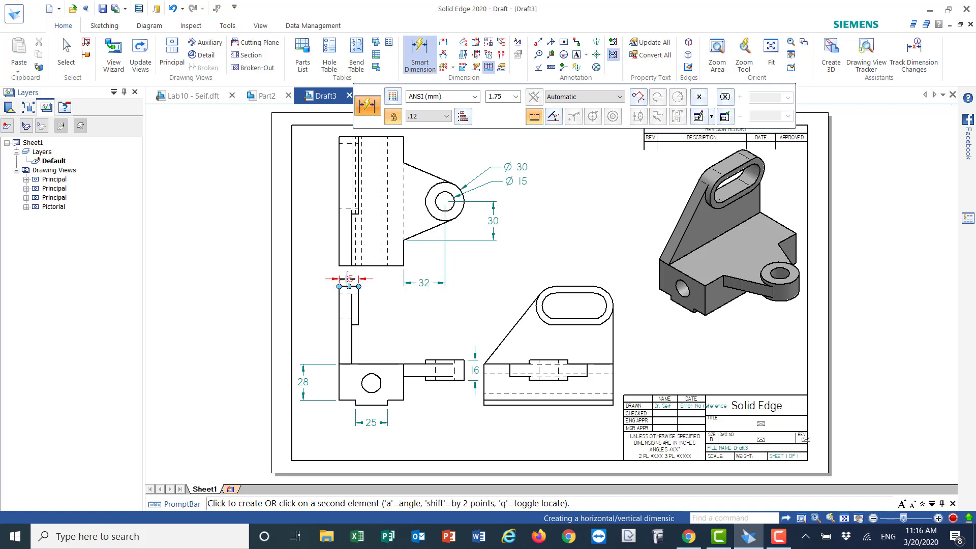
click(348, 276)
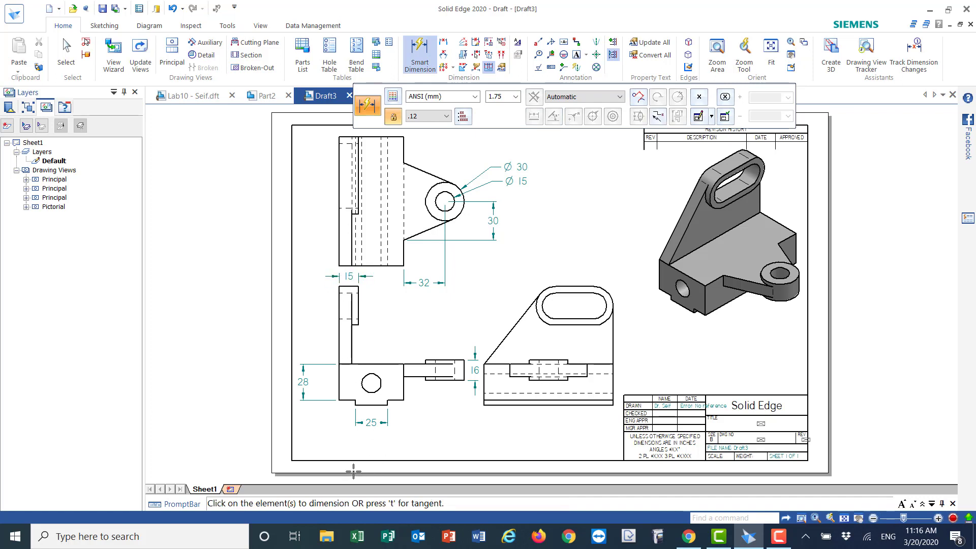
click(549, 405)
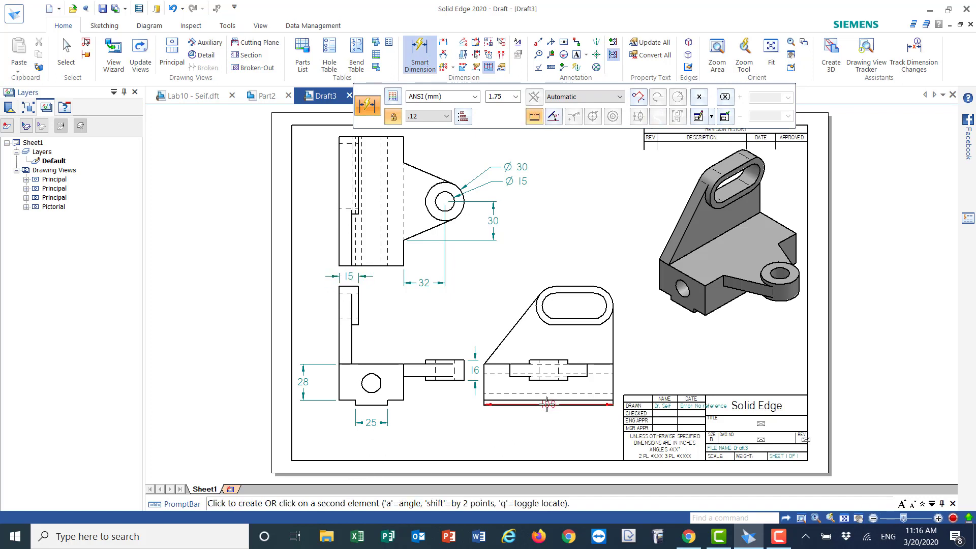
click(545, 430)
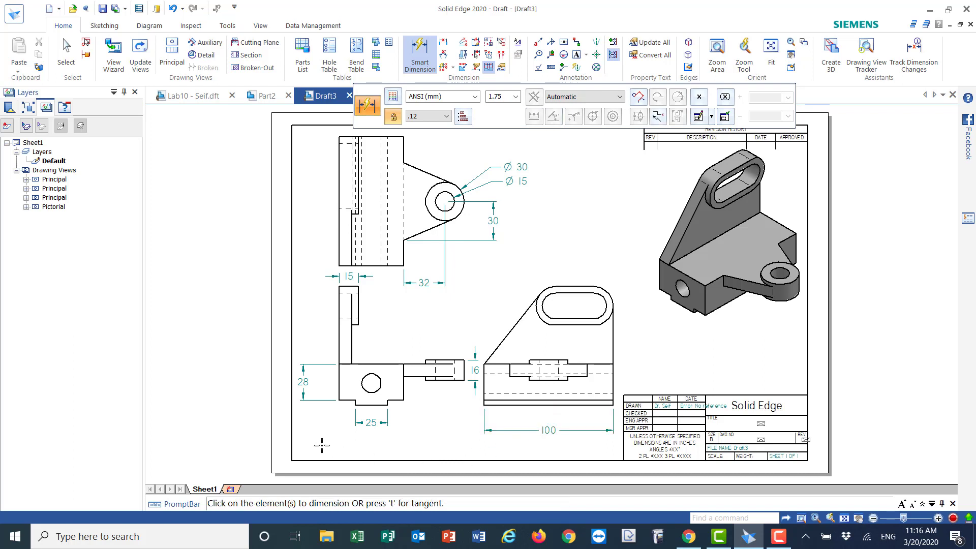
Dimension the distance between the block's two vertical edges in the front view, placing it below the tab width dimension
click(443, 43)
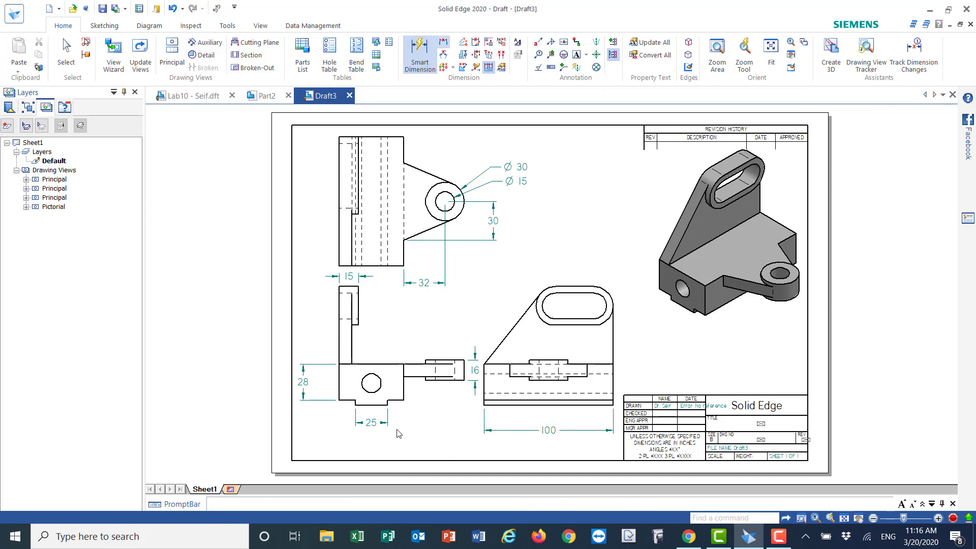
click(404, 386)
click(339, 387)
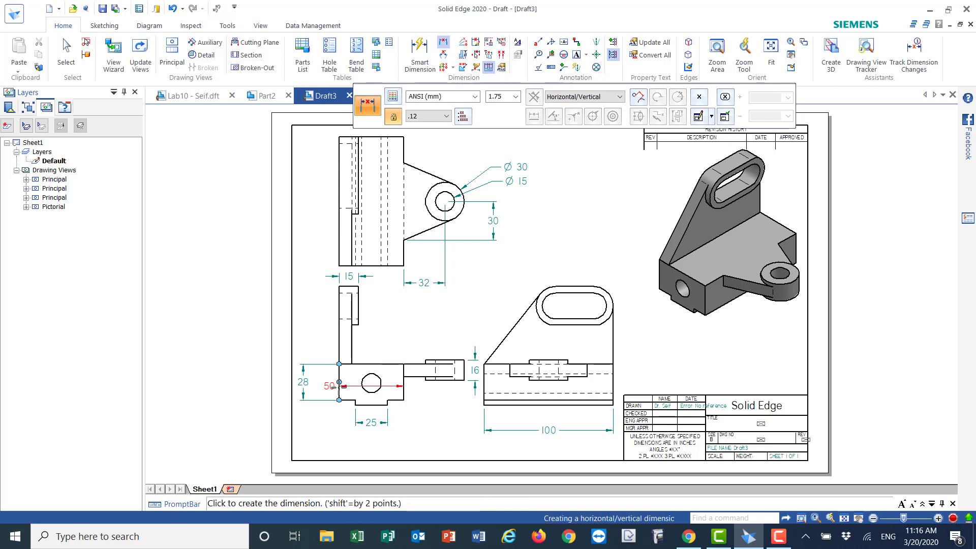
click(343, 438)
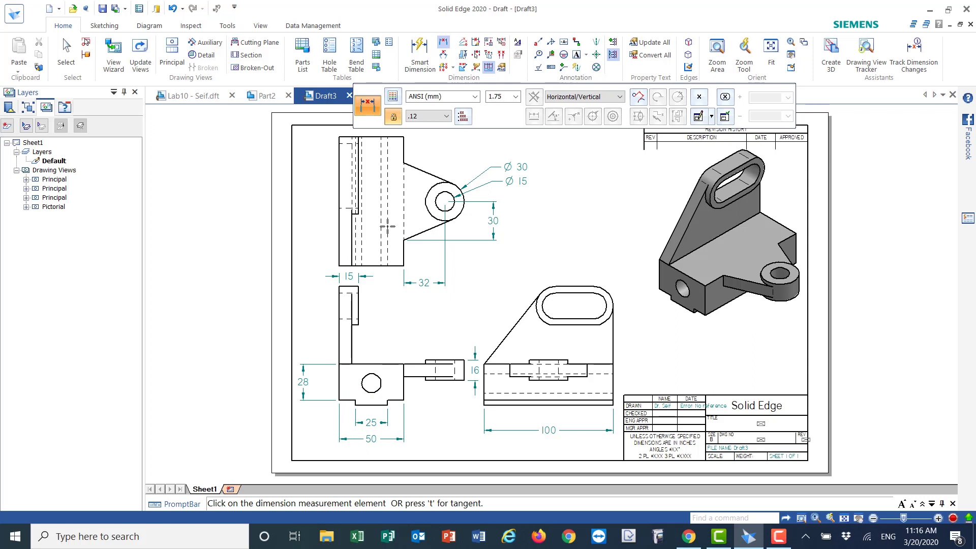
Dimension the vertical distance between the block's underside and the bottom edge of its tab in the front view
click(443, 44)
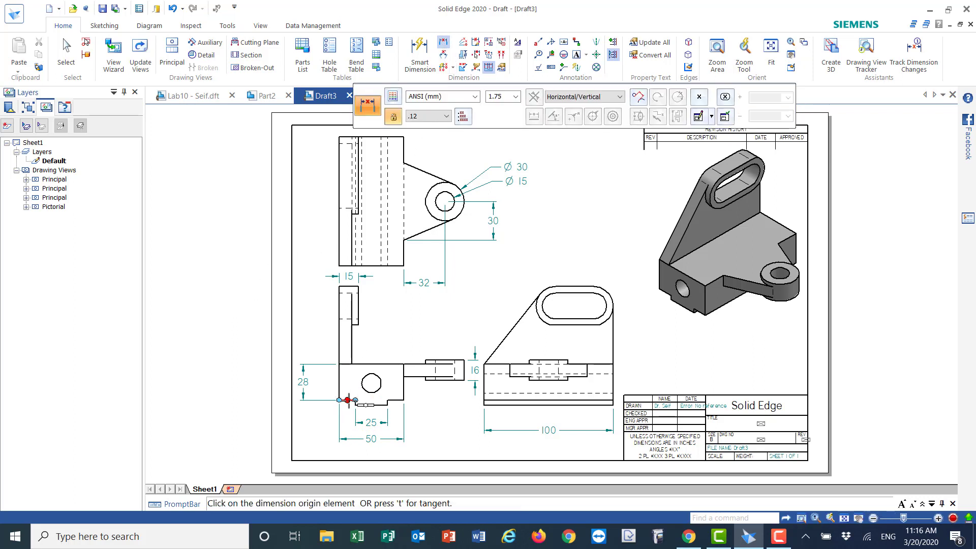
click(348, 400)
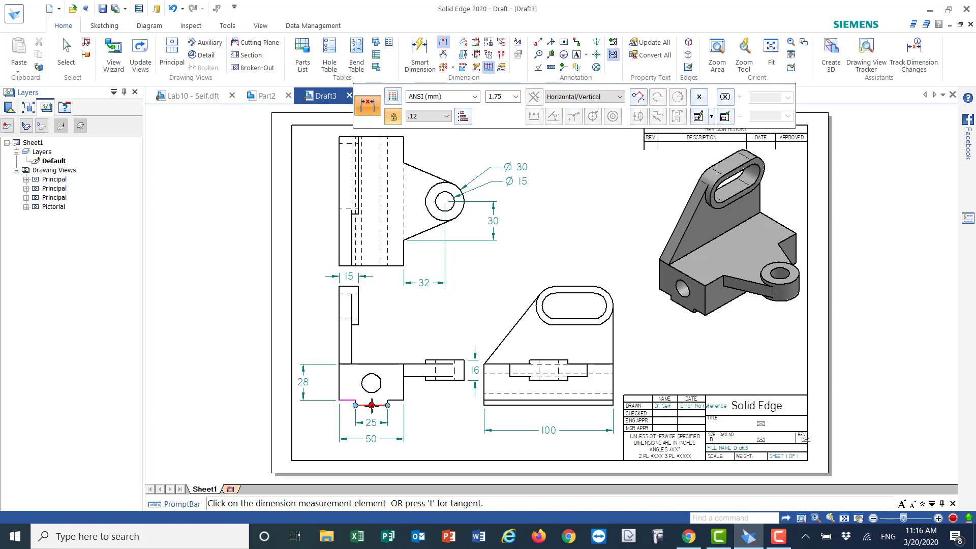
click(371, 405)
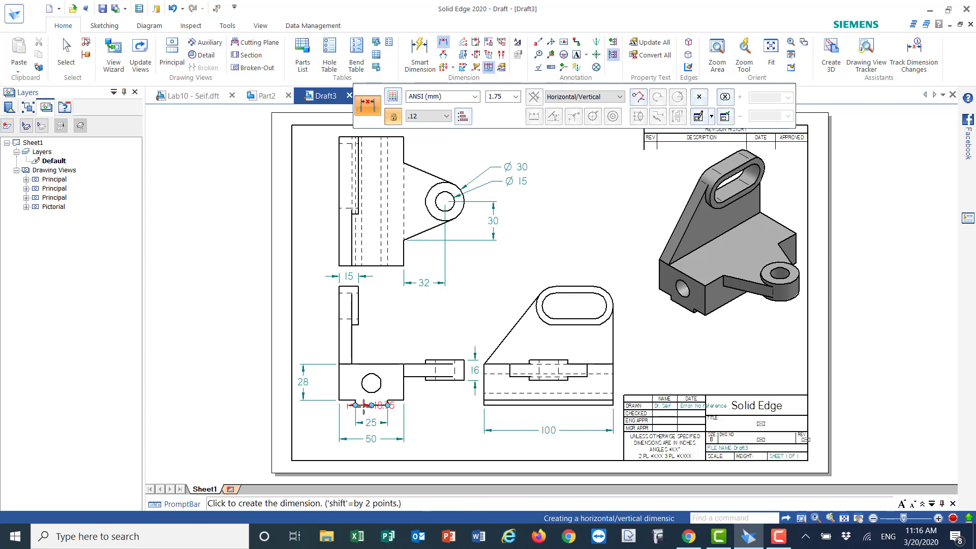
click(321, 405)
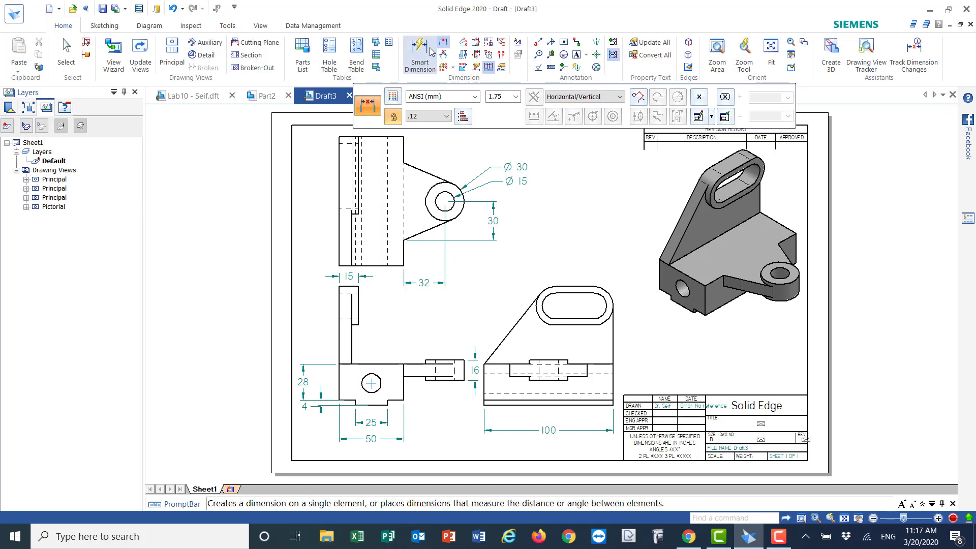
Dimension the vertical distance from the block's hole centre to its top edge in the front view, placing it beside the block
click(445, 42)
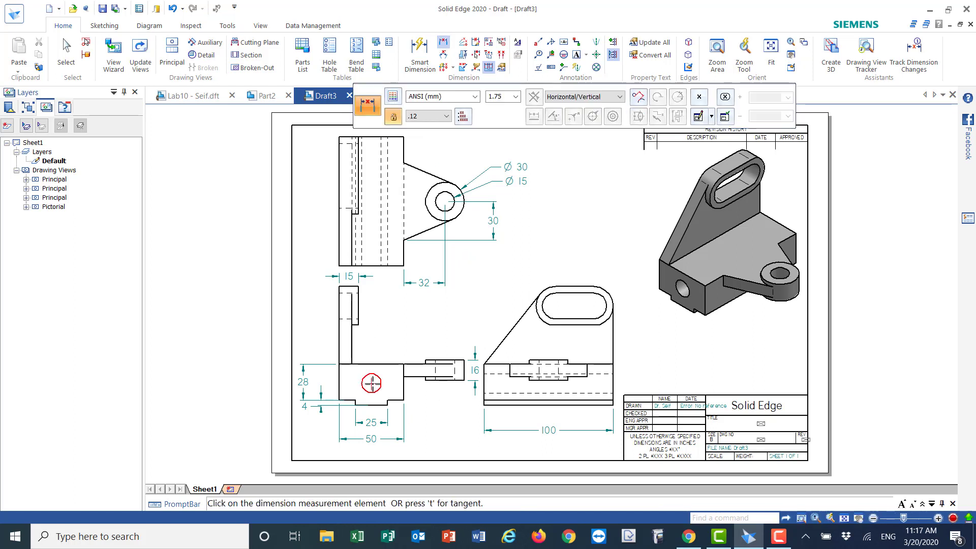
click(372, 383)
click(371, 364)
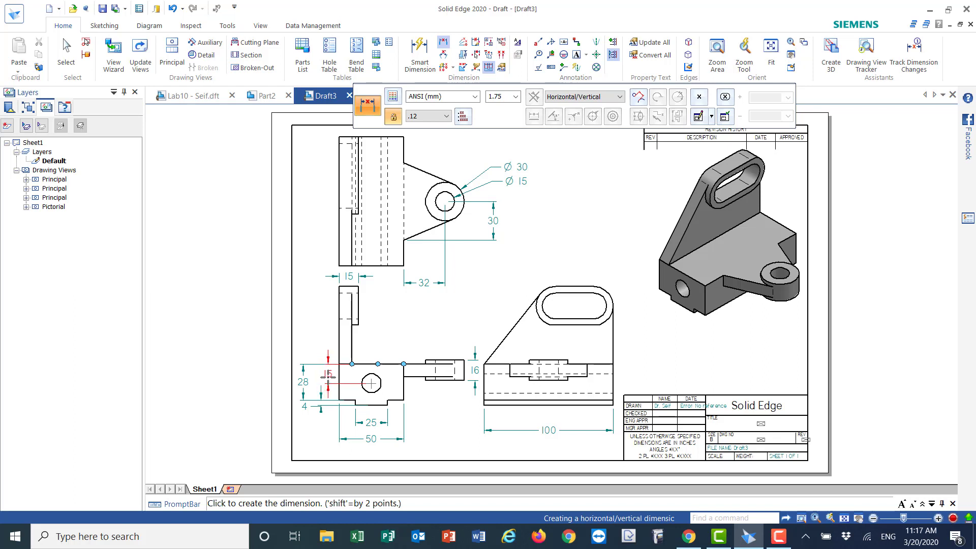
click(326, 374)
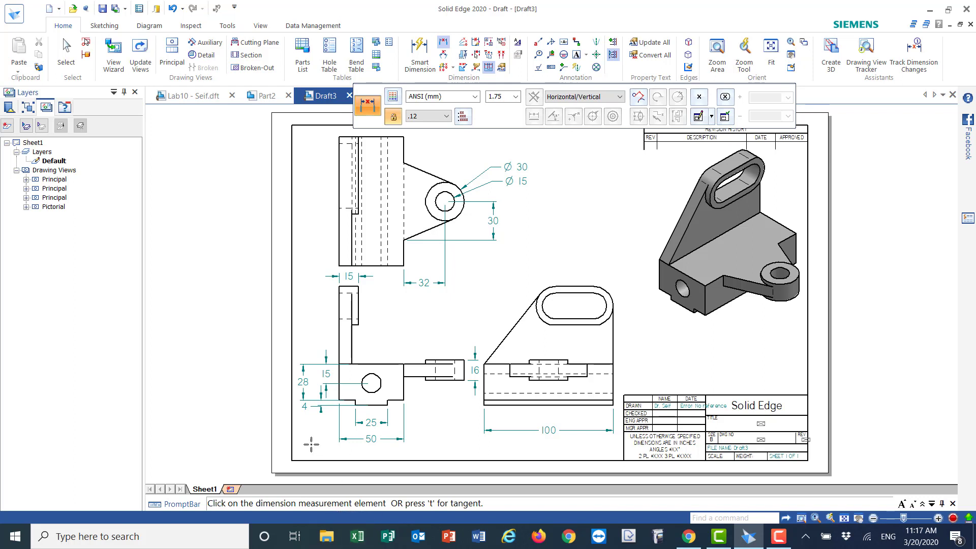
Dimension the thickness of the upright between its two vertical edges in the front view, placing it beside the upright
click(444, 43)
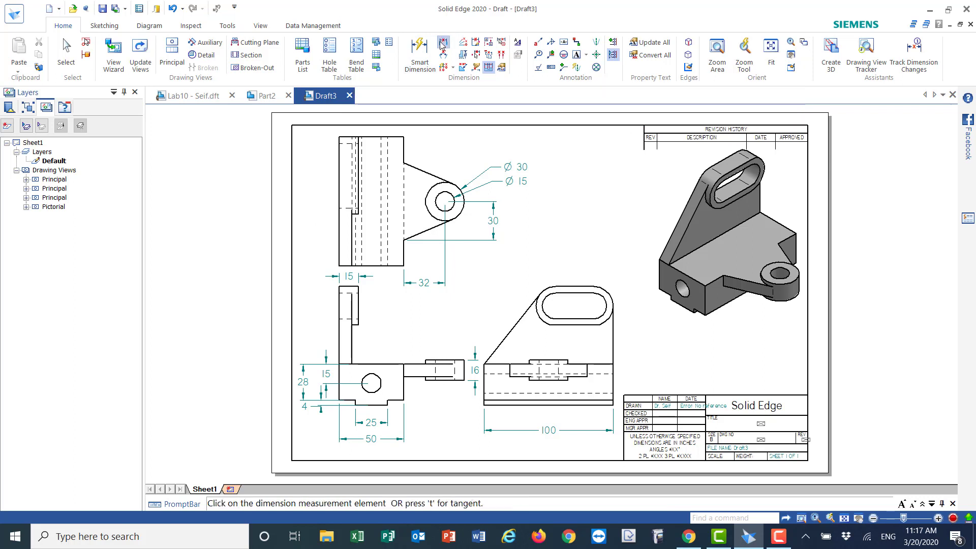
click(339, 339)
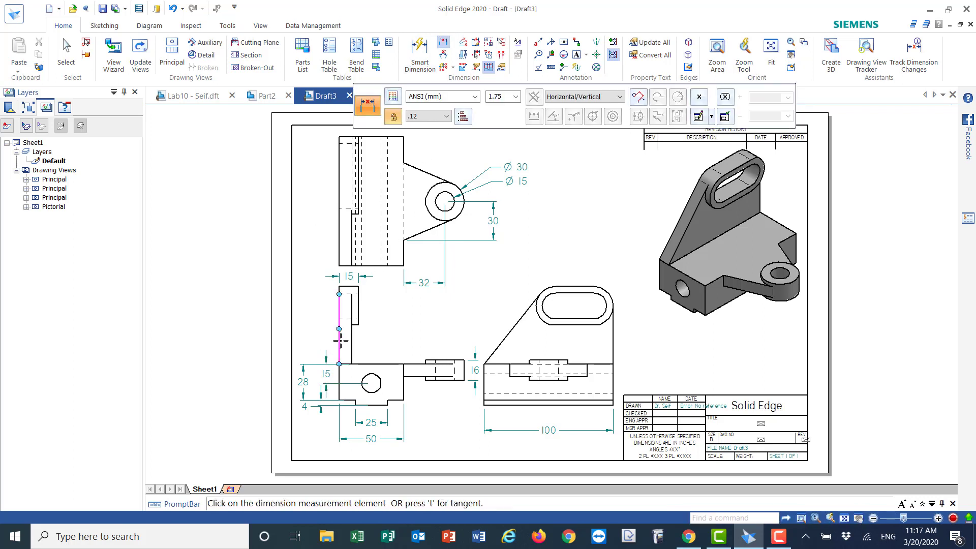
click(352, 342)
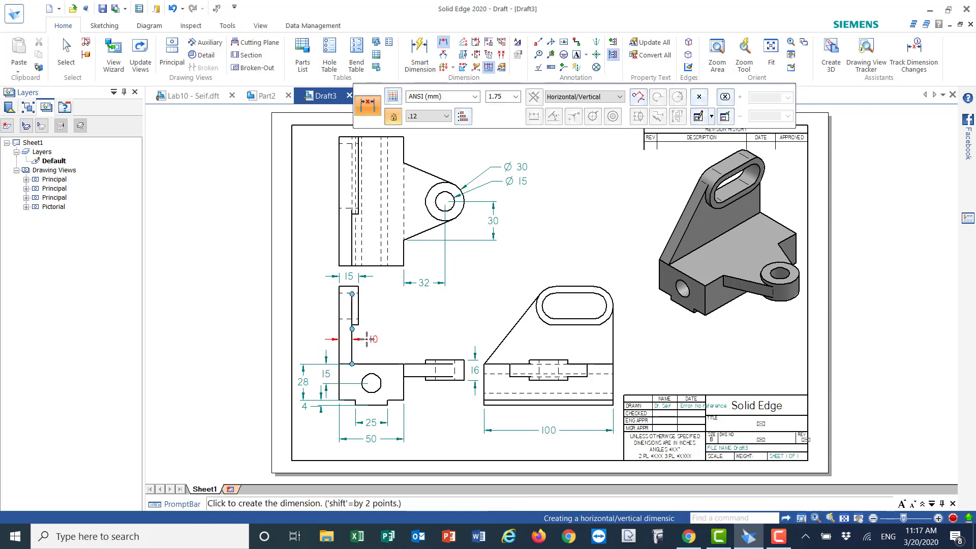
click(368, 338)
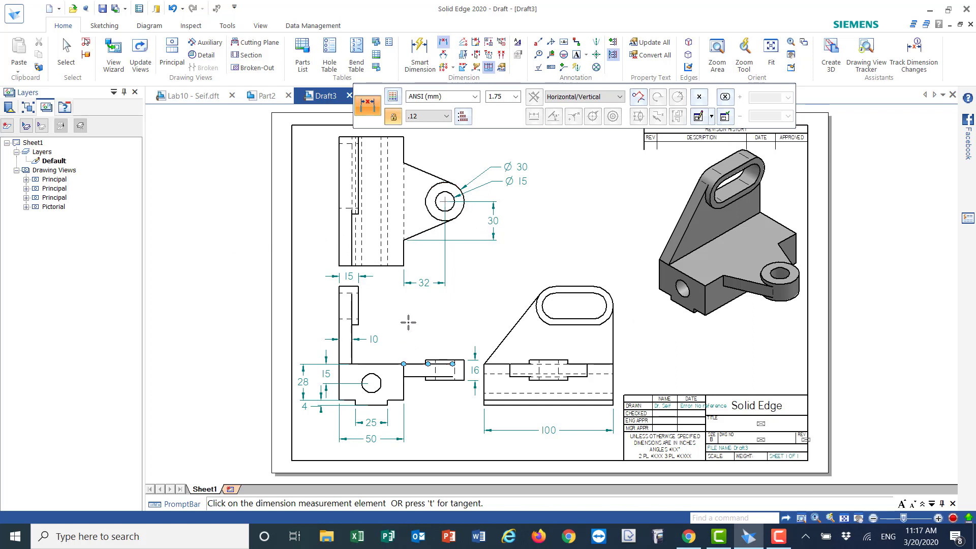
key(Escape)
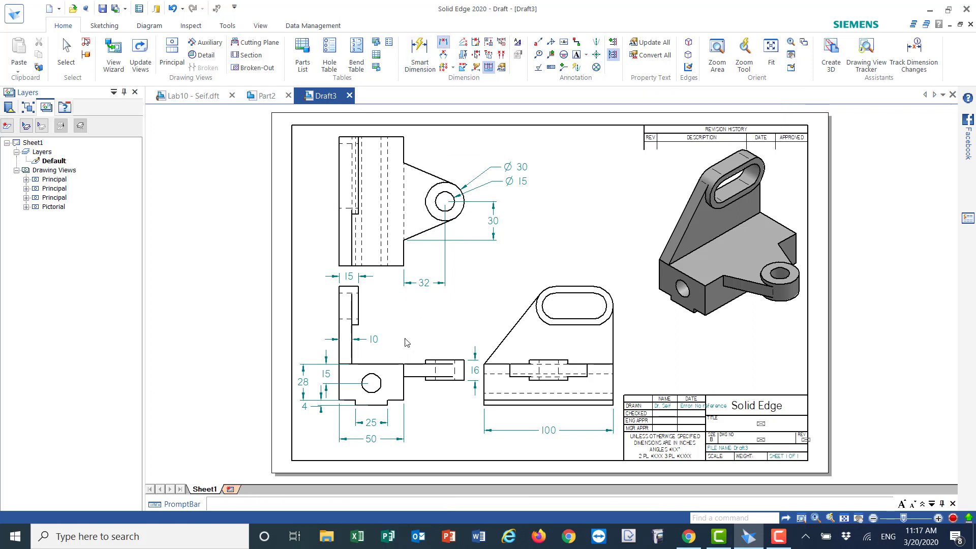
Dimension the thickness of the horizontal arm in the front view, placing the value below the arm
click(417, 364)
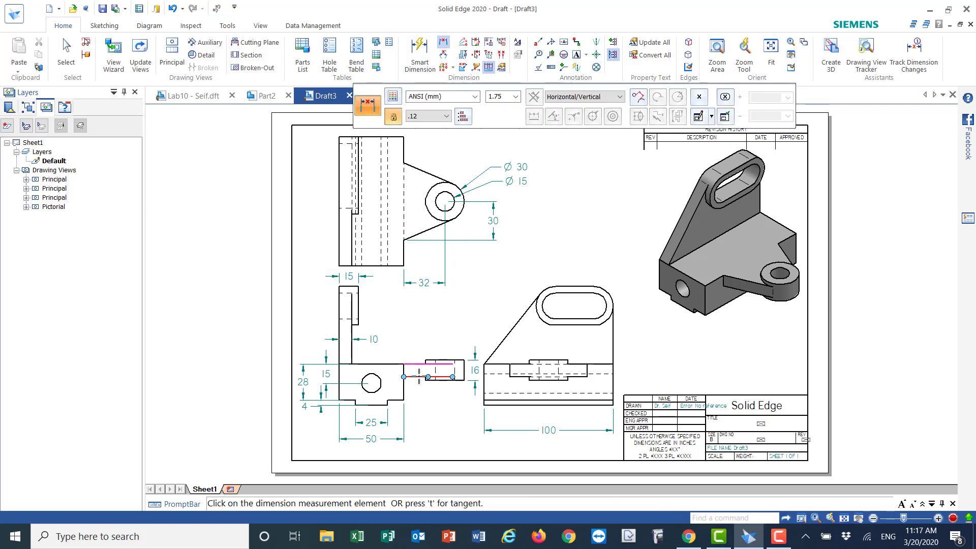
click(415, 376)
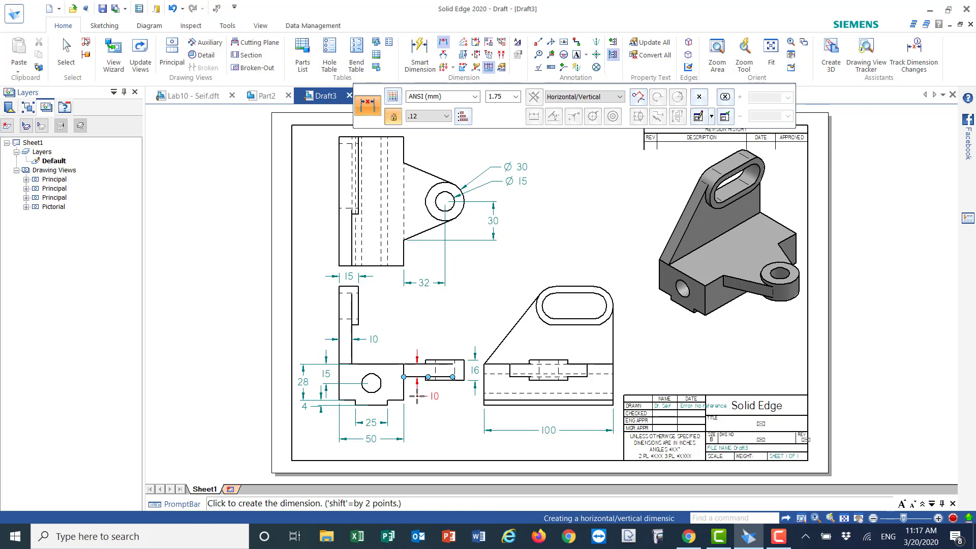
click(417, 395)
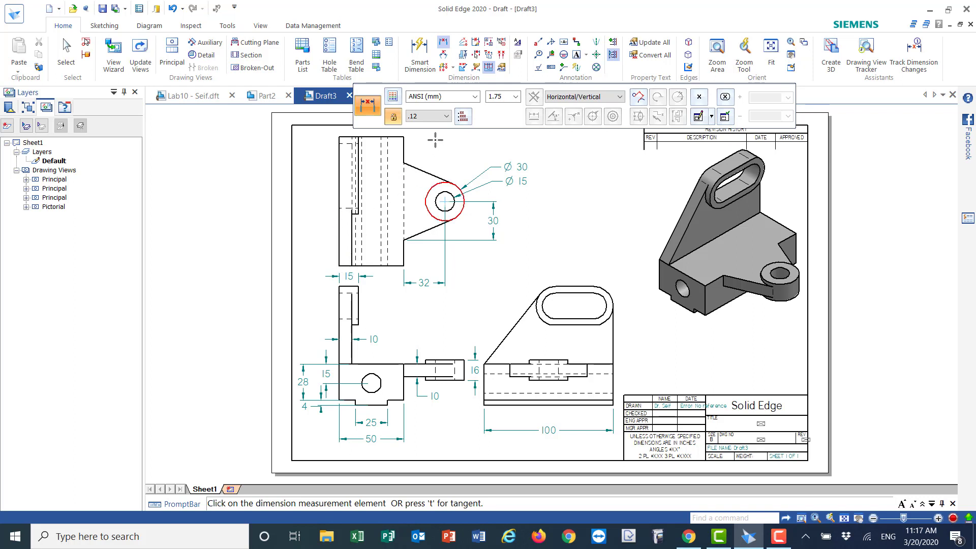
Dimension the vertical distance from the lug's hole centre to the arm's upper corner in the top view, aligned with the lower vertical dimension
click(420, 51)
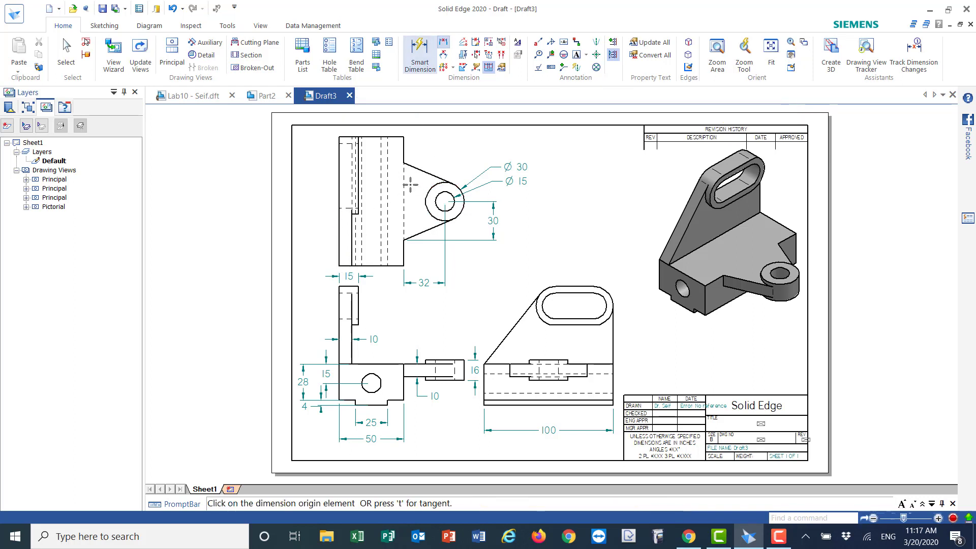
click(445, 201)
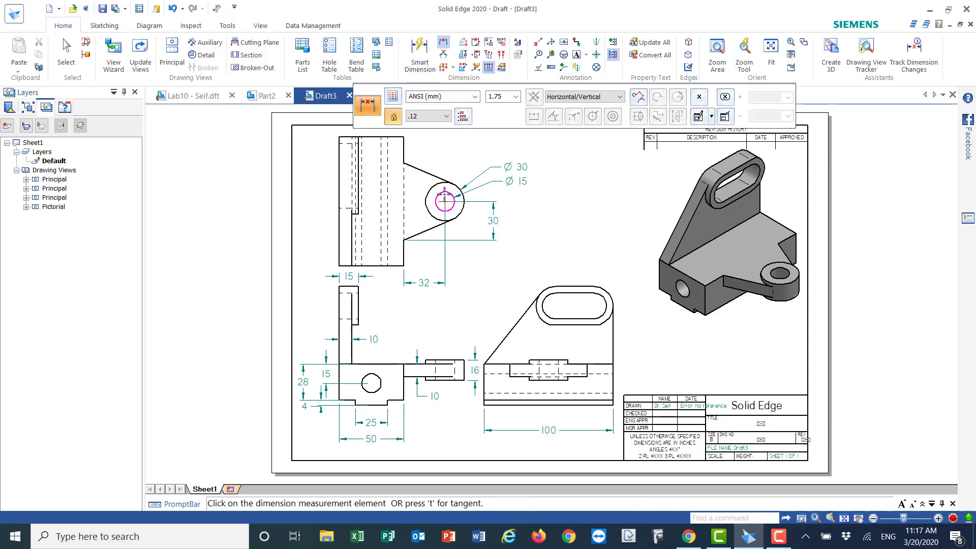
click(404, 163)
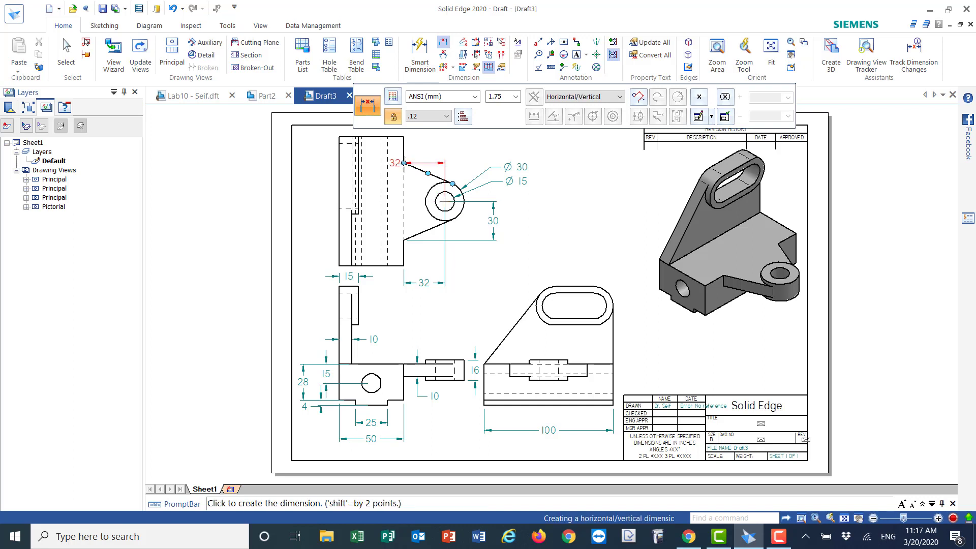
click(492, 169)
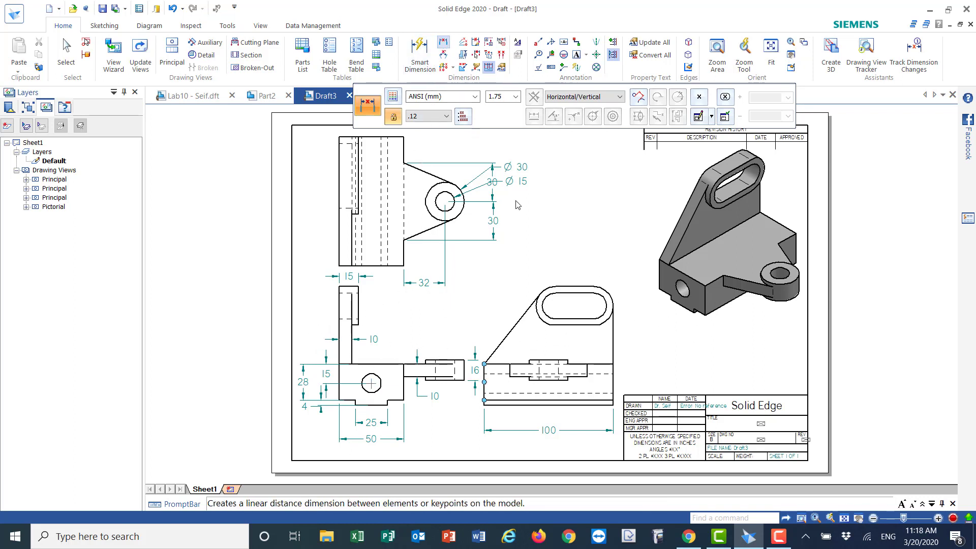
Dimension the vertical distance from the slot's right arc centre to the block's top edge in the right side view, placing it beside the view
click(444, 42)
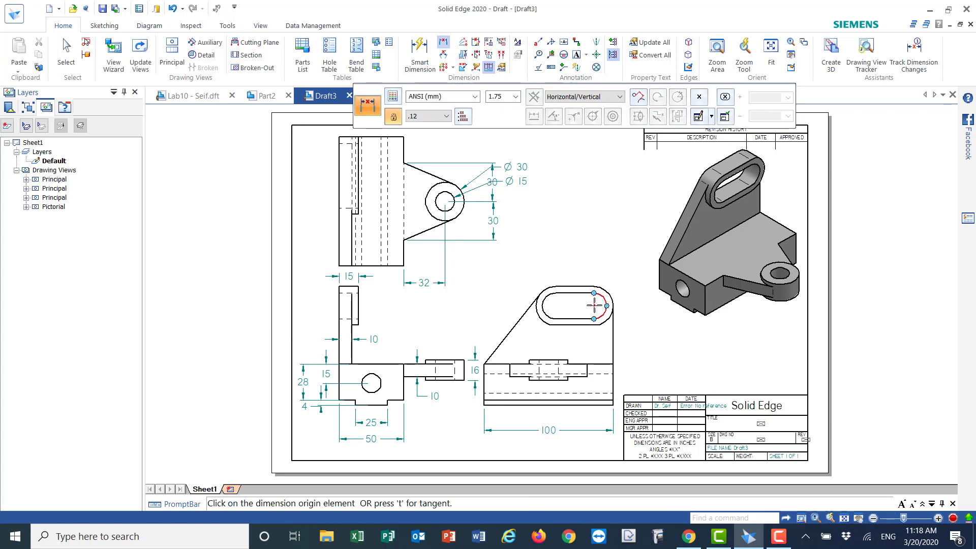
click(595, 305)
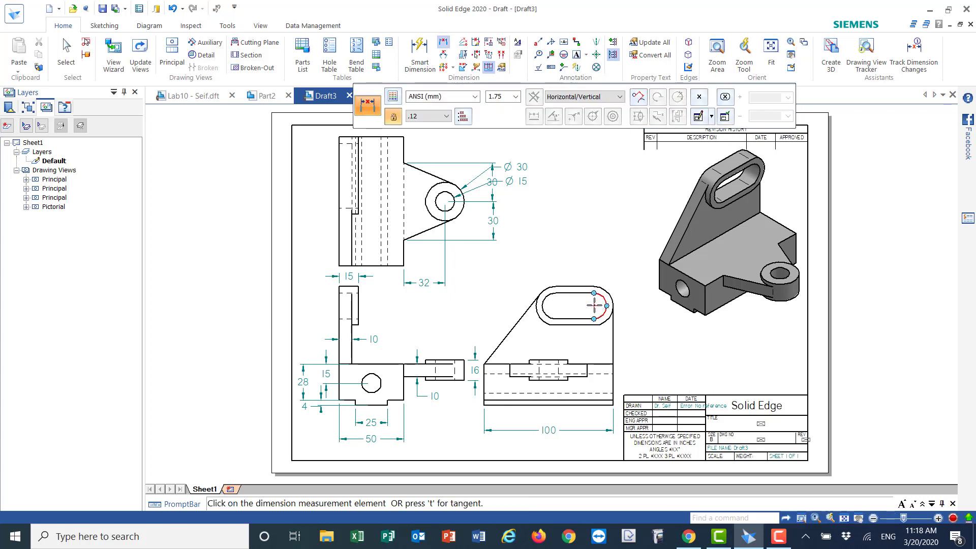
click(607, 363)
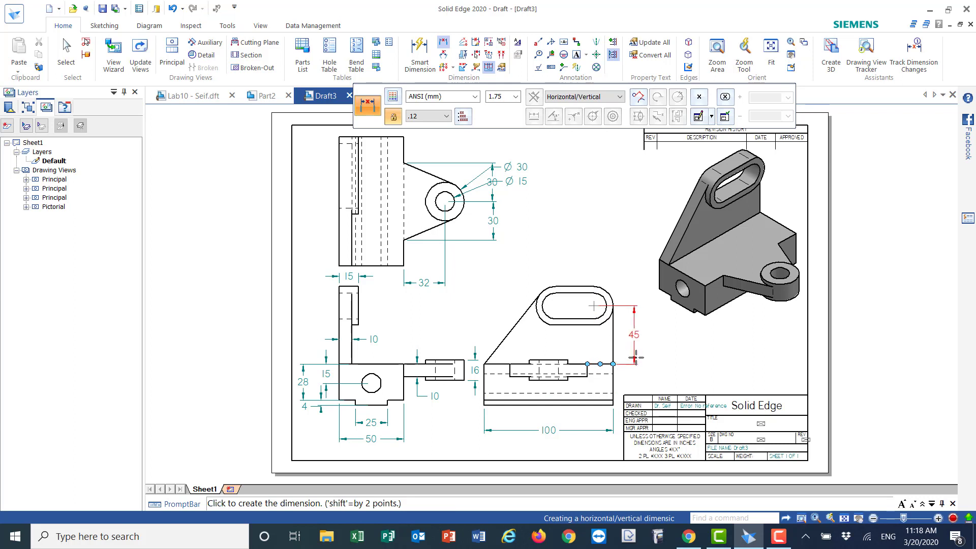
click(636, 362)
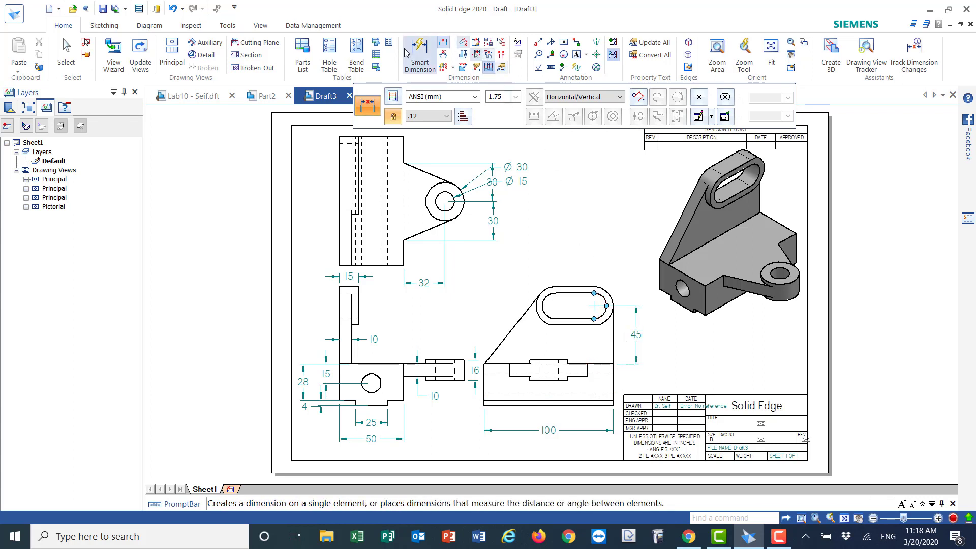
Add radius dimensions to the upright's outer right arc and the slot's inner right arc in the right side view
click(422, 53)
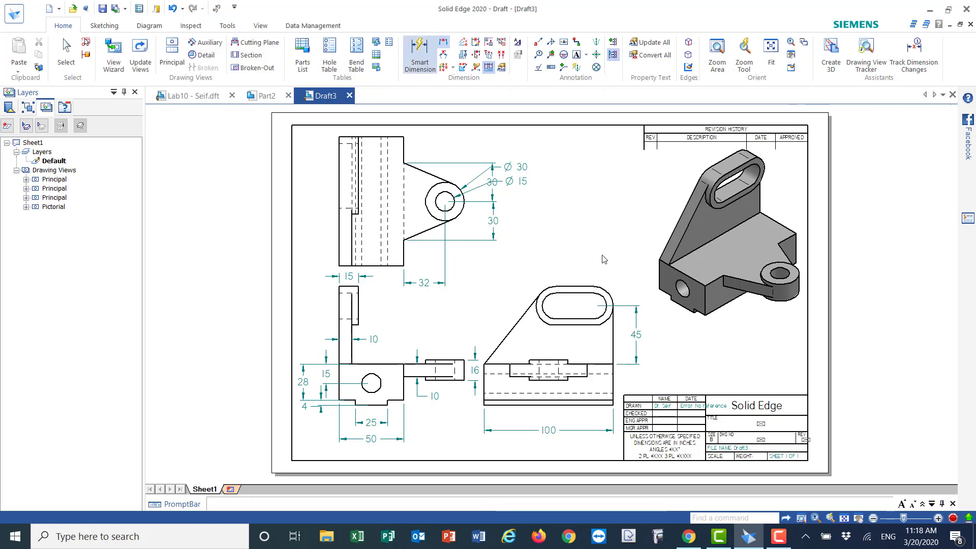
click(608, 293)
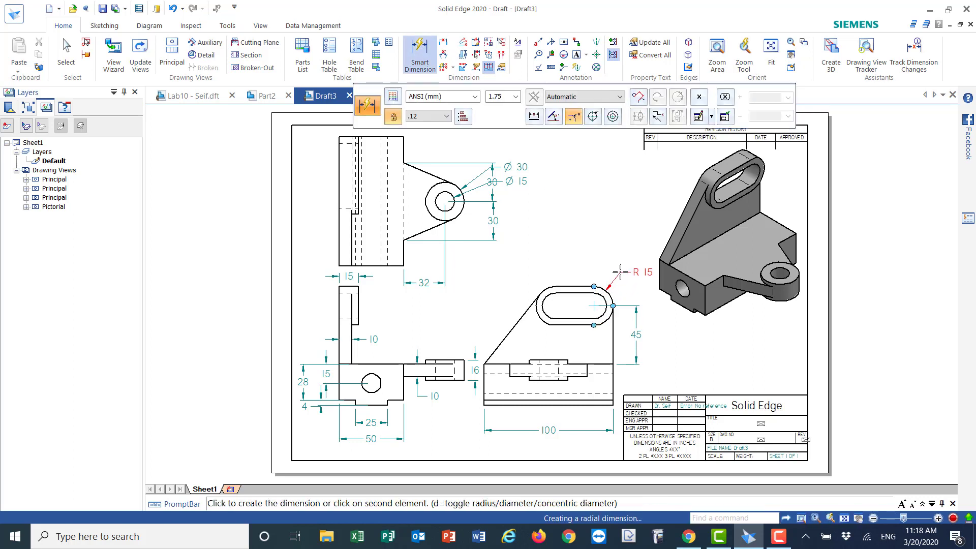
click(621, 270)
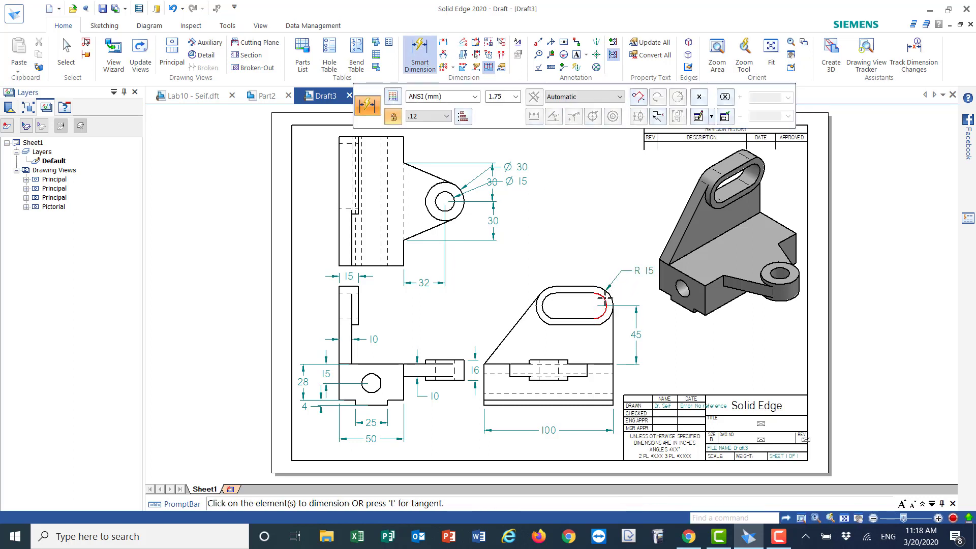
click(607, 299)
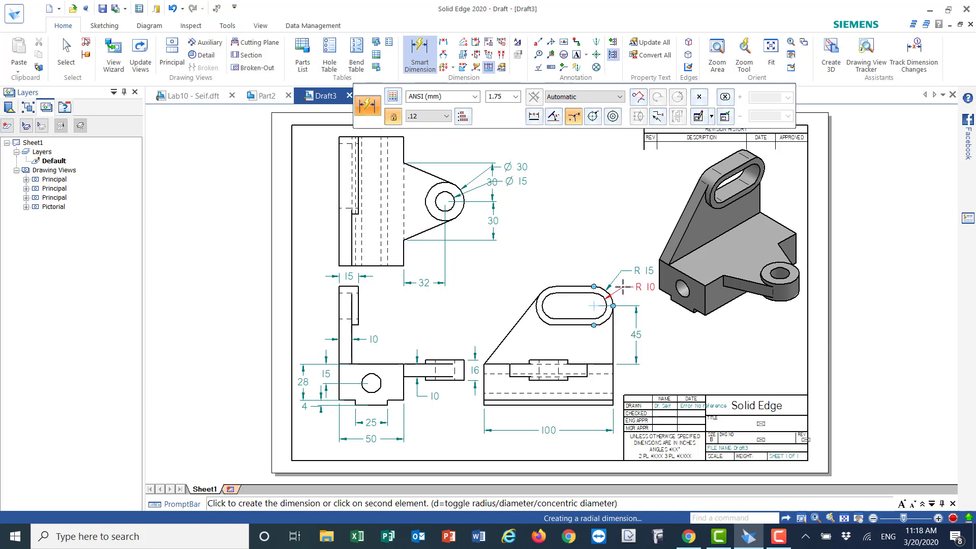
click(622, 288)
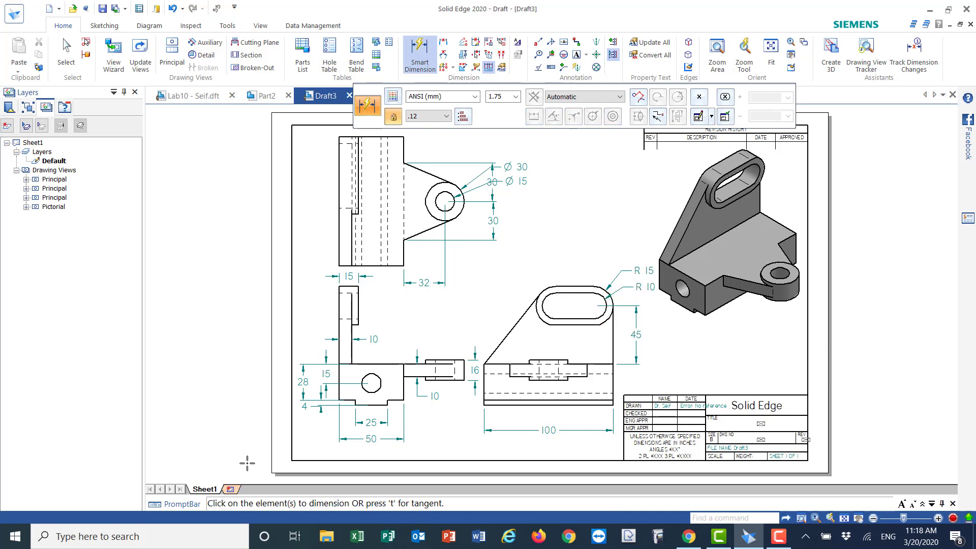
Dimension the horizontal distance between the slot's two arc centres in the right side view, placing it above the slot
click(443, 42)
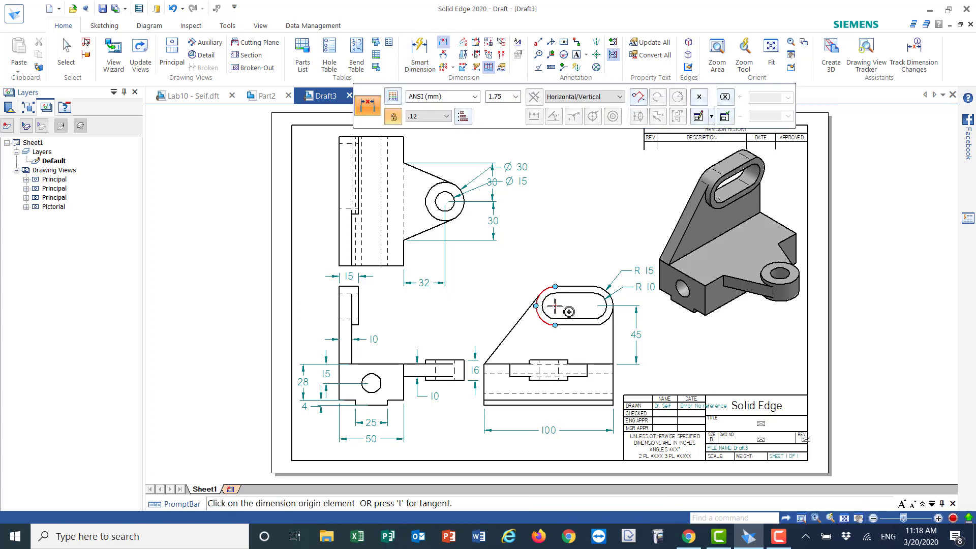
click(555, 305)
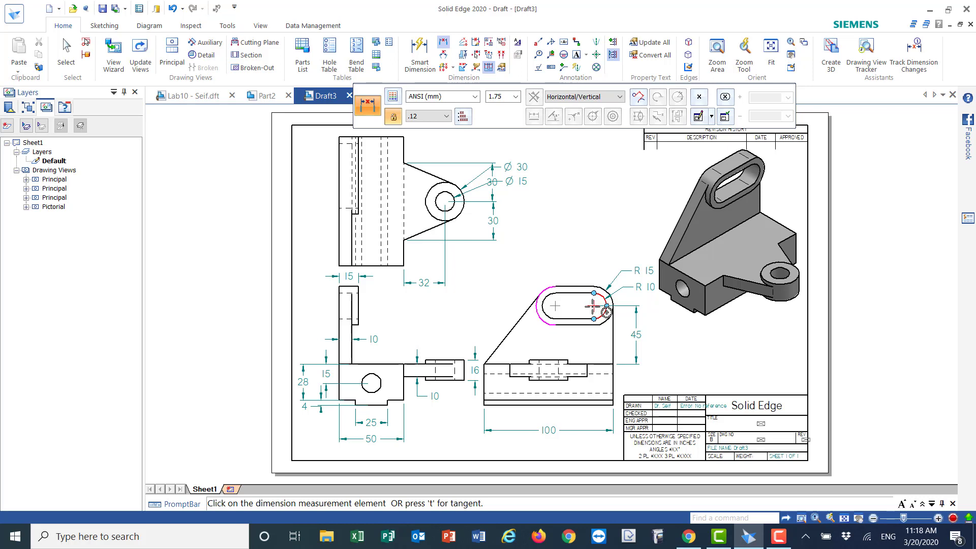
click(592, 306)
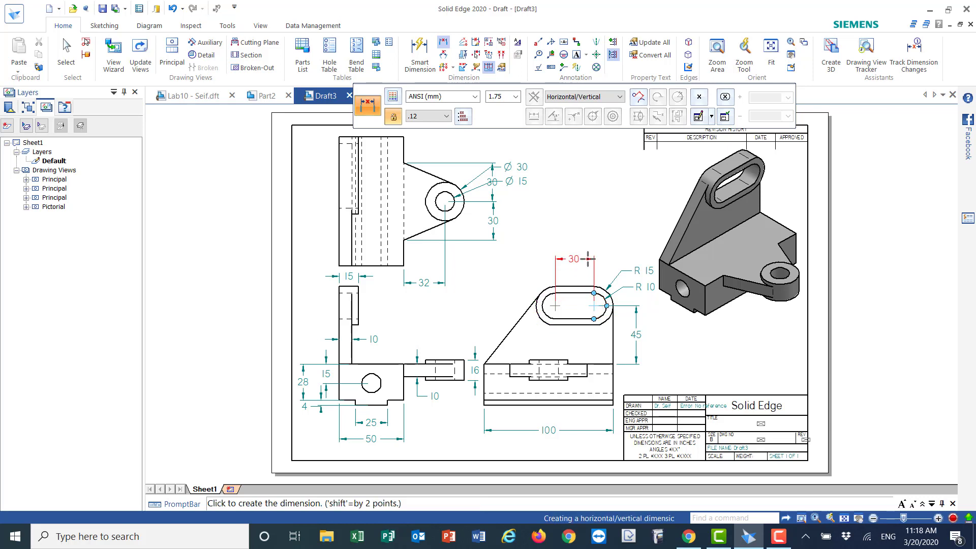
click(588, 257)
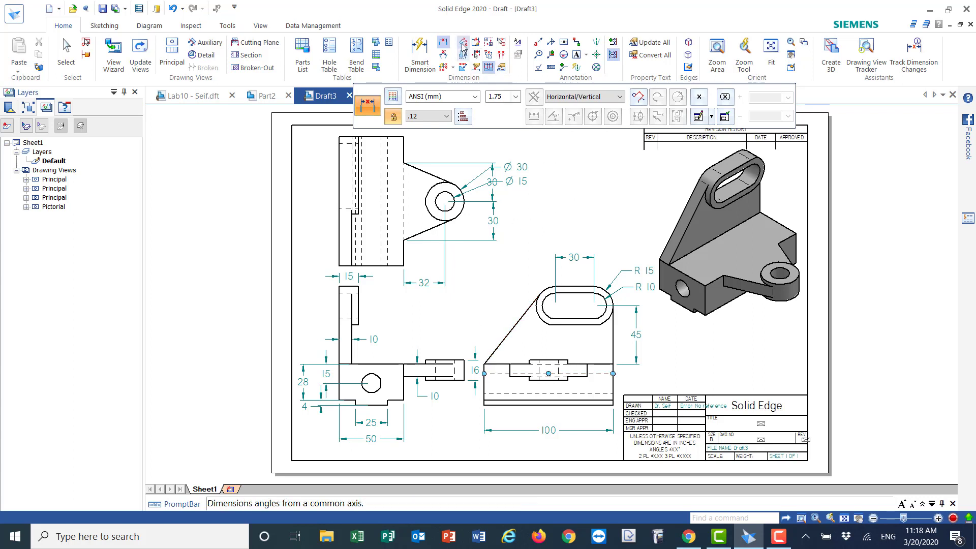
click(444, 56)
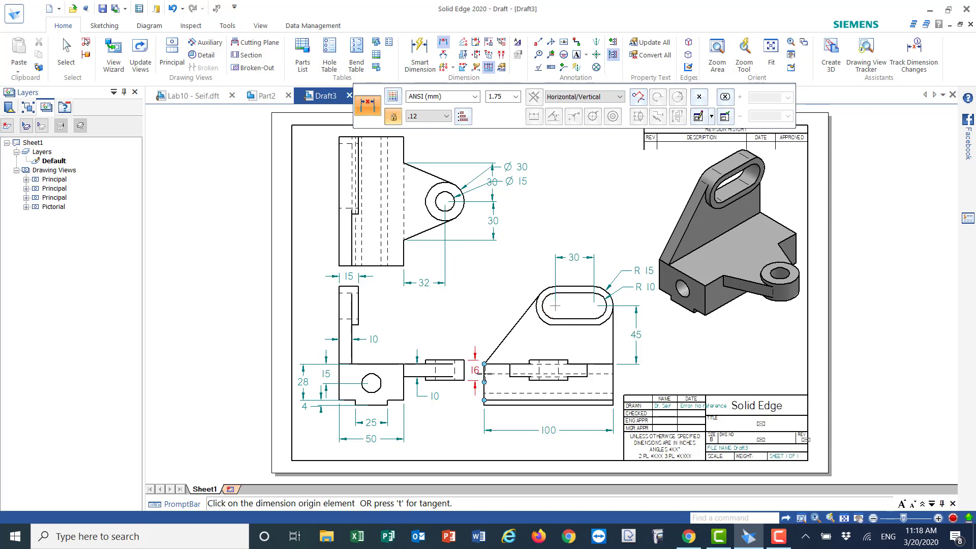
click(481, 374)
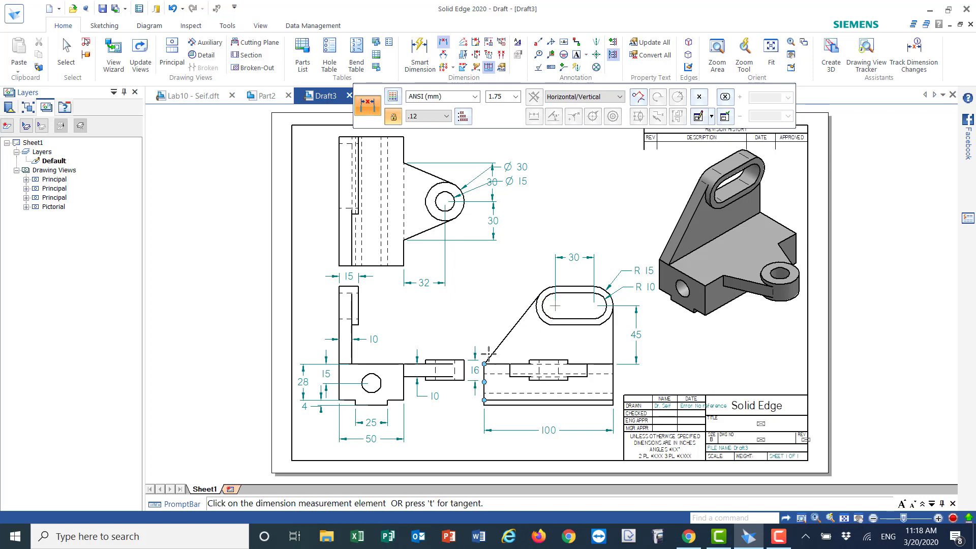
click(553, 306)
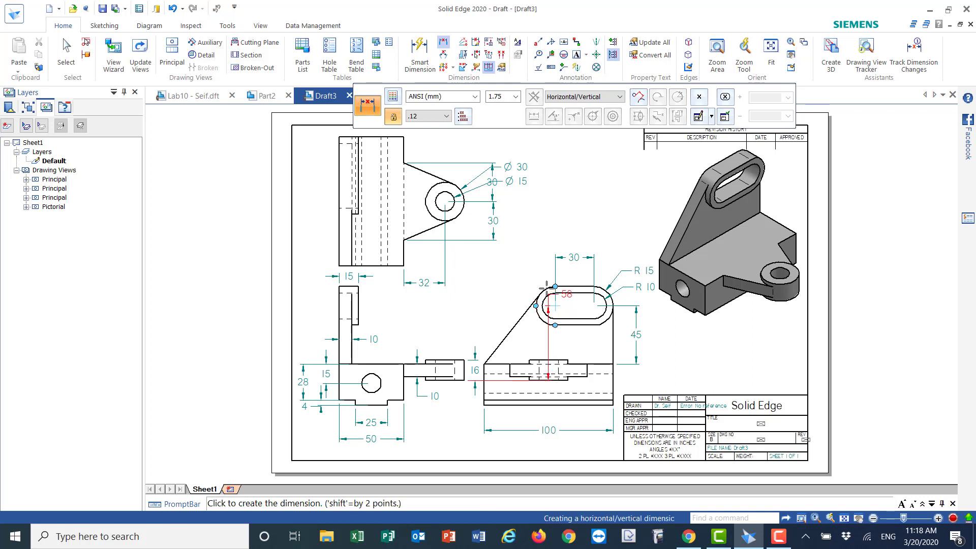
right_click(499, 262)
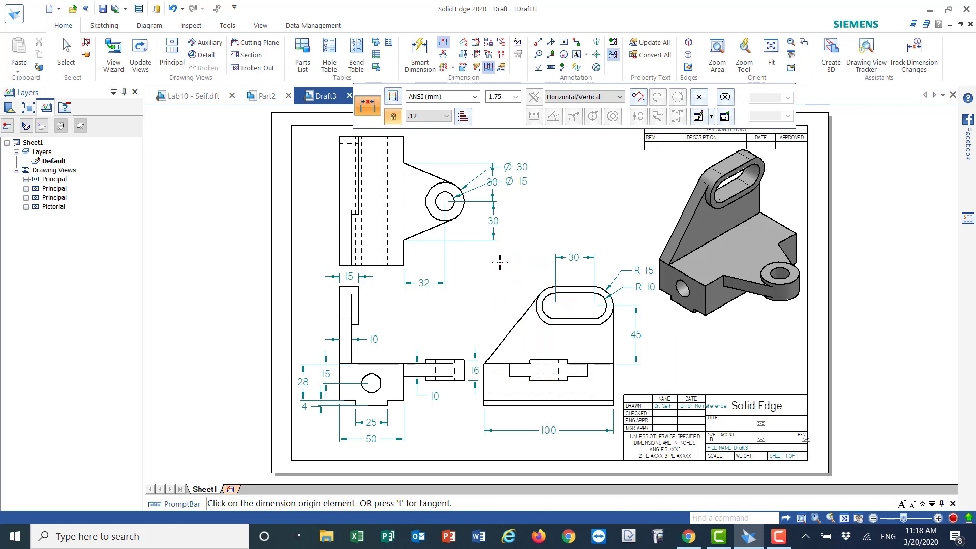
Dimension the horizontal distance from the slot's left arc centre to the block's left edge, in line with the centre-to-centre dimension above the slot
click(554, 305)
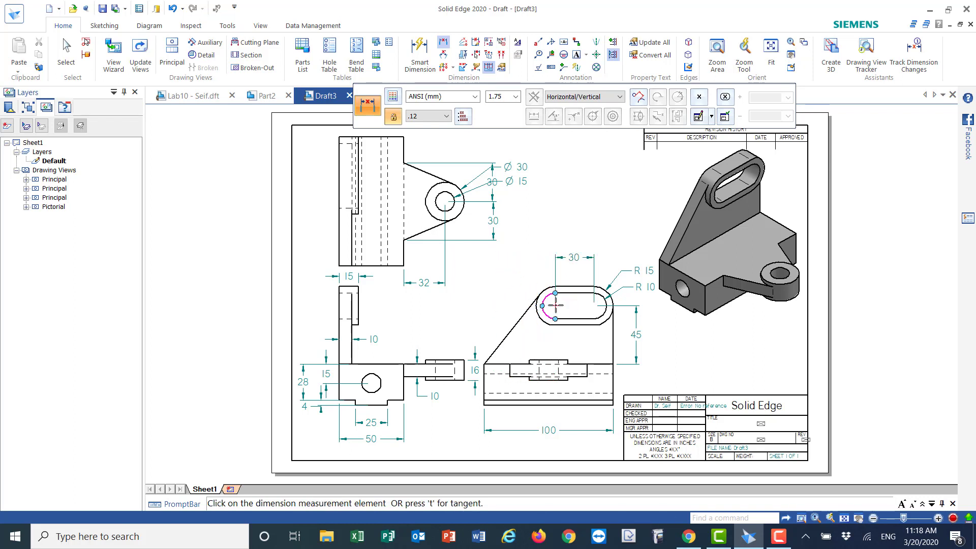
click(484, 385)
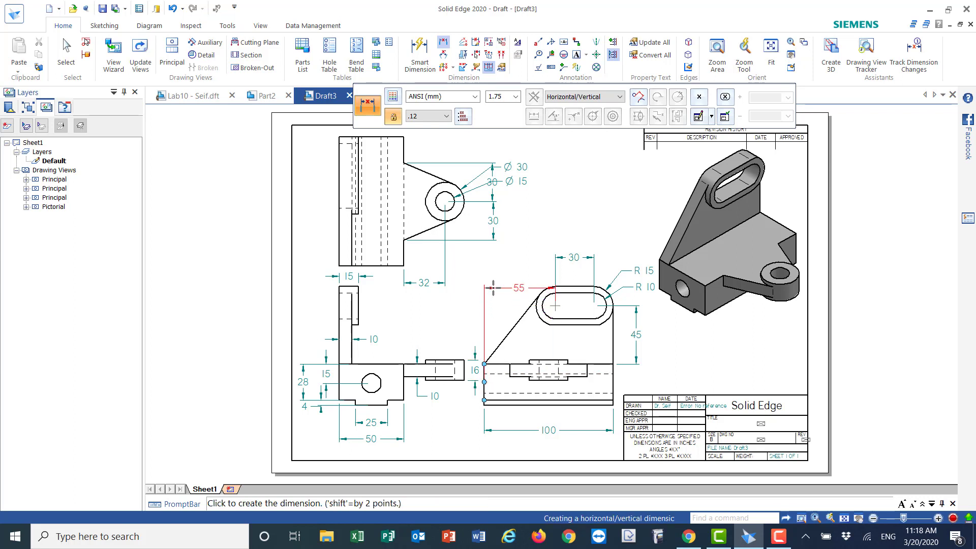
click(486, 257)
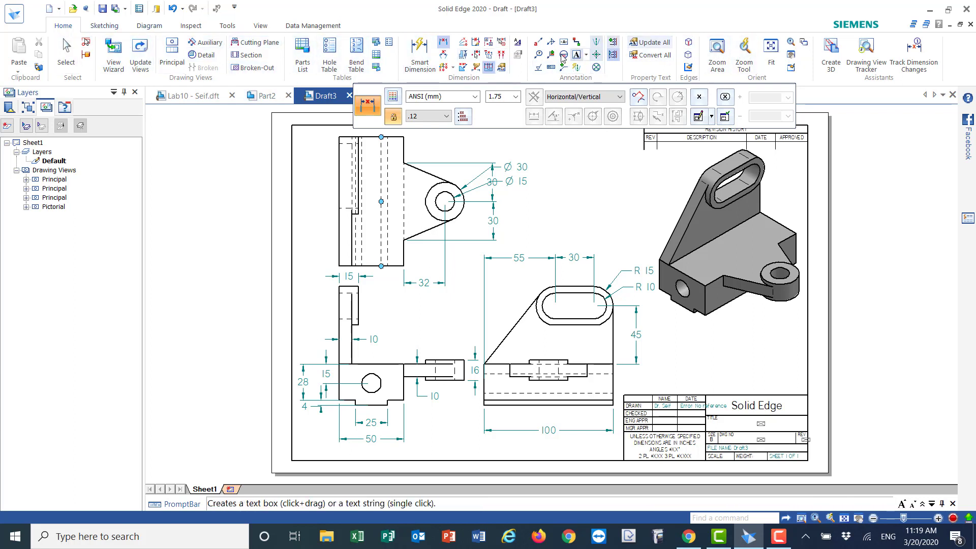
Place bold text at scale 2.00 beside the sheet, reading "Lab 10 - " followed by the author's surname
click(577, 56)
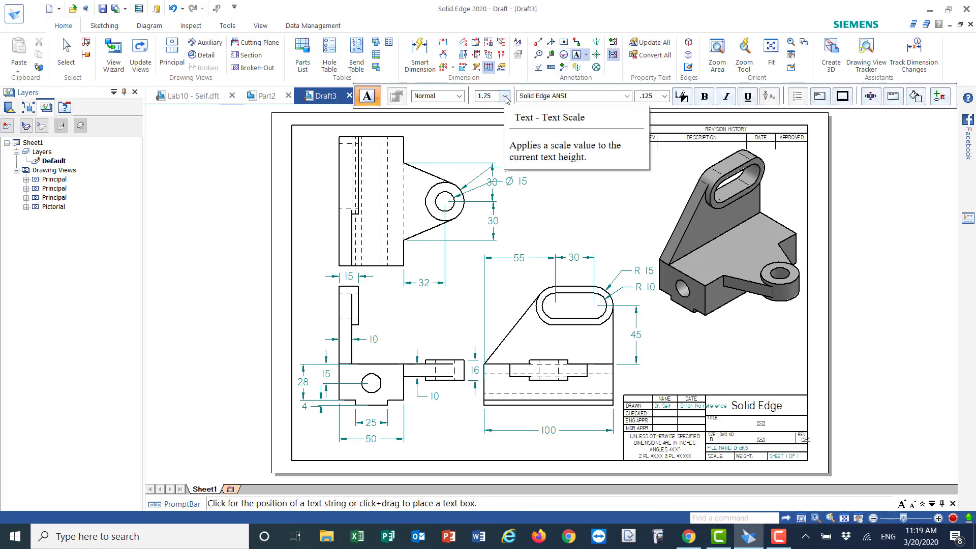
click(505, 96)
click(488, 121)
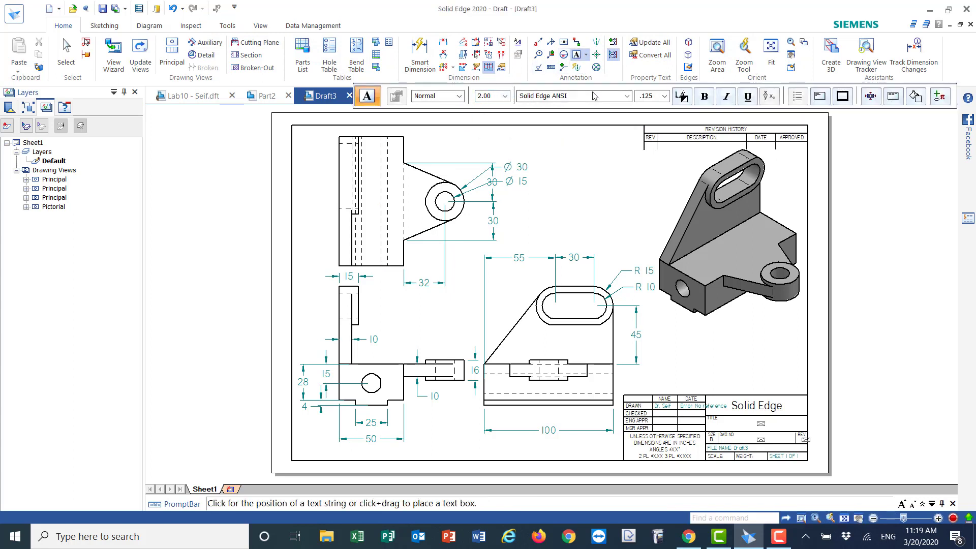
click(704, 96)
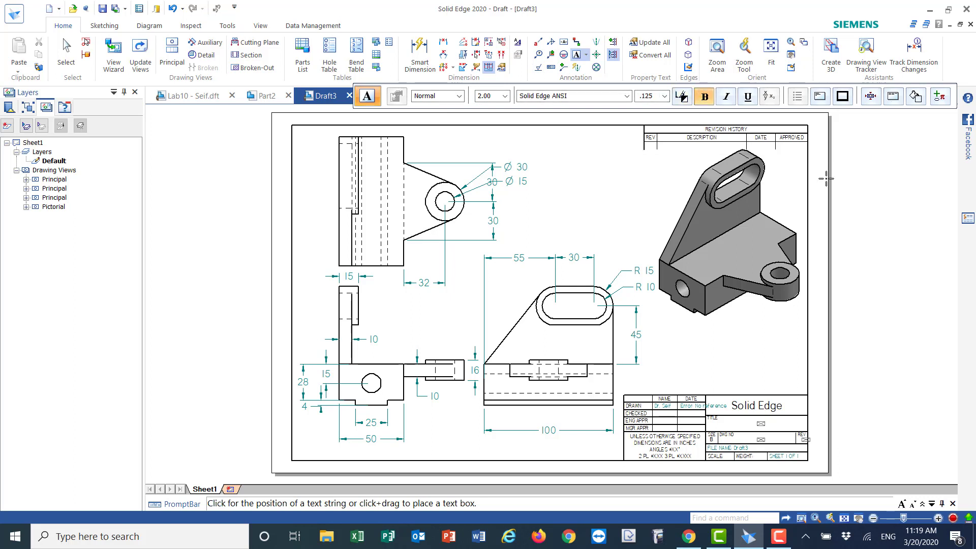
click(844, 252)
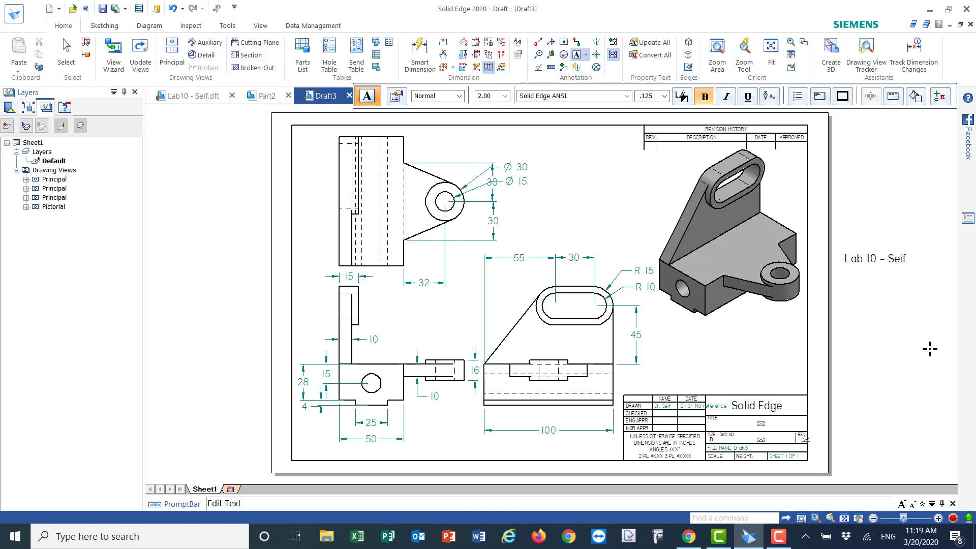
Move the lab name text from beside the sheet into the title block's TITLE field
click(66, 51)
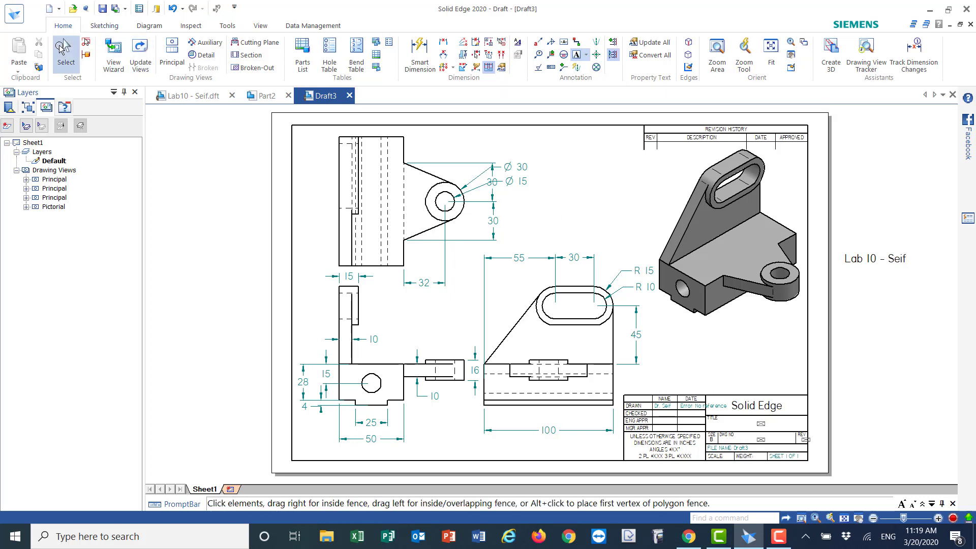
click(868, 251)
drag(868, 252, 747, 416)
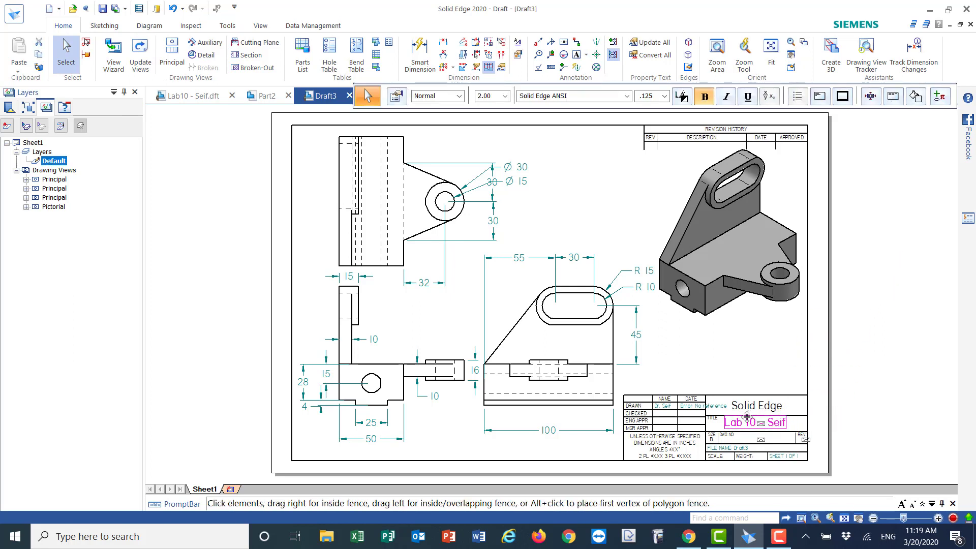
click(917, 315)
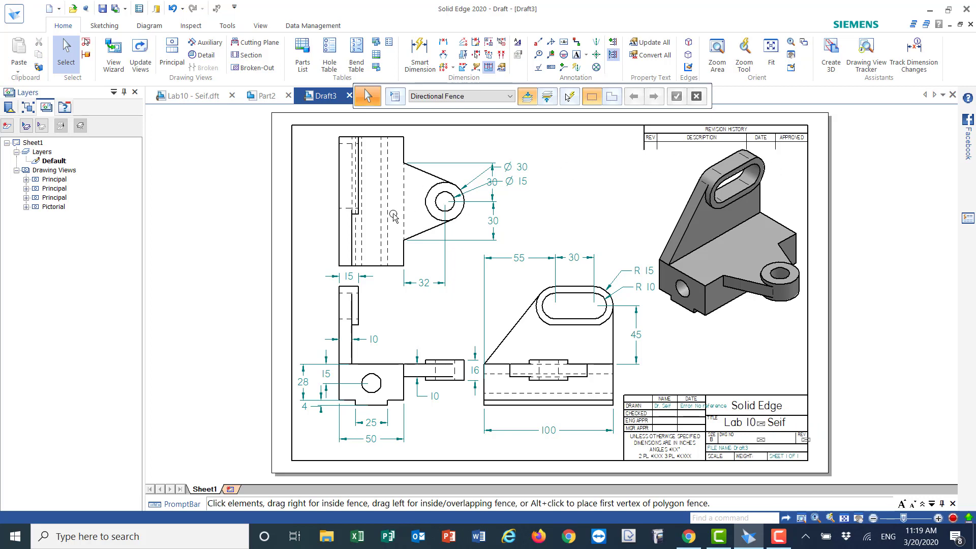
click(19, 15)
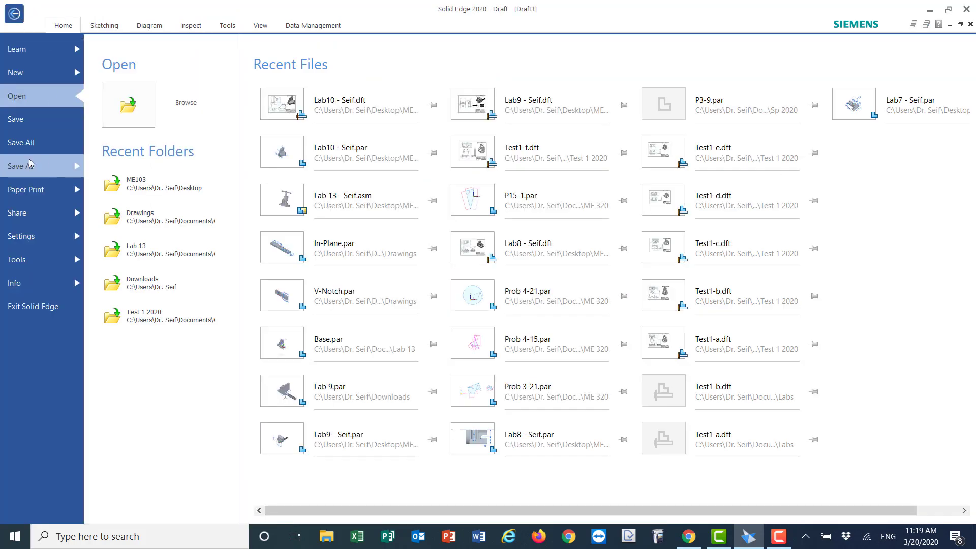
click(17, 168)
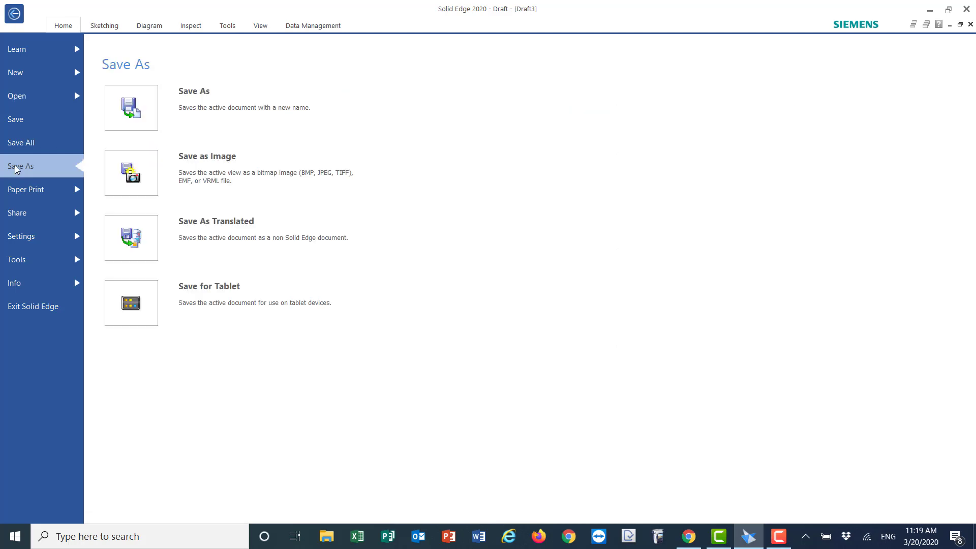
click(178, 105)
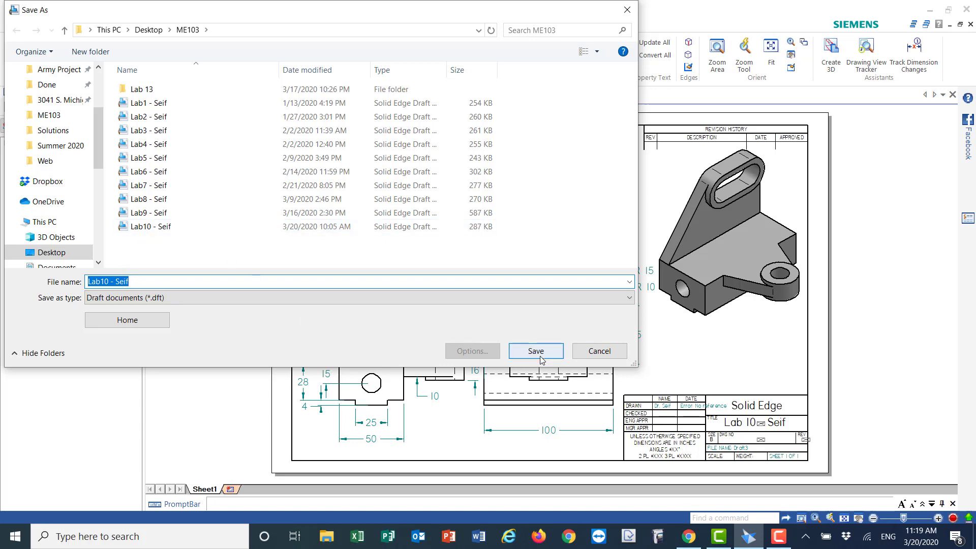
click(596, 351)
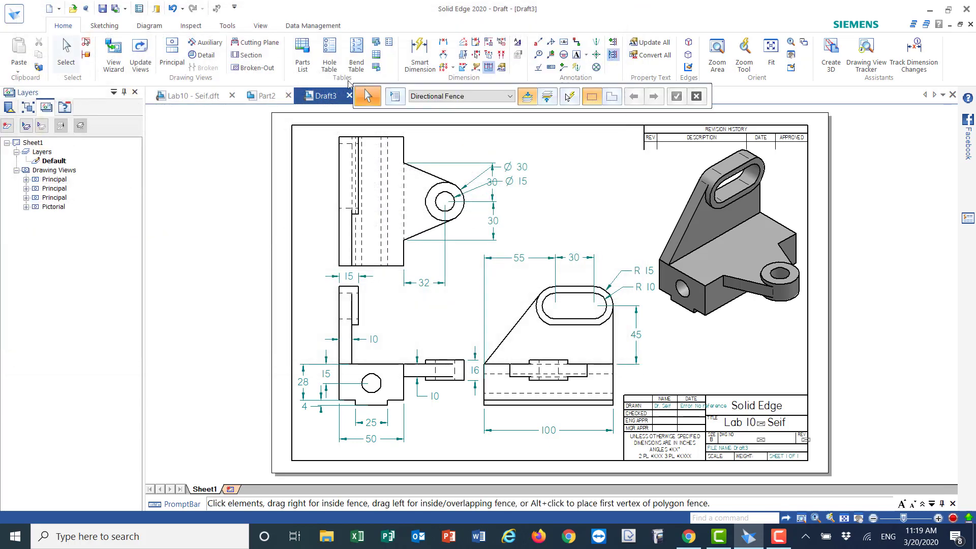